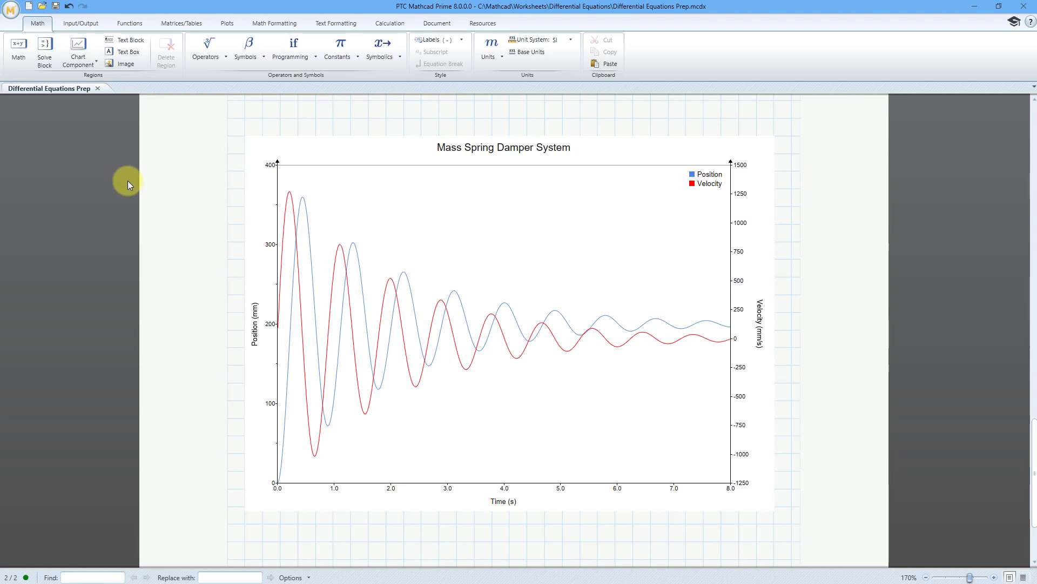
- Create a new blank worksheet, Untitled-2, next to the Differential Equations Prep worksheet
left_click(30, 10)
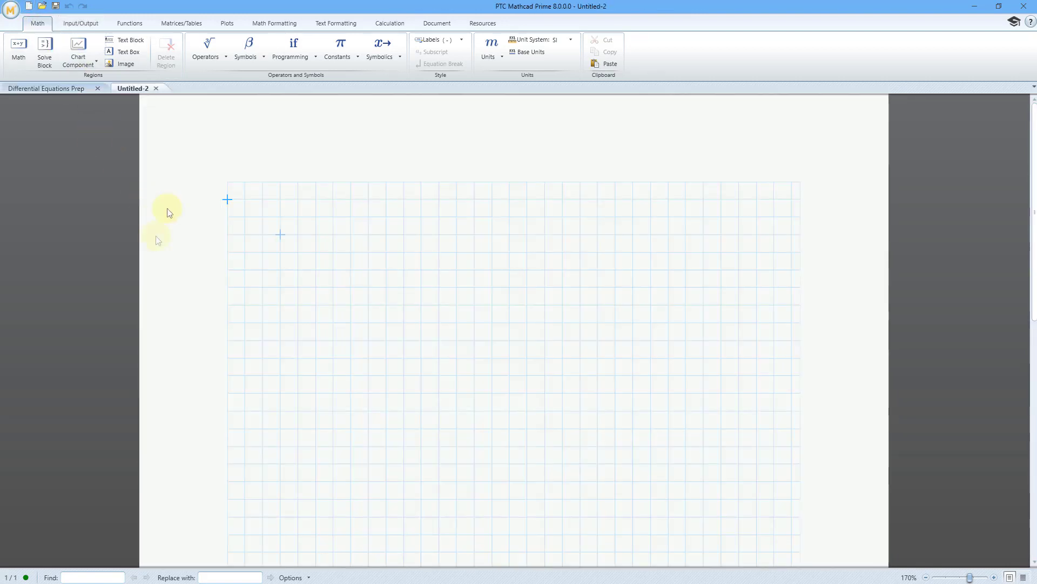
- Define mass := 1 kg and spring stiffness k := 0.05 N/mm
left_click(155, 236)
type("mass")
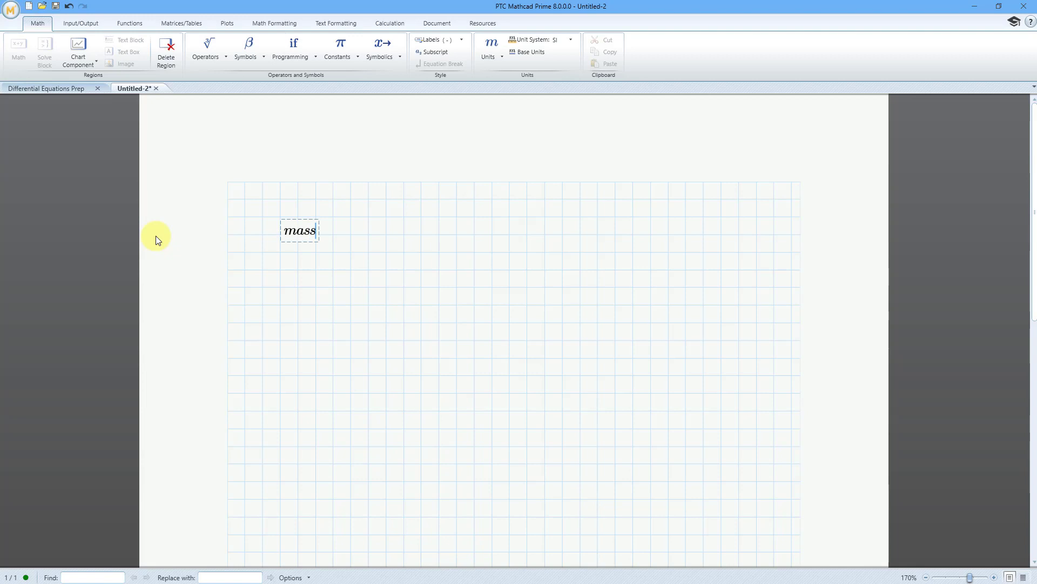
type(":=")
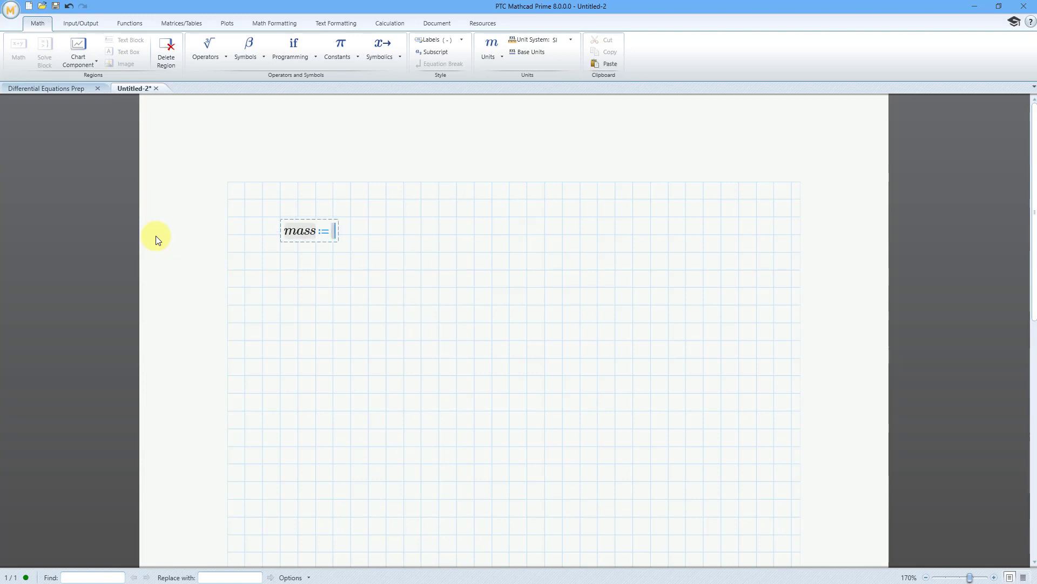
type("1")
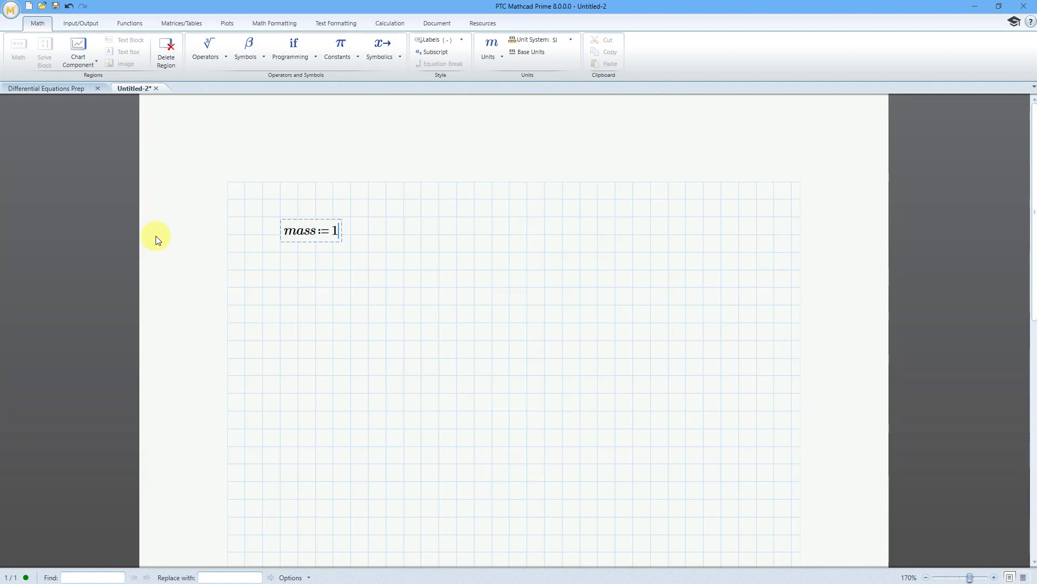
type("*")
type("kg")
key("Return")
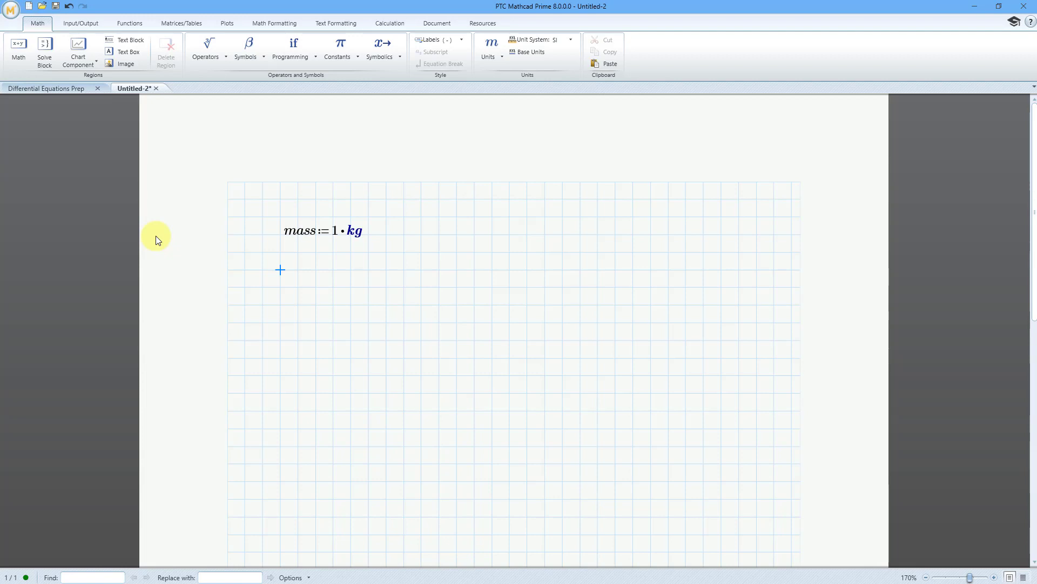
type("k")
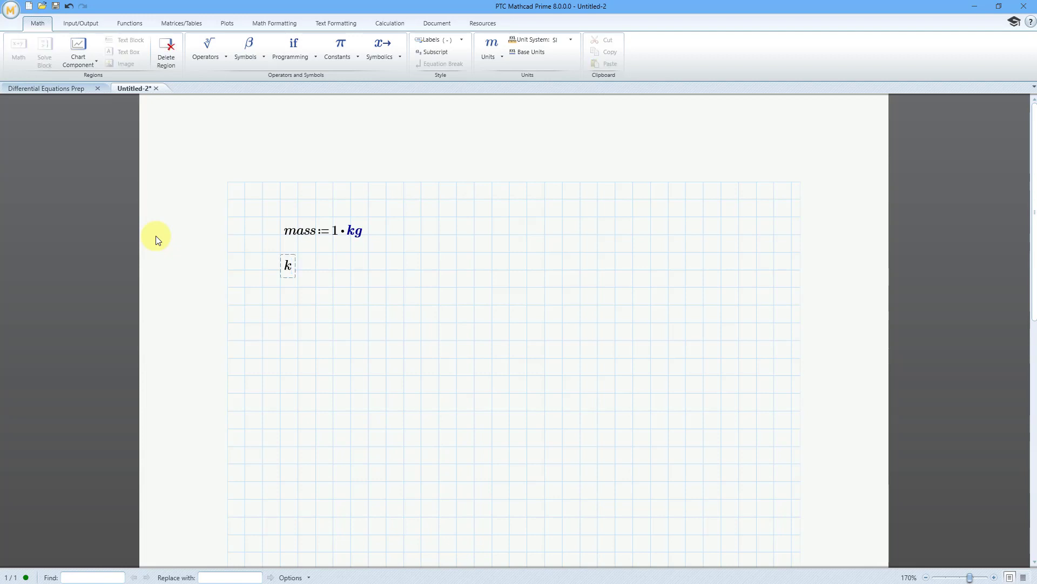
type(":")
type("0.0")
type("5")
type("*N")
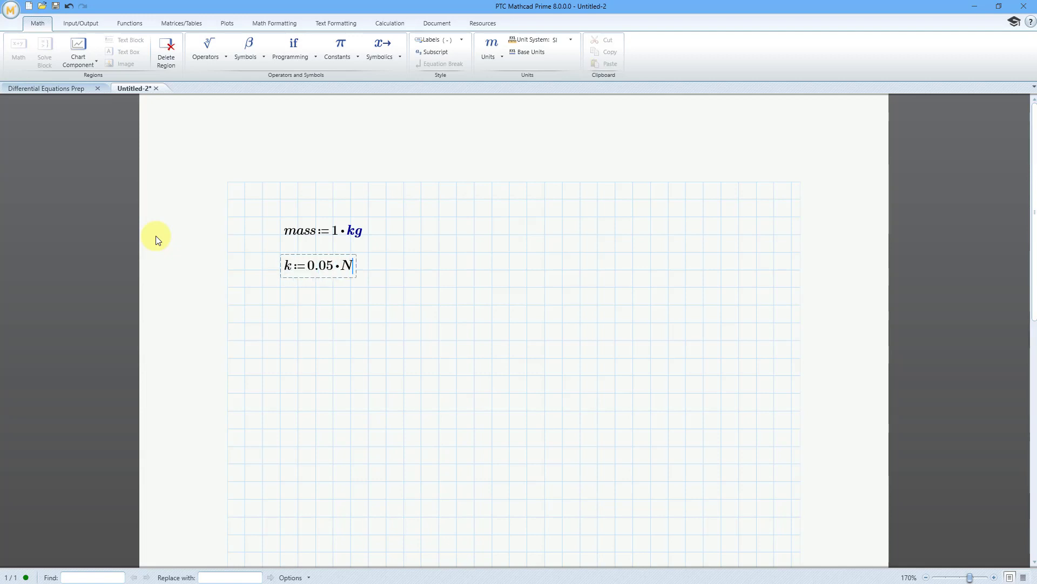
type("/mm")
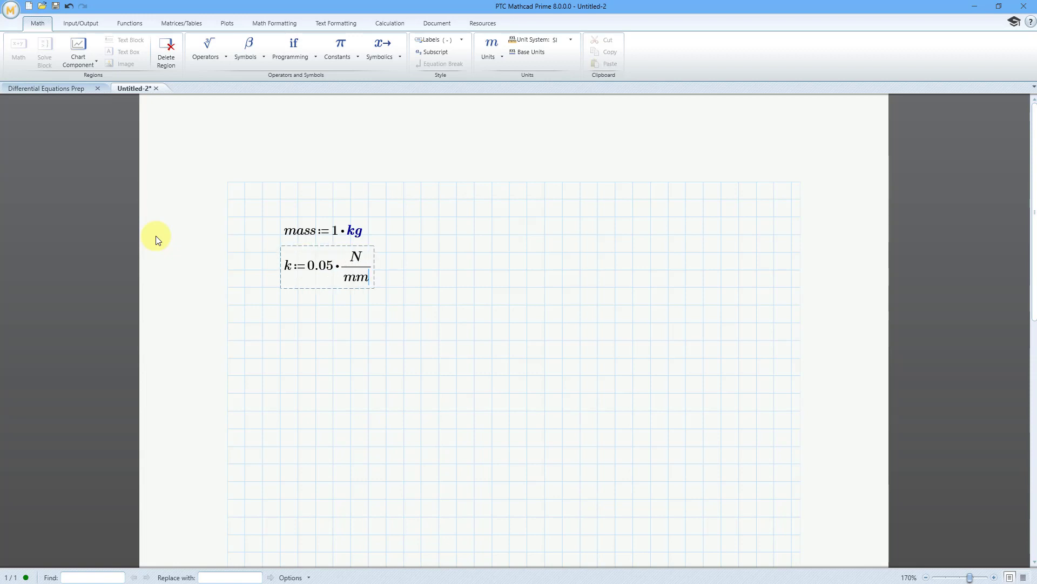
key("Return")
key("Return")
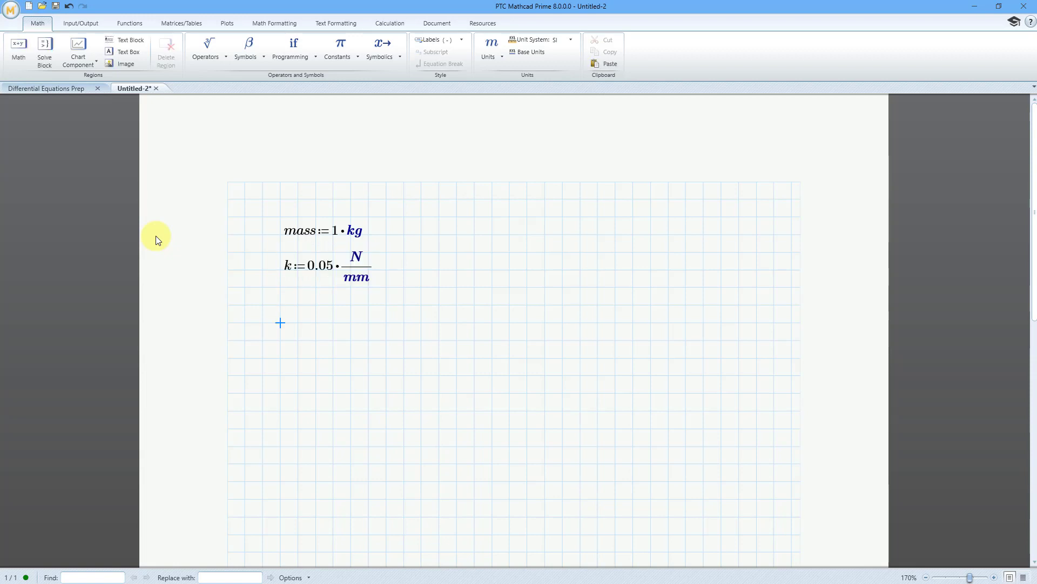
- Define damping coefficient c := 0.001 N·s/mm, with N·s as the numerator
type("c:=")
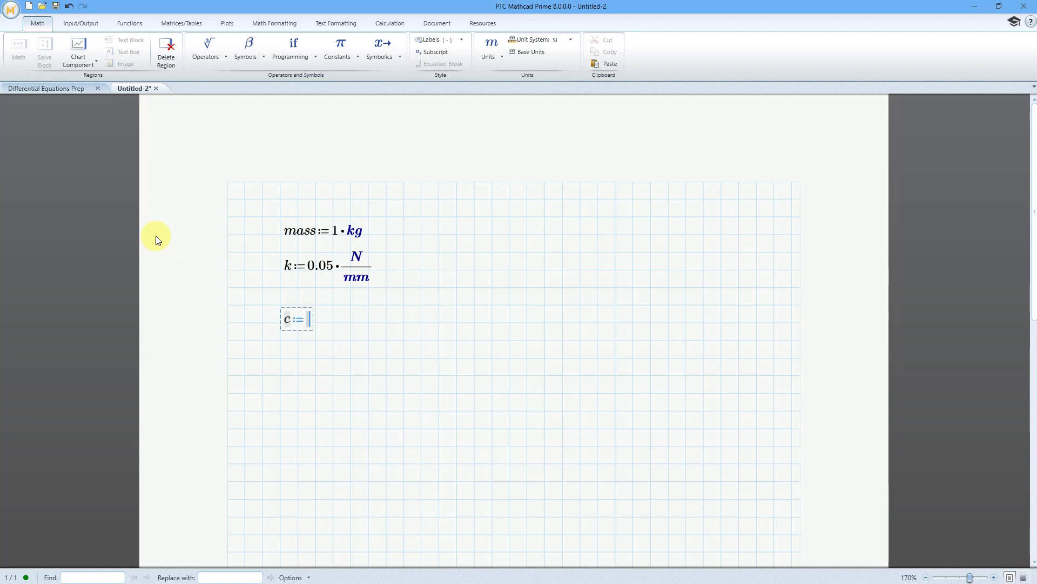
type("0.001")
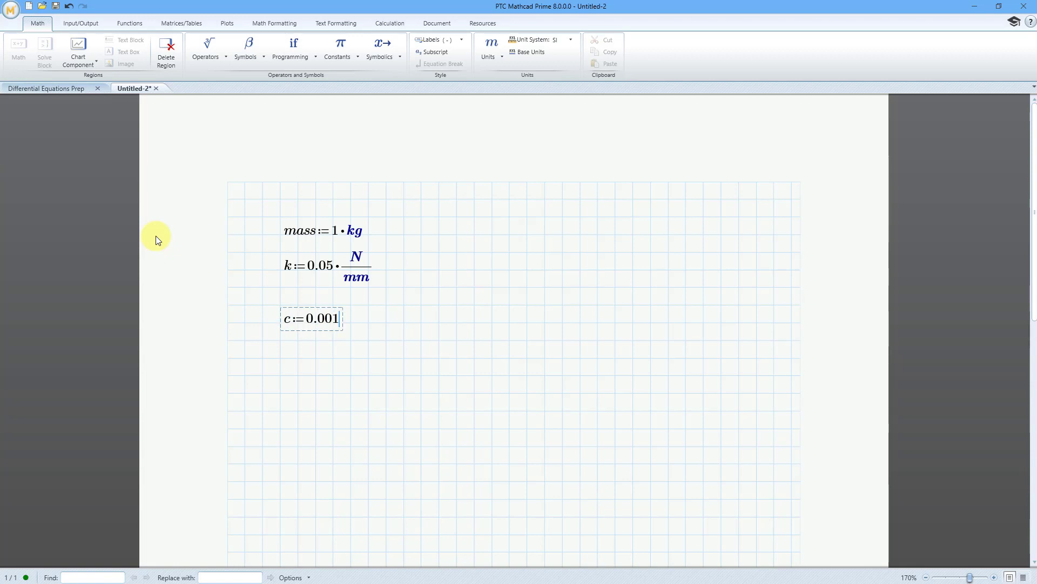
type("*")
type("N")
type("*s")
key("space")
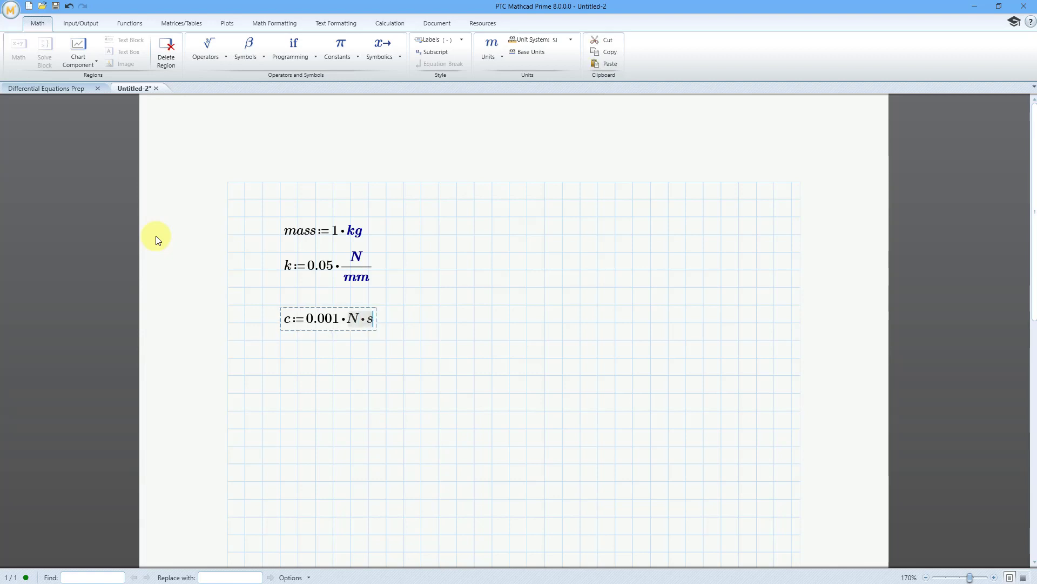
key("space")
type("/")
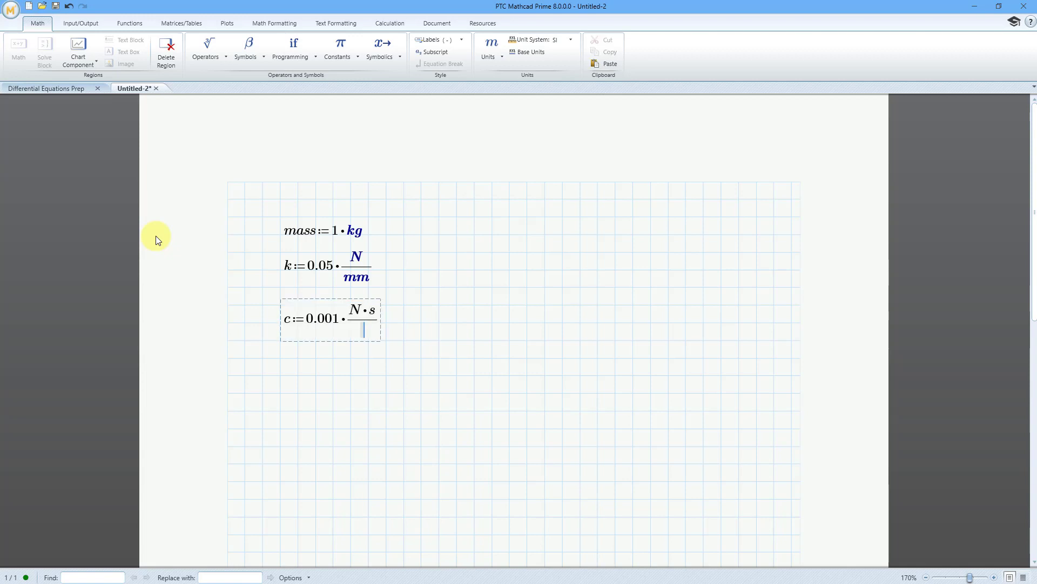
type("mm")
key("Return")
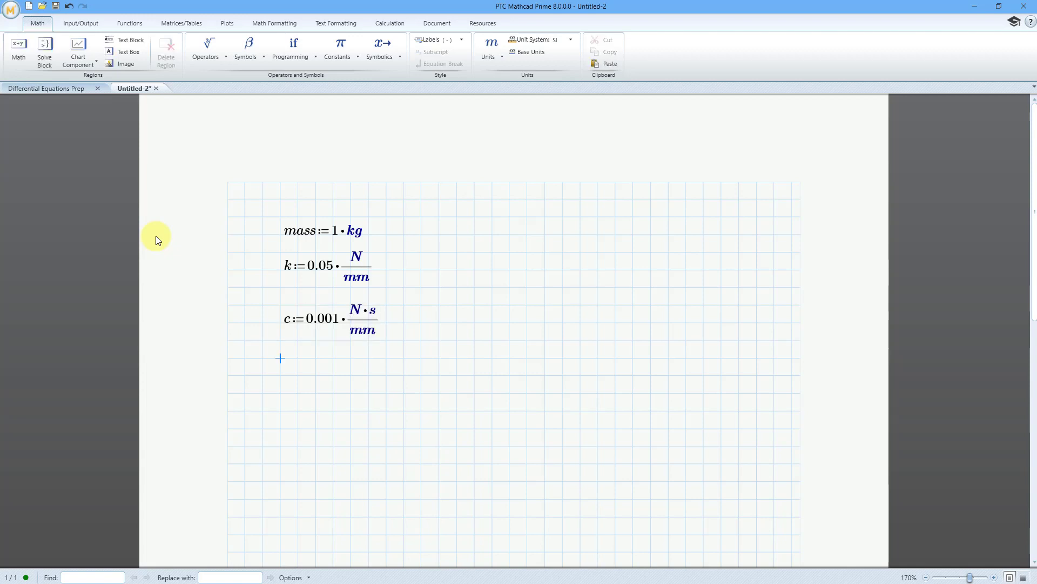
key("Return")
- Define the forcing function F(t) := 10 N and duration := 8 s
type("F(")
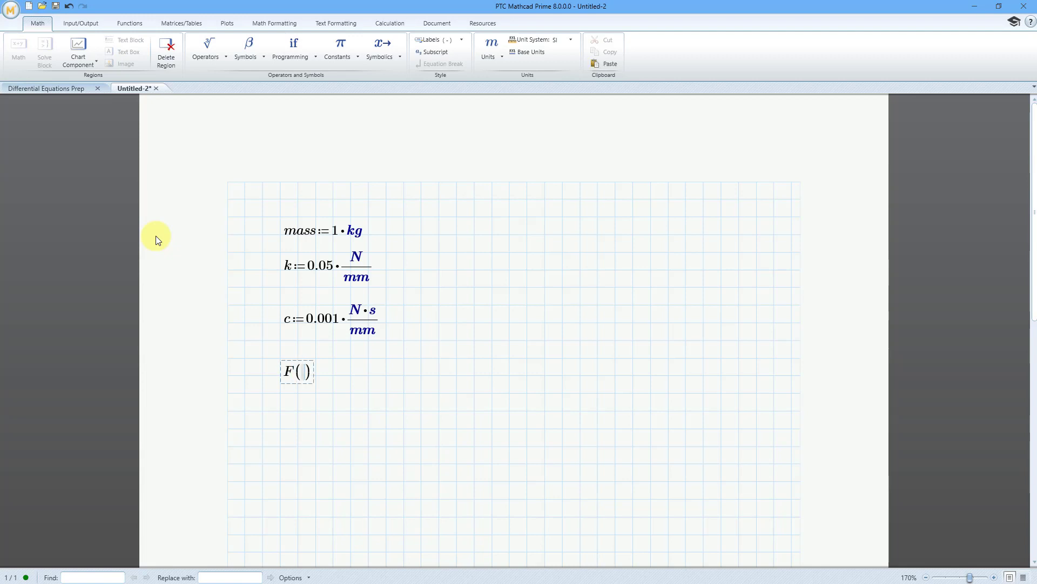
type("t:")
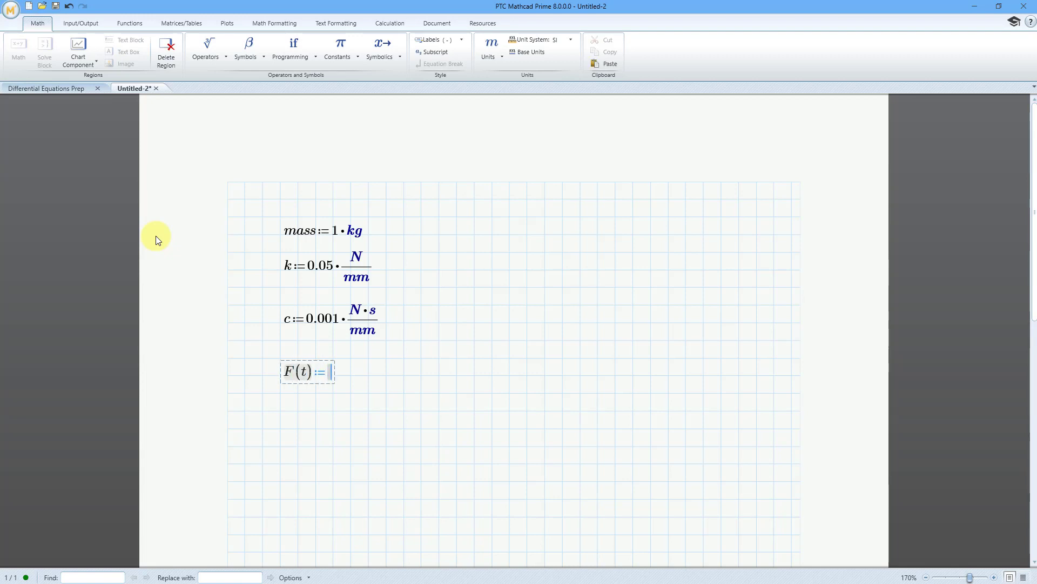
type("10")
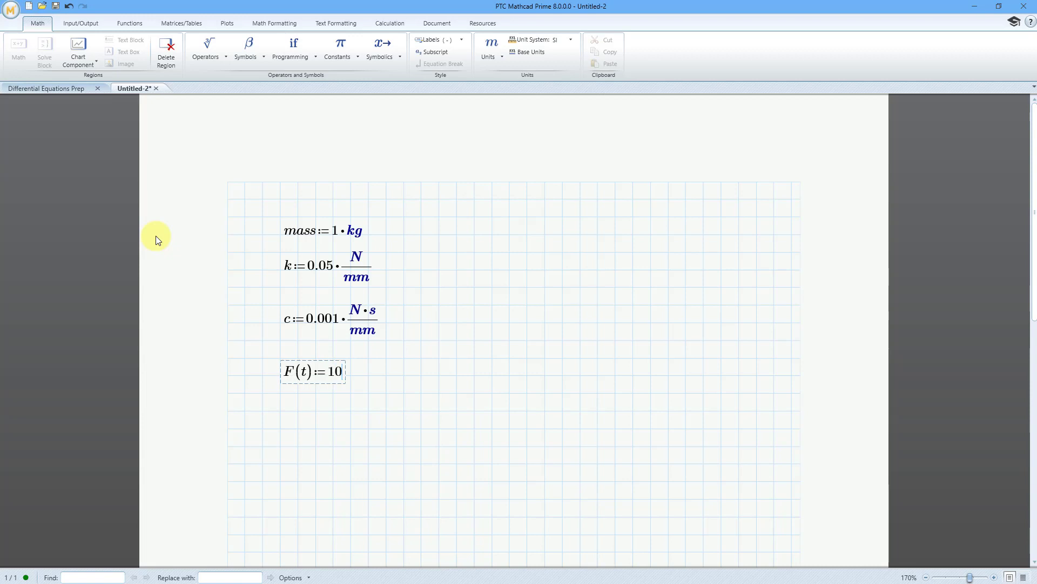
type("*")
type("N")
key("Return")
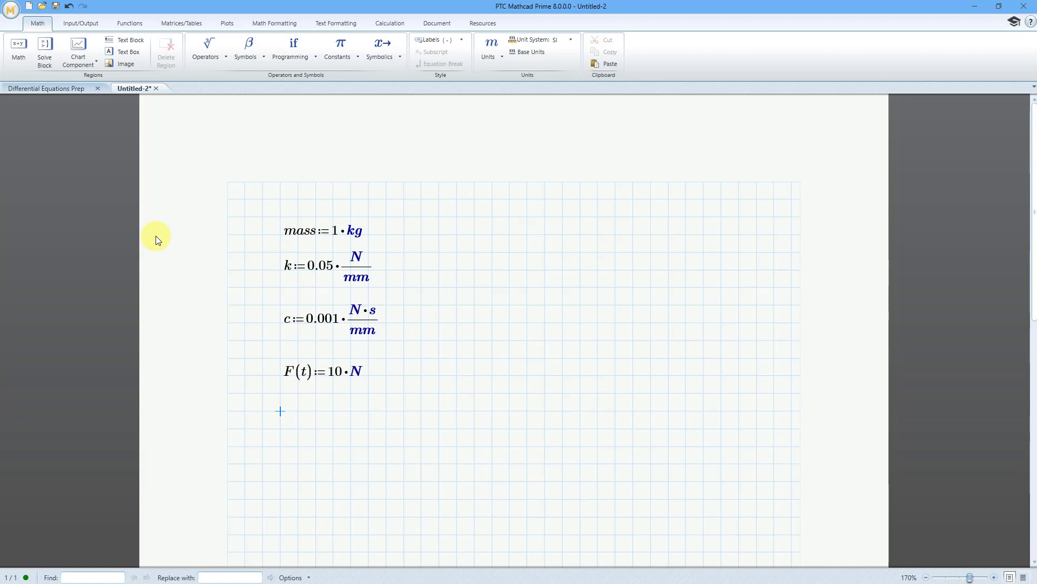
type("duratio")
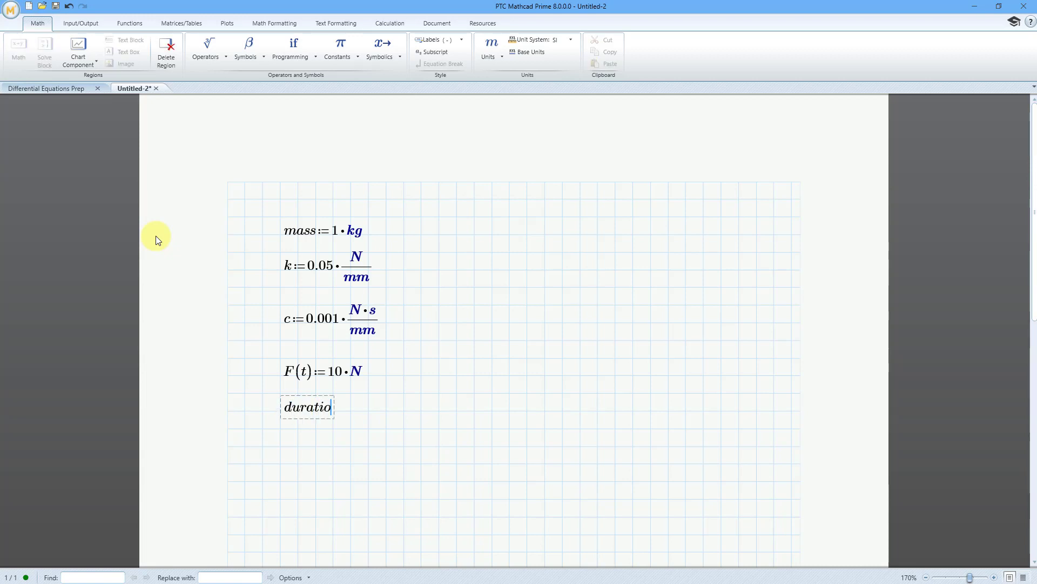
type("n:=")
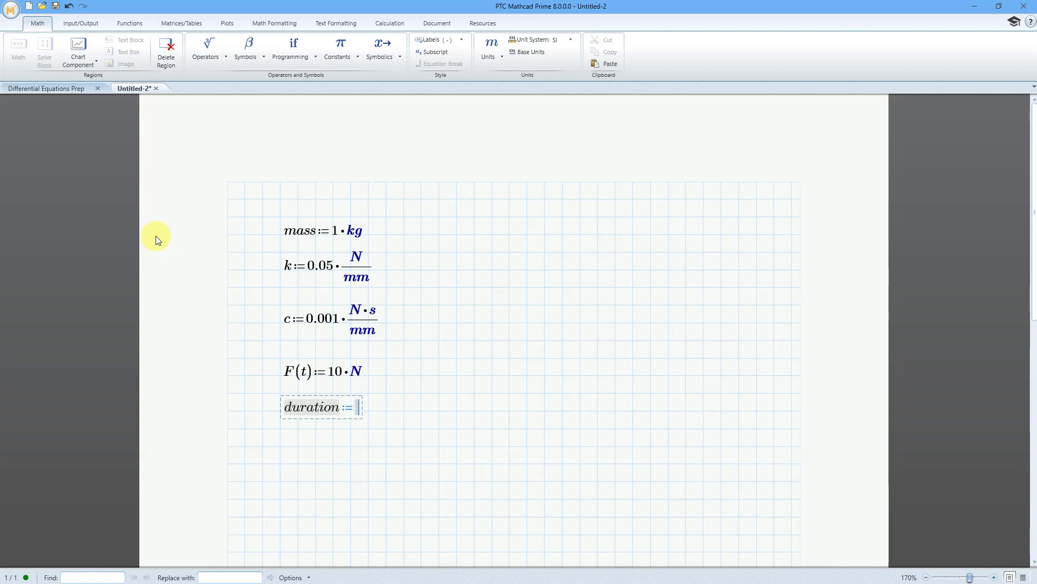
type("8")
type("*s")
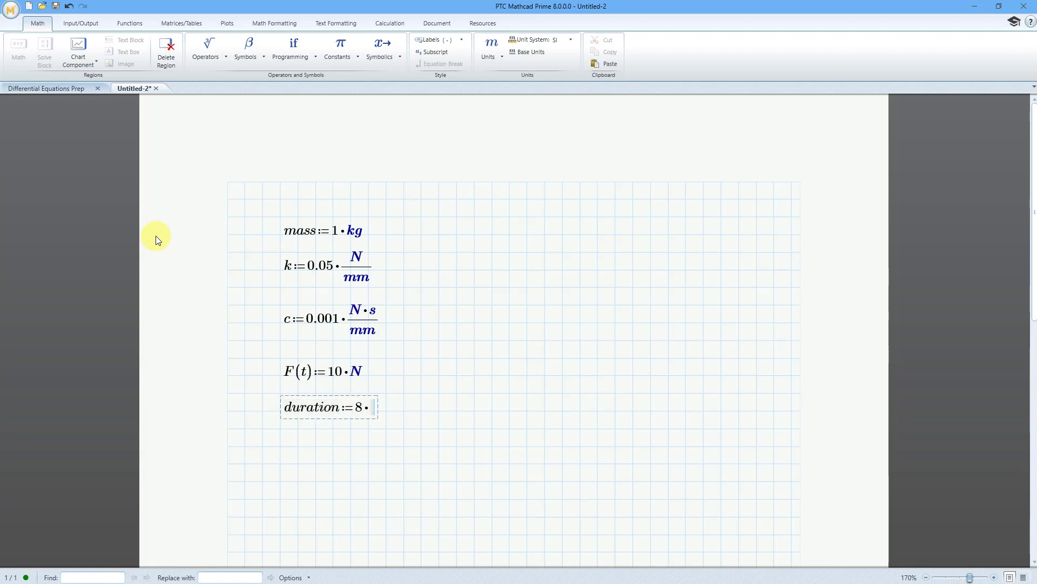
key("Return")
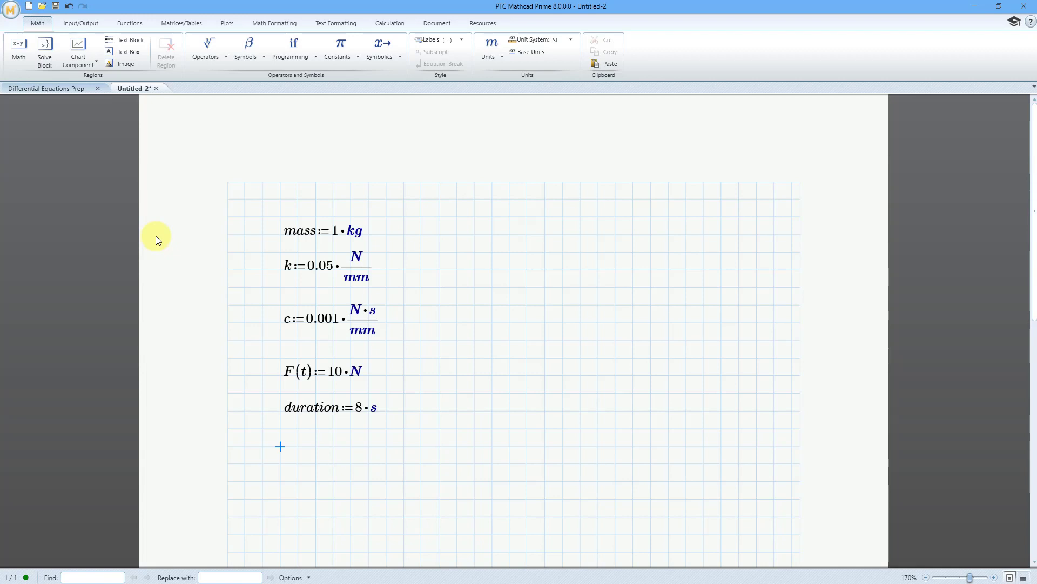
scroll(155, 236, "down", 2)
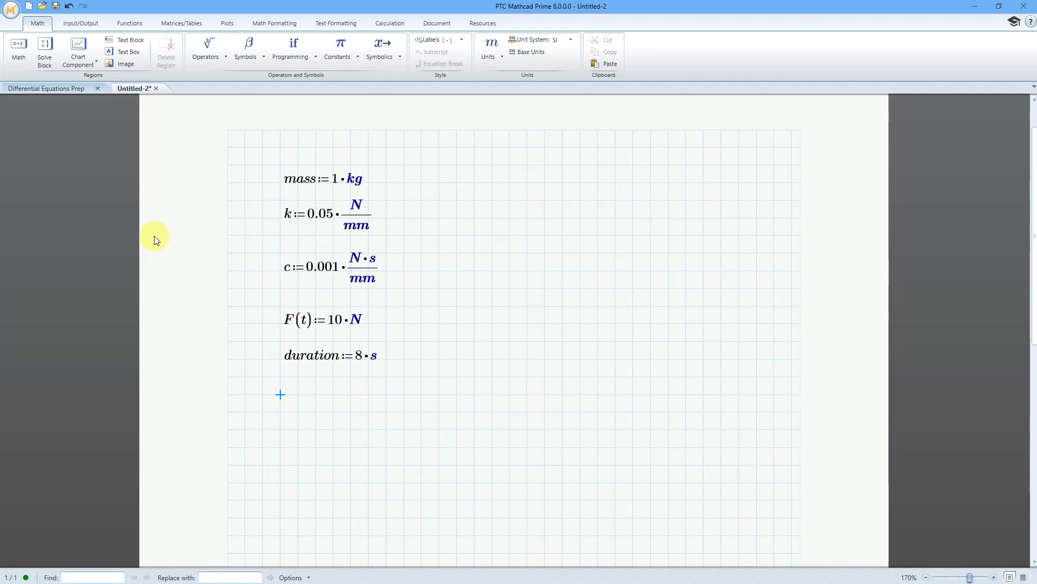
scroll(153, 235, "down", 1)
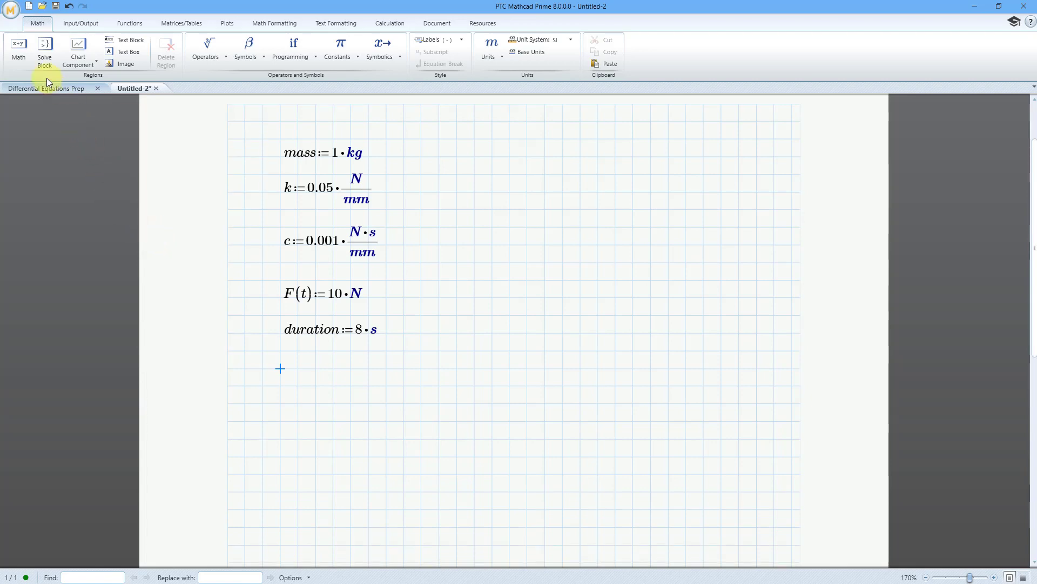
- Insert a solve block below the parameters and start its constraint with mass·
left_click(45, 50)
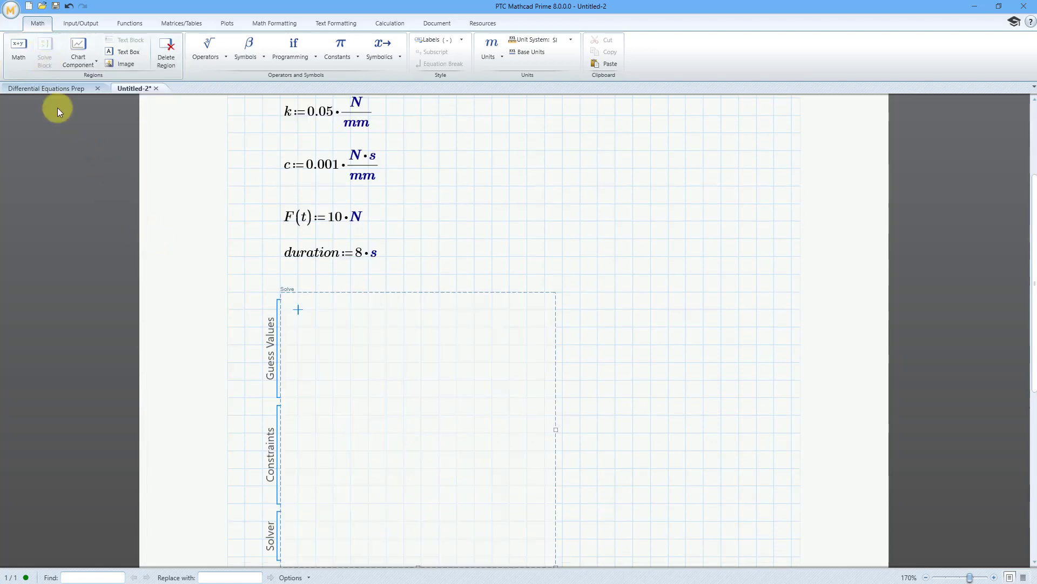
scroll(133, 263, "down", 2)
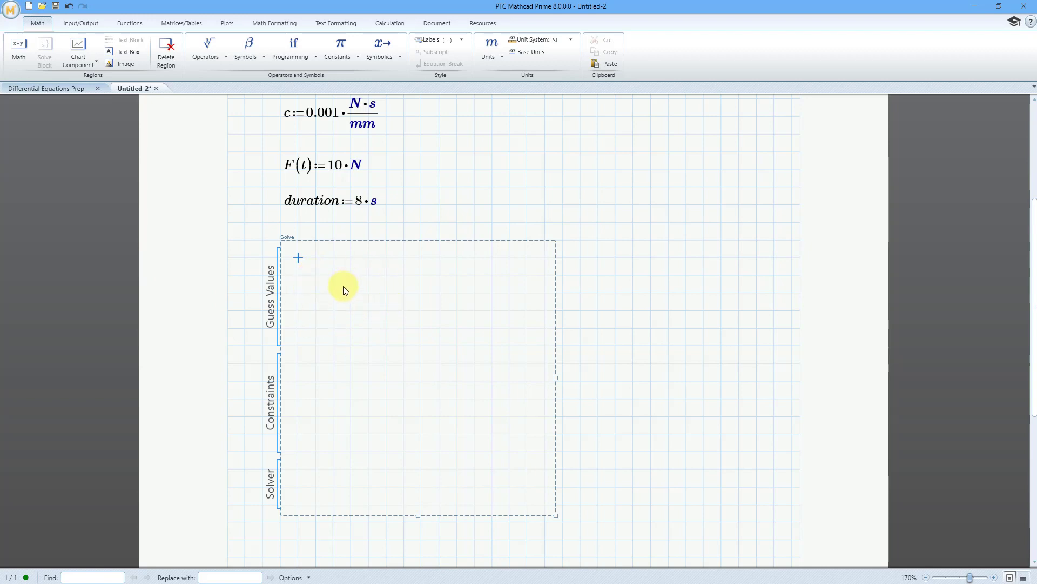
left_click(297, 377)
type("mass*")
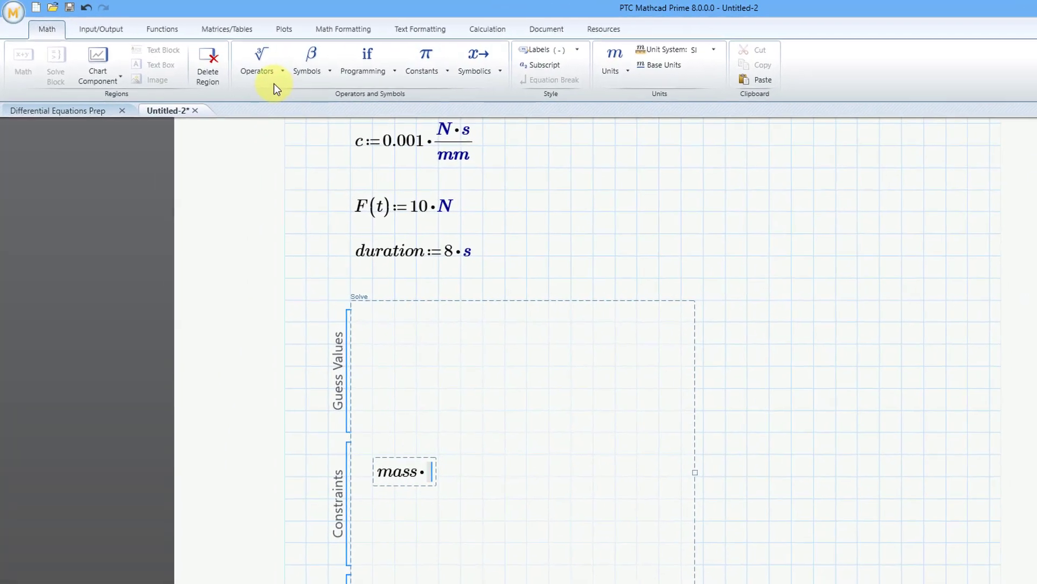
- Add the second derivative d²x(t)/dt² after mass and begin the damping term c·
left_click(266, 69)
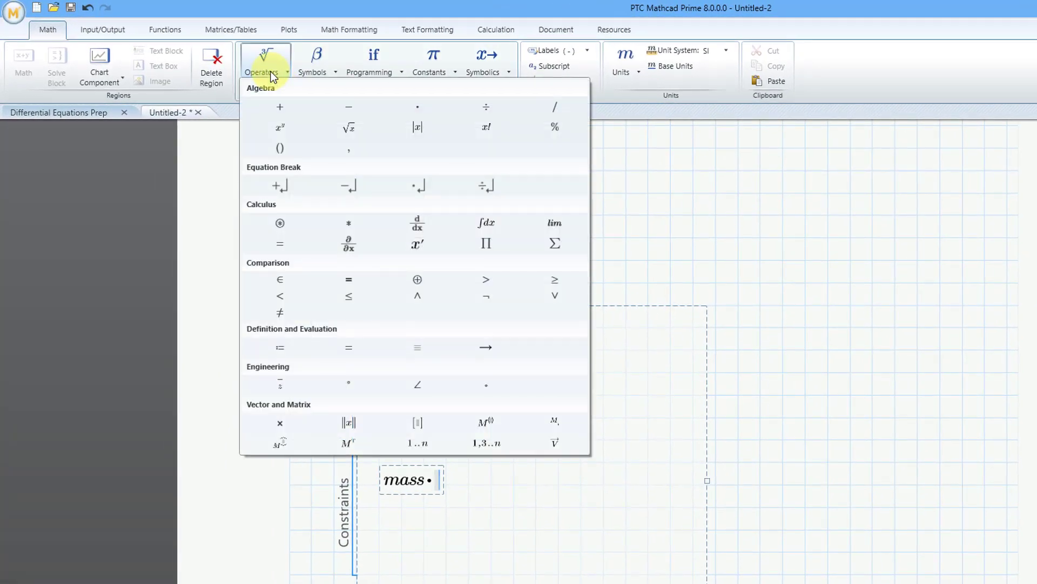
left_click(430, 223)
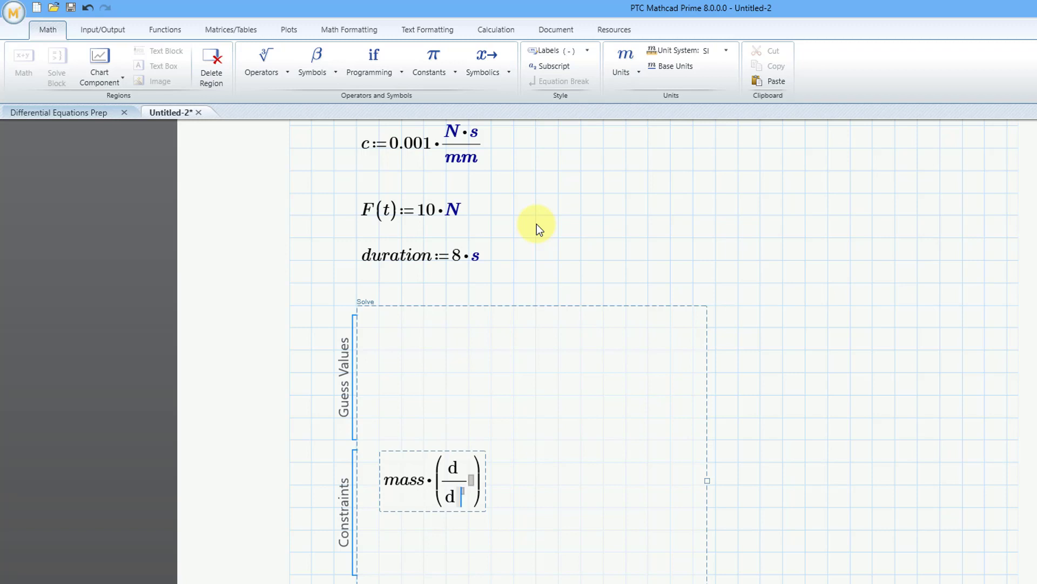
type("t")
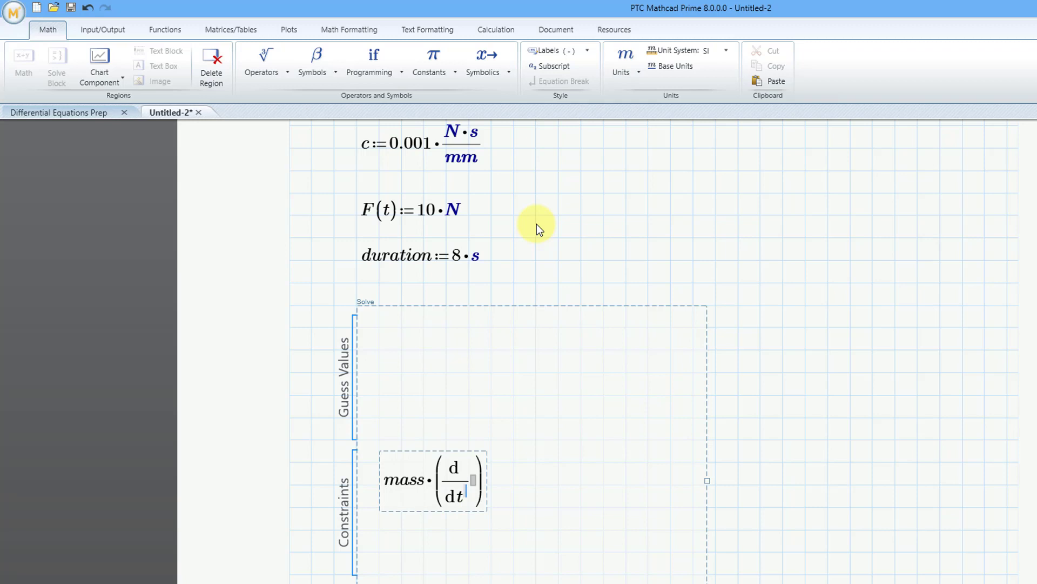
type("^2")
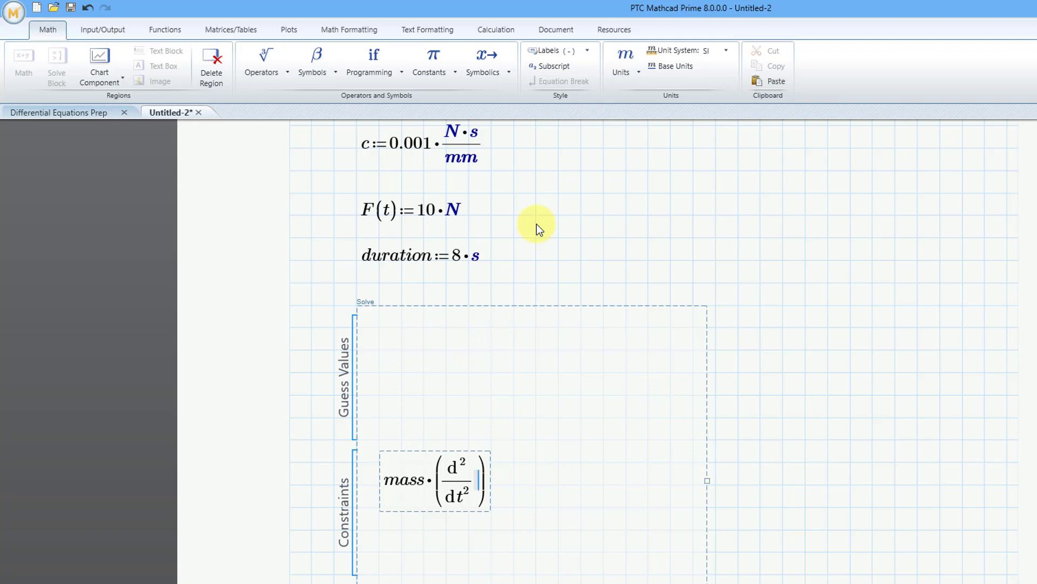
type("x")
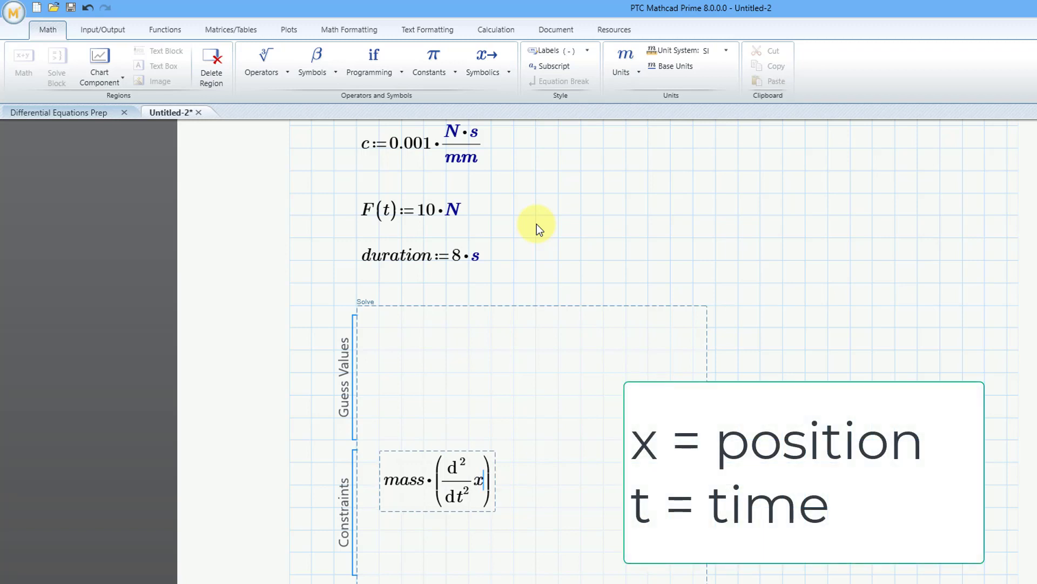
type("(t")
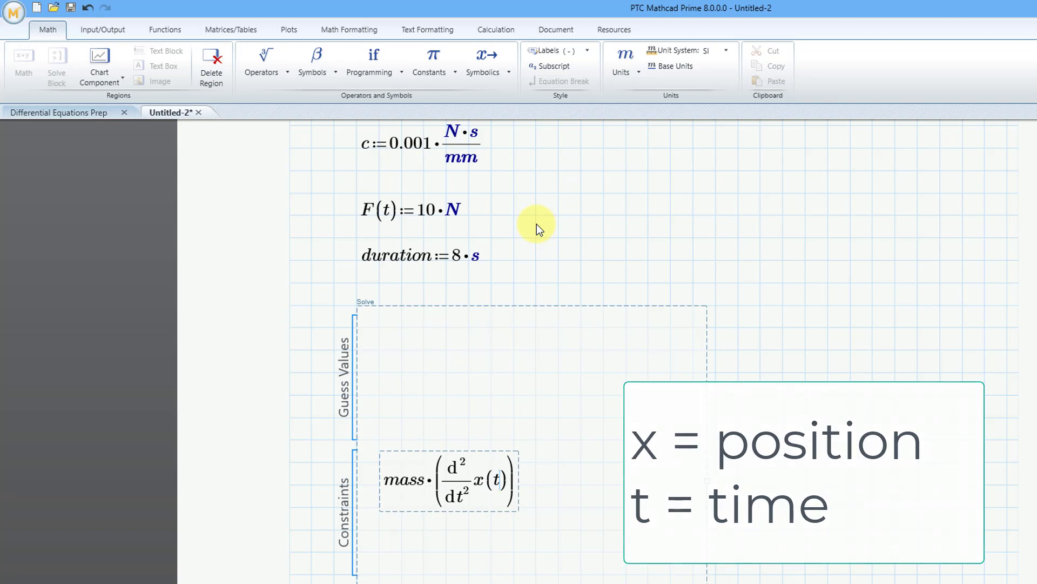
type(")")
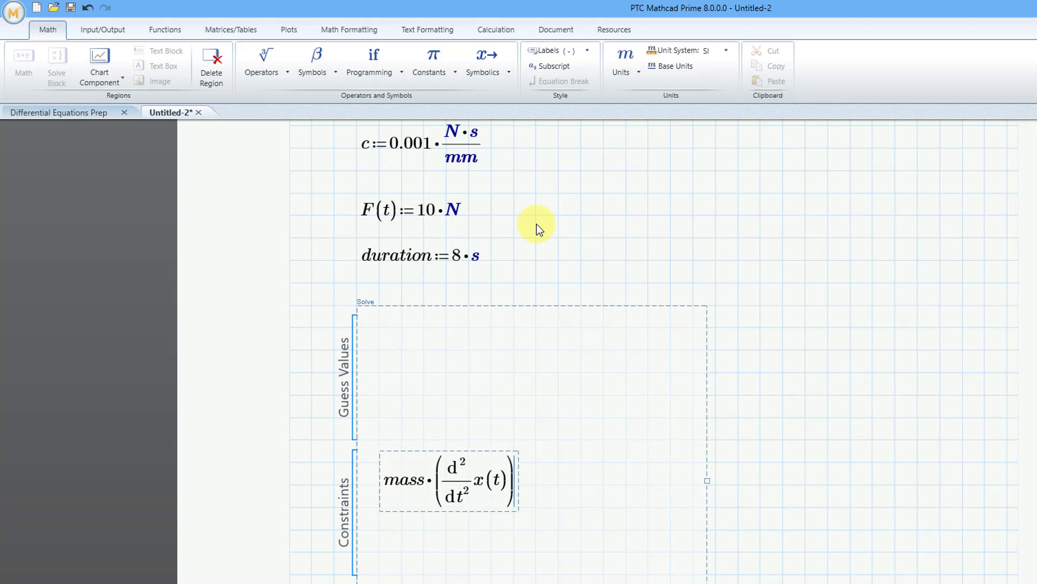
type("+")
type("c")
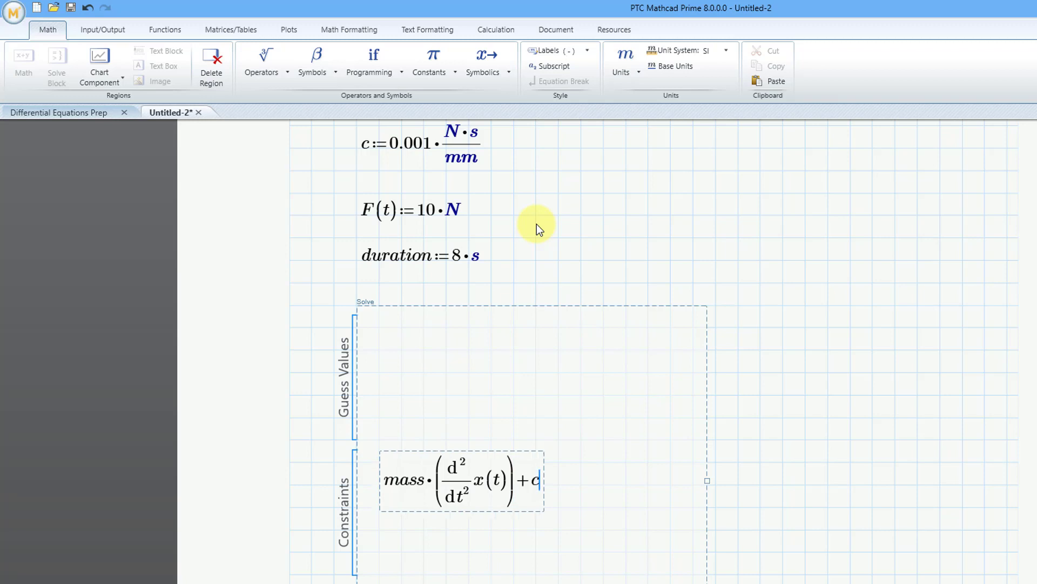
type("*")
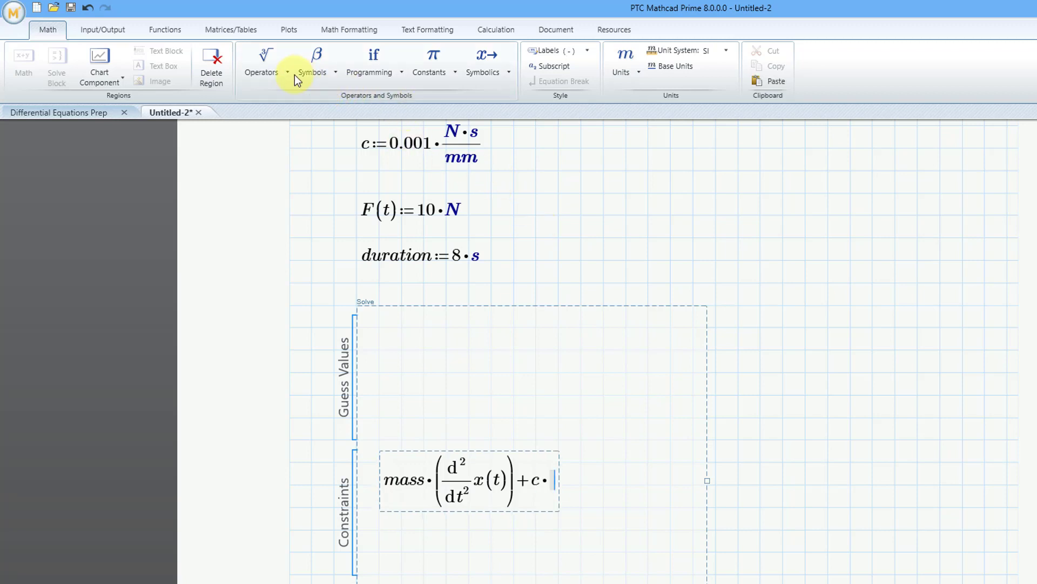
- Add the first derivative dx(t)/dt after c and the spring term k·x(t)
left_click(267, 73)
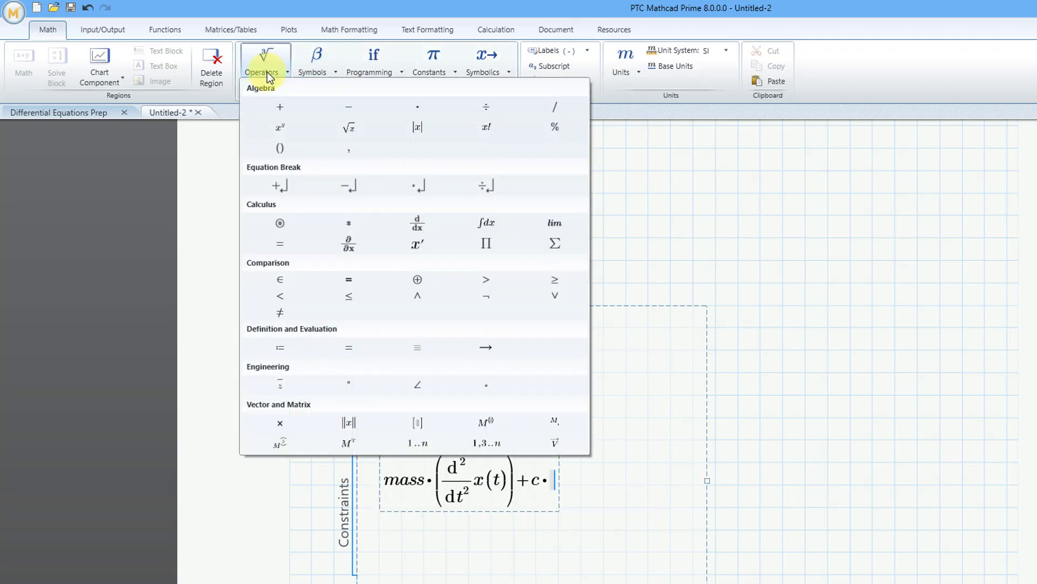
left_click(424, 225)
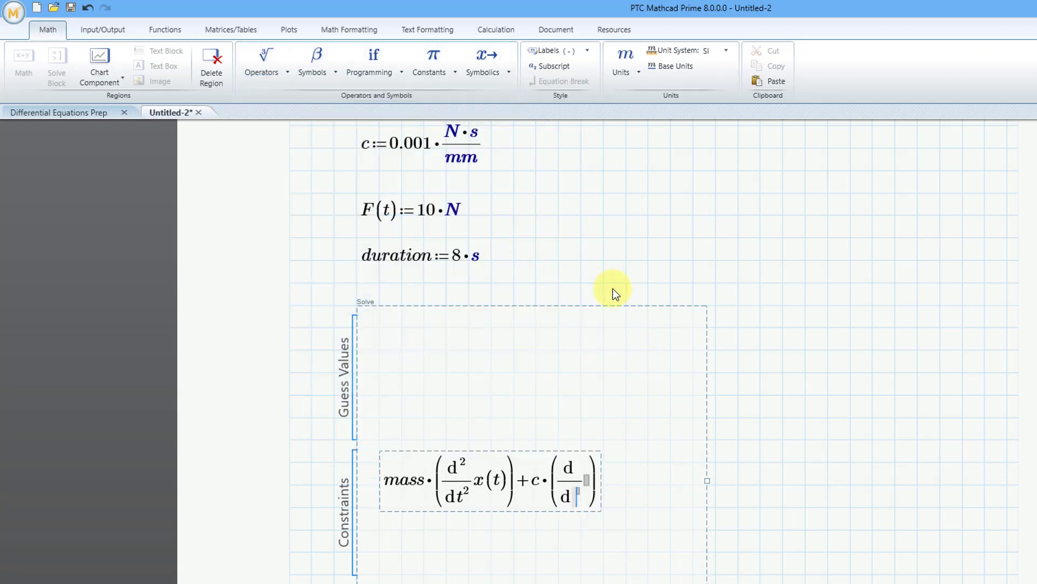
type("t")
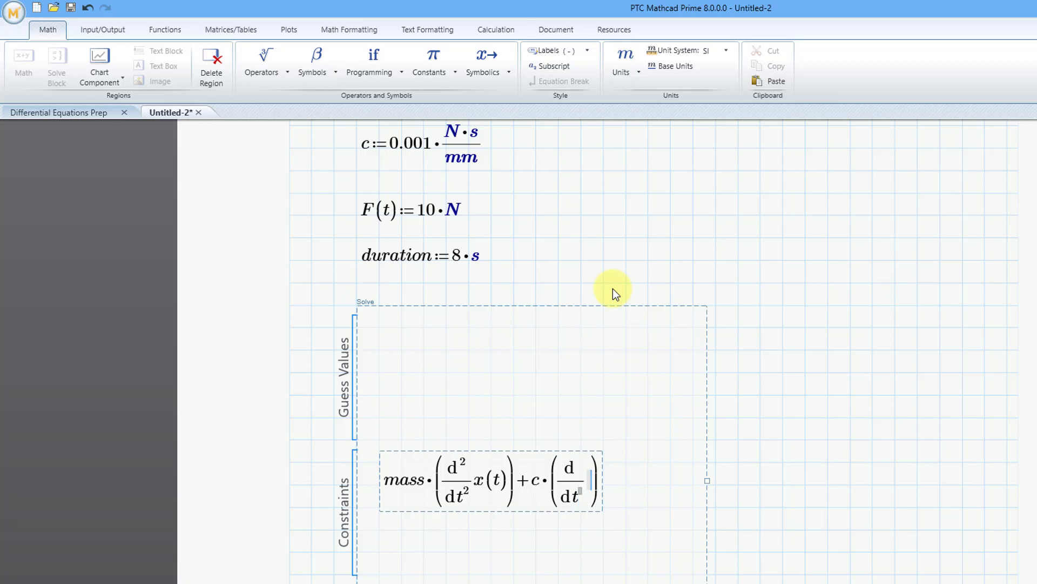
type("x(t")
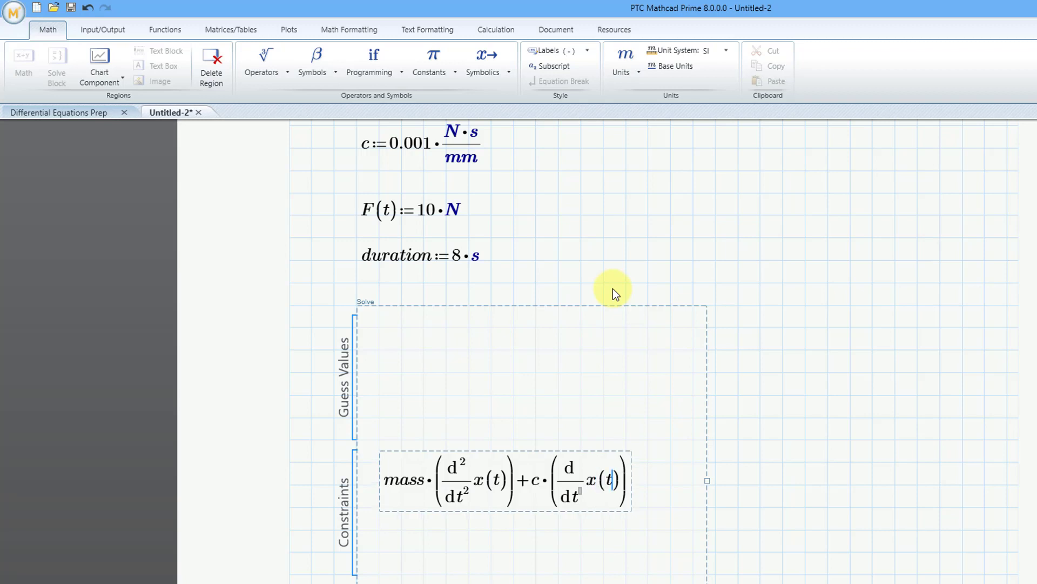
type(")")
type(")")
type("+k")
type("*")
type("x(t")
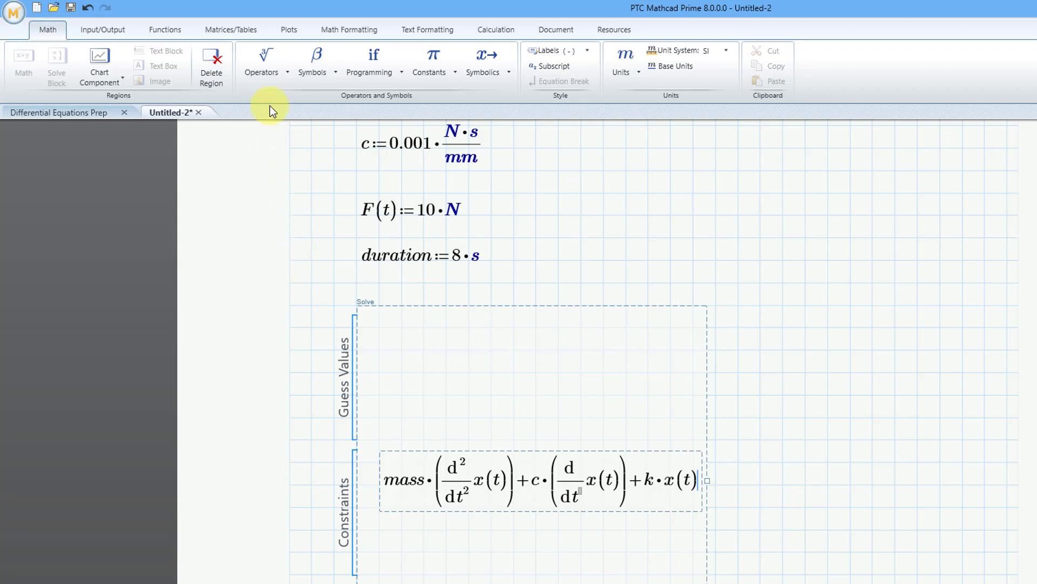
left_click(268, 72)
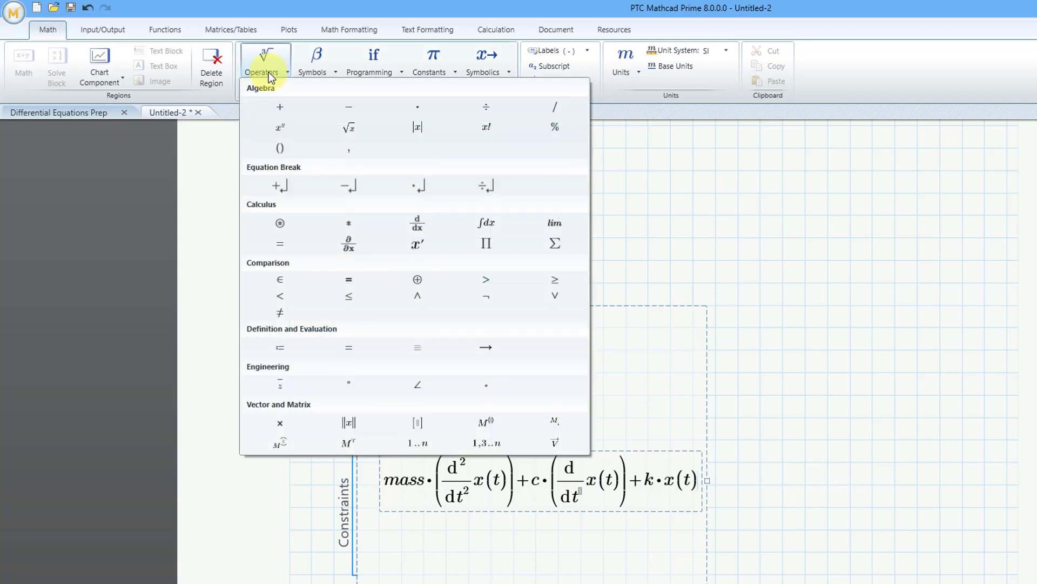
- Set the left-hand side equal to F(t) using the boolean equals sign
left_click(348, 279)
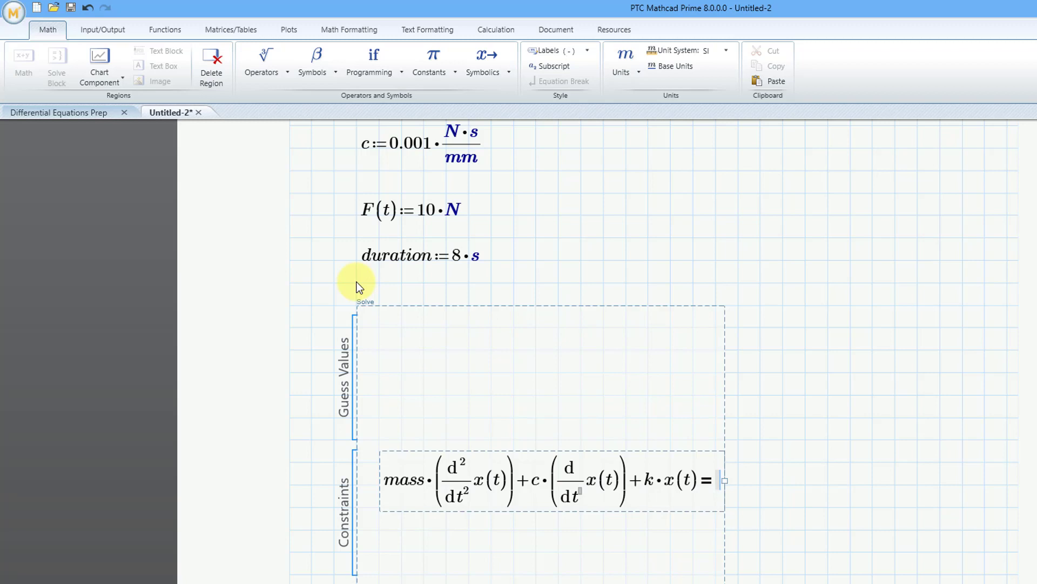
type("F(t")
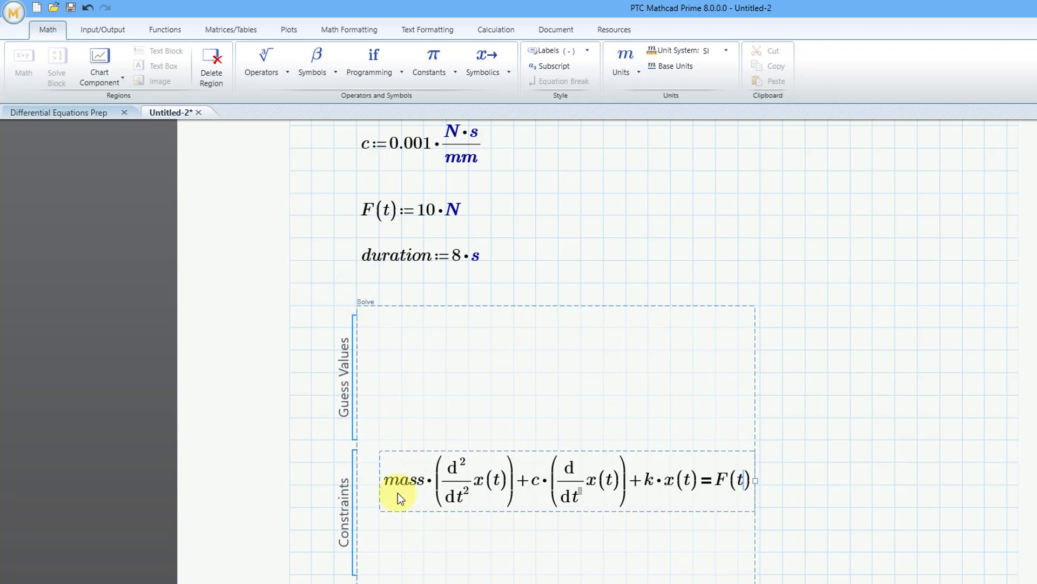
left_click(384, 552)
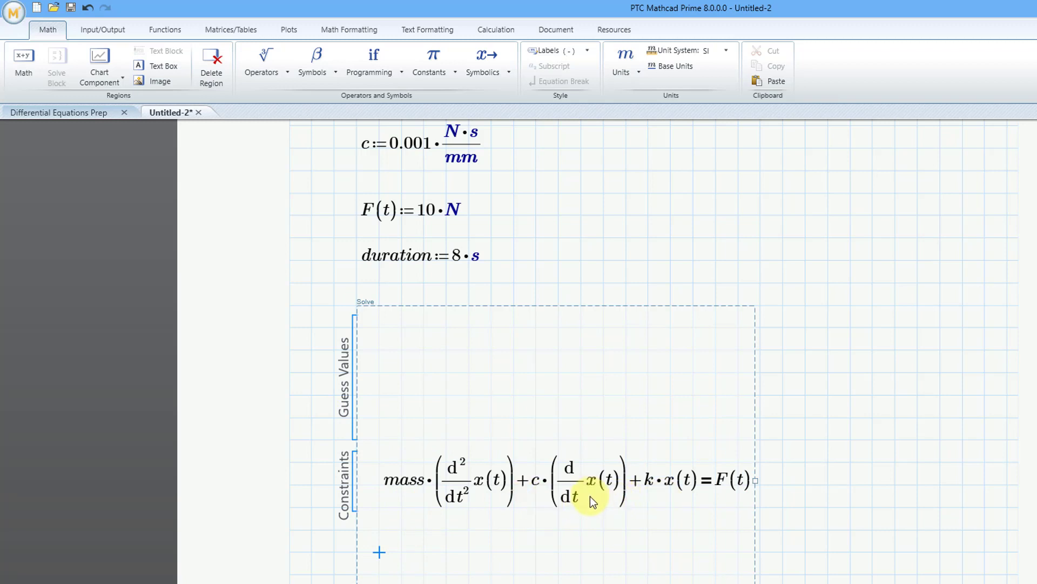
- Copy the five parameter definitions into a new worksheet, Untitled-3
scroll(375, 373, "up", 3)
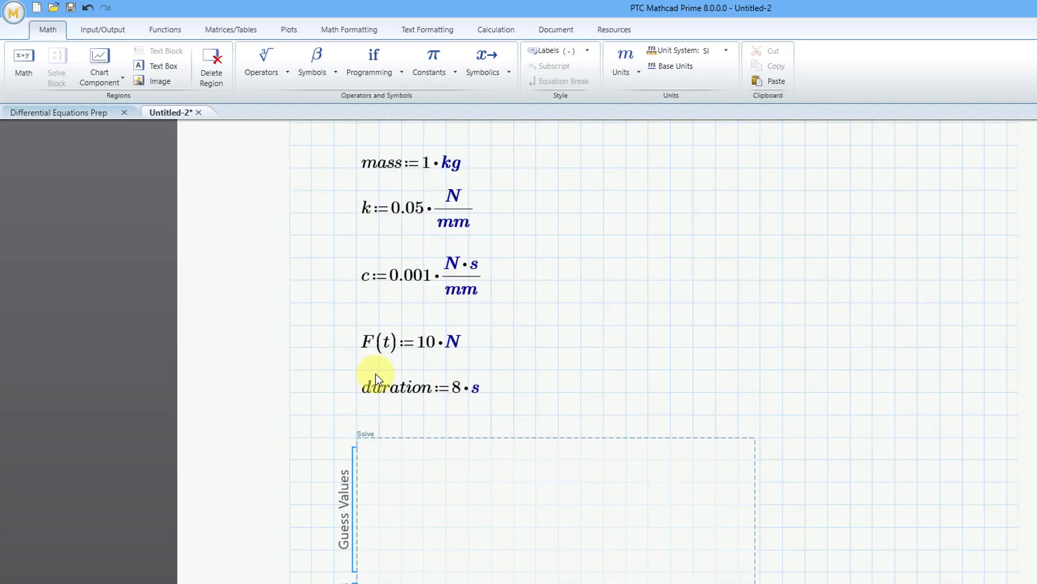
scroll(362, 335, "up", 1)
left_click_drag(330, 198, 582, 400)
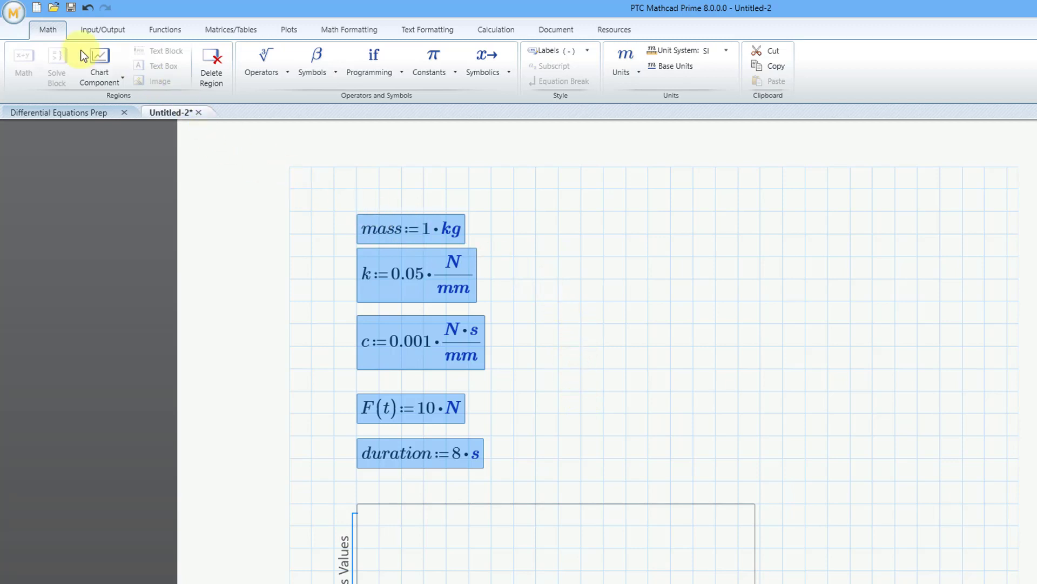
left_click(37, 8)
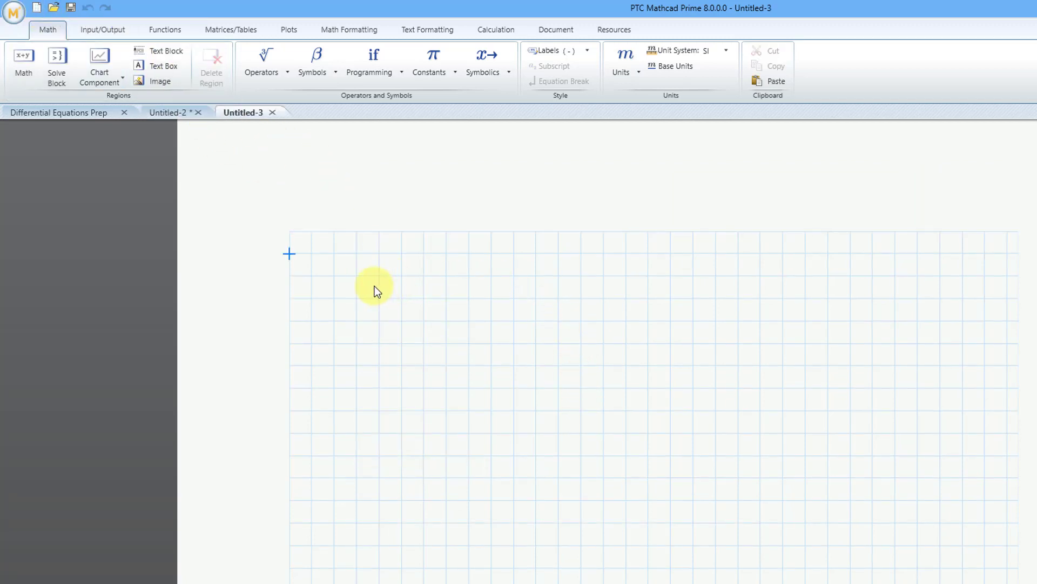
left_click(354, 279)
key("ctrl+v")
left_click(610, 323)
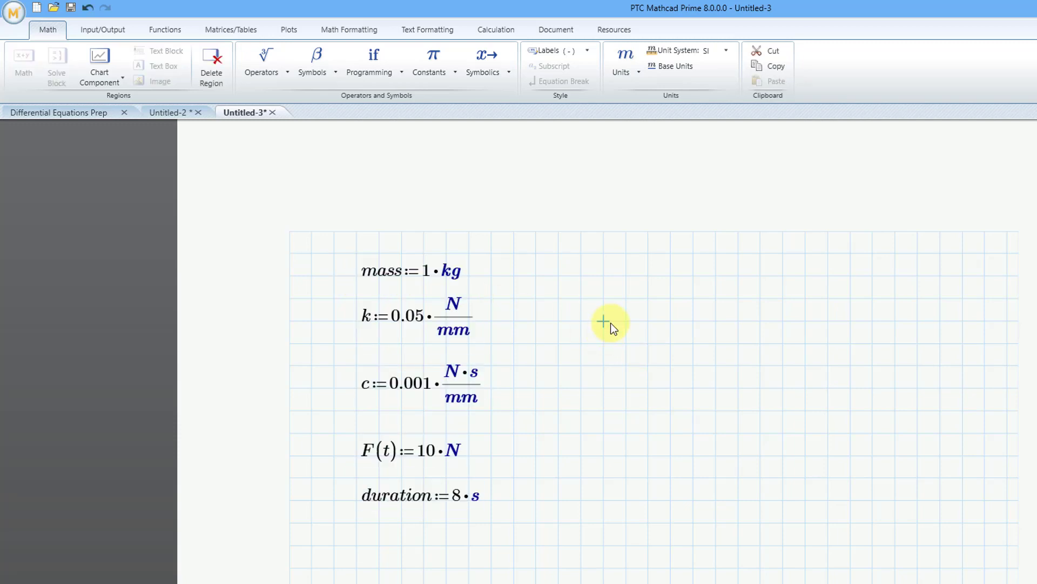
- Insert an empty solve block below the duration definition
scroll(588, 255, "down", 3)
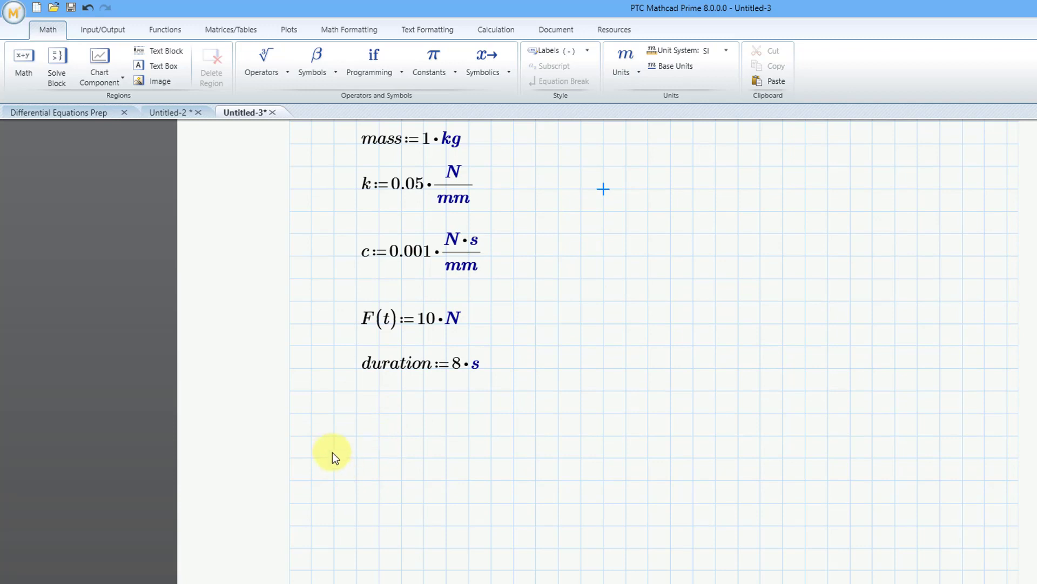
left_click(313, 438)
left_click(63, 73)
- Type mass·x as the opening term of the Untitled-3 solve block constraint
scroll(642, 254, "down", 2)
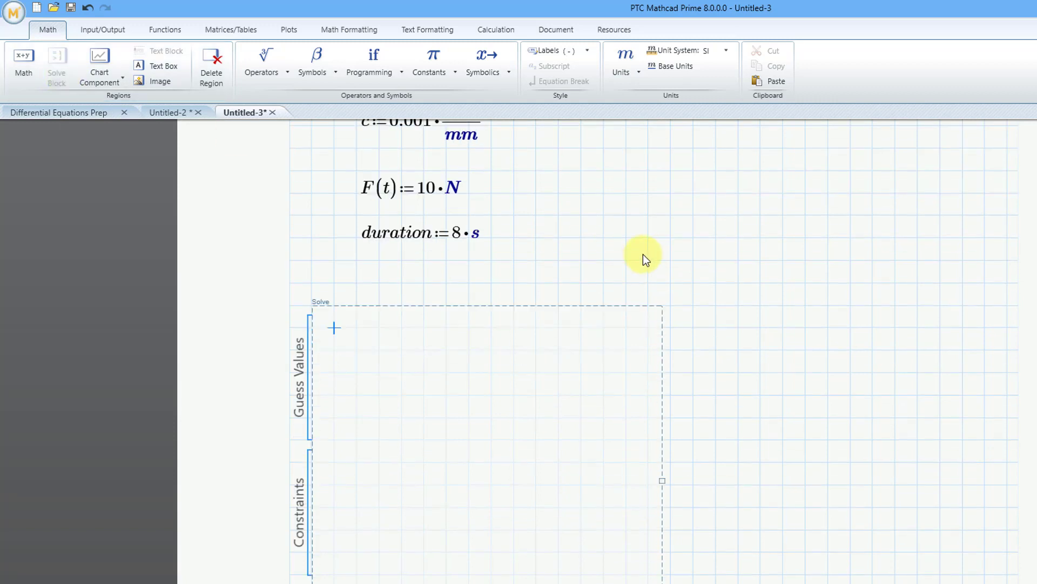
left_click(335, 508)
scroll(529, 438, "up", 4)
scroll(530, 439, "down", 2)
scroll(530, 439, "down", 3)
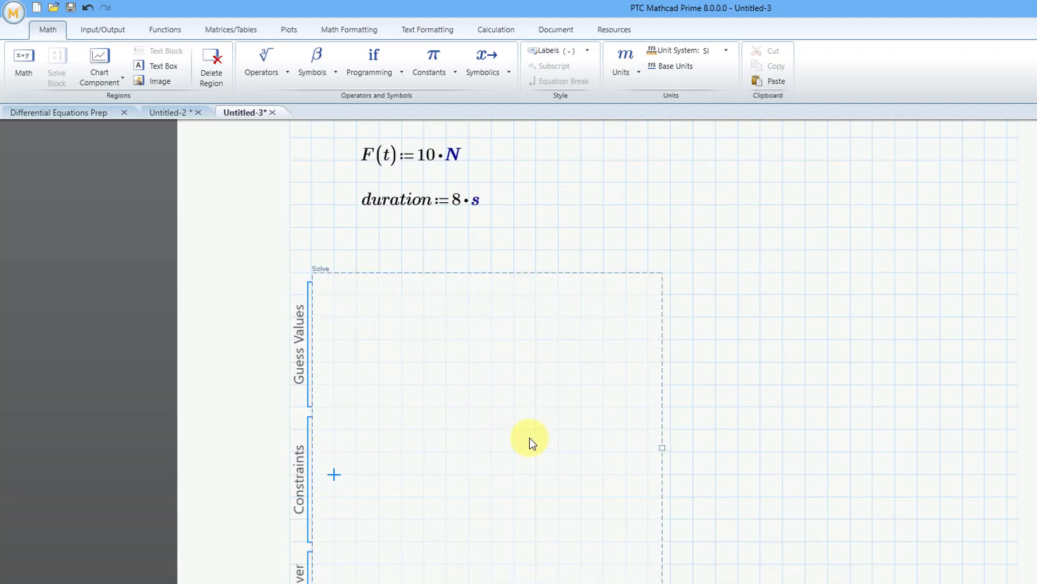
type("mass*")
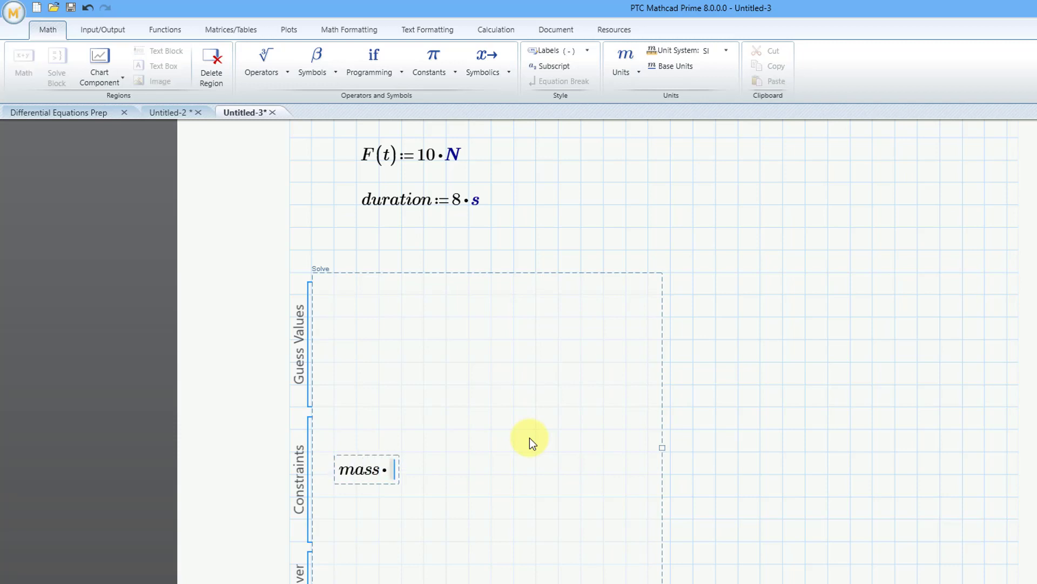
type("x")
left_click(282, 74)
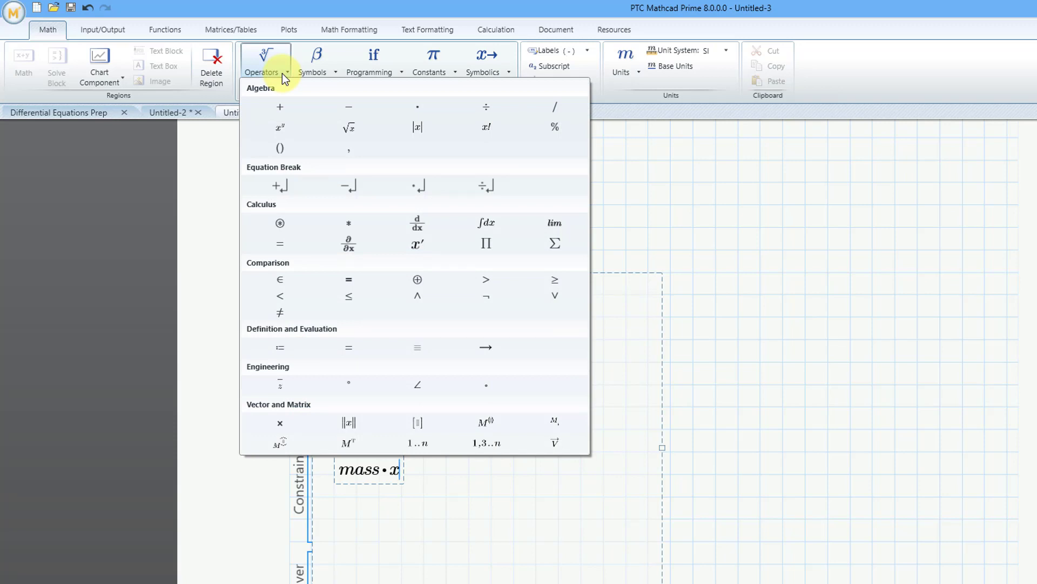
- Turn the first term into mass·x″(t) using the prime operator twice
left_click(429, 246)
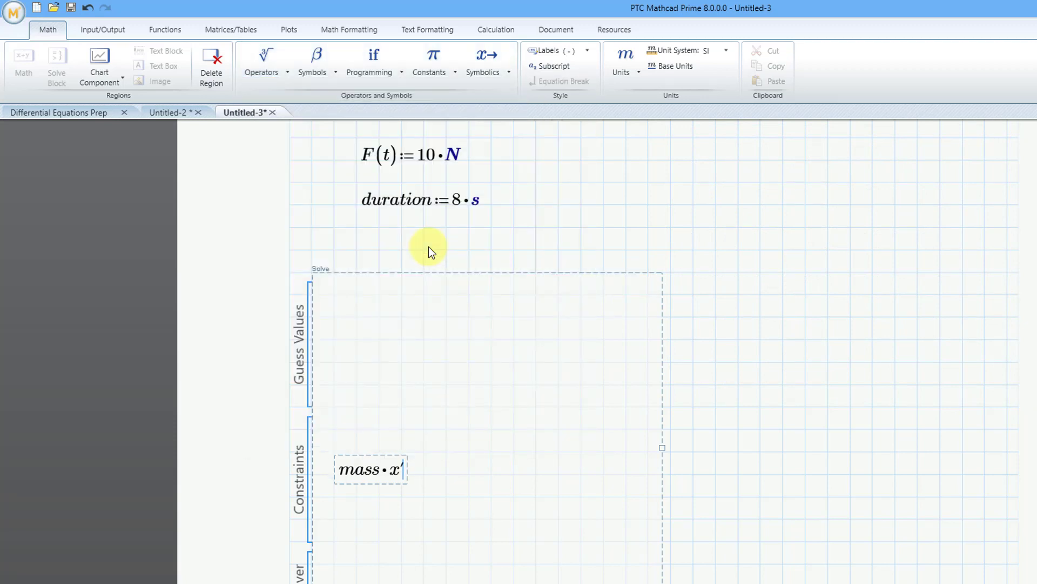
left_click(271, 76)
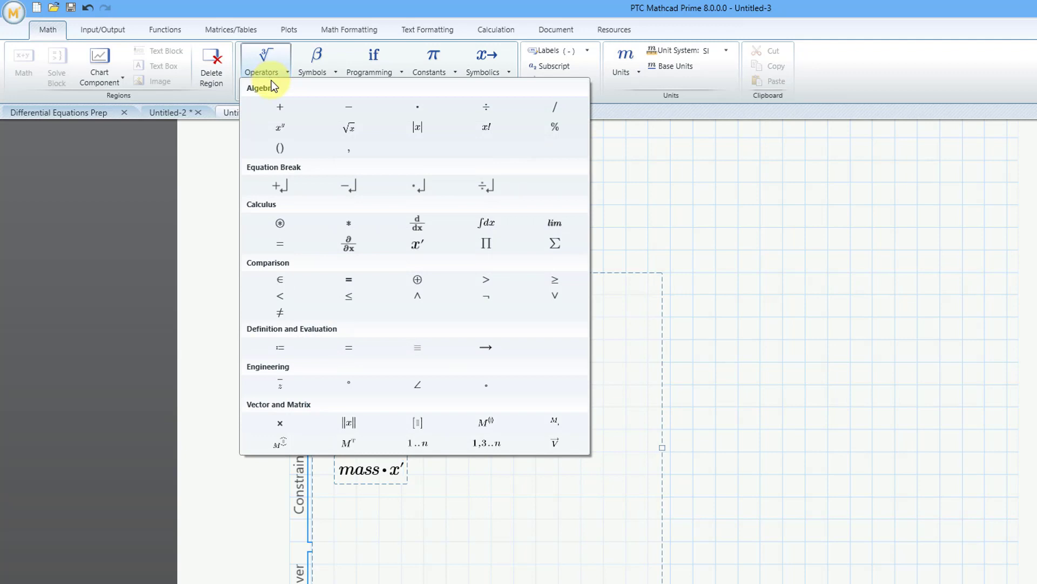
left_click(428, 248)
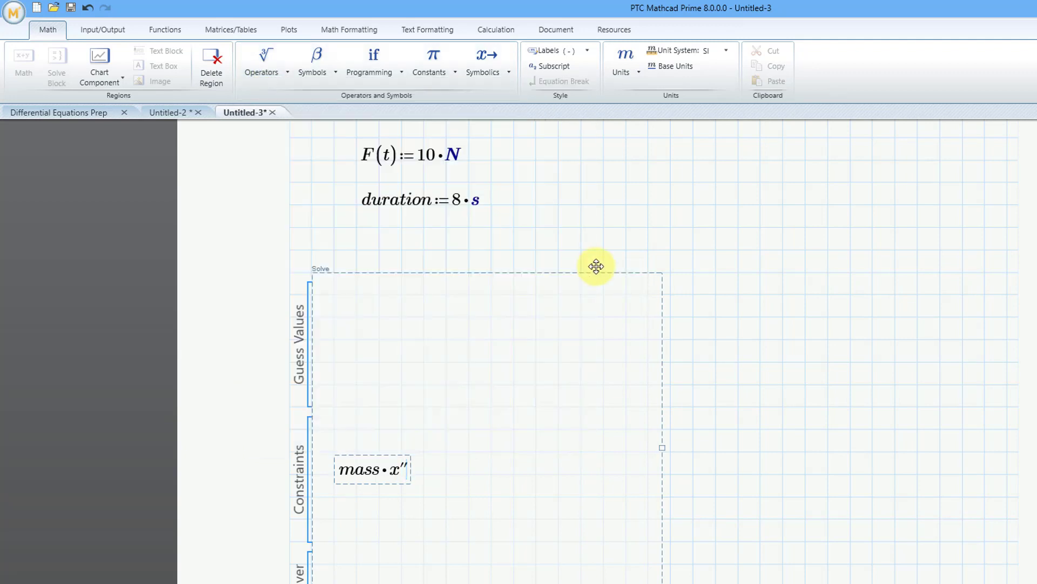
type("(t")
key("Right")
- Add the damping and spring terms c·x′(t) + k·x(t)
type("+c")
type("*x")
left_click(279, 74)
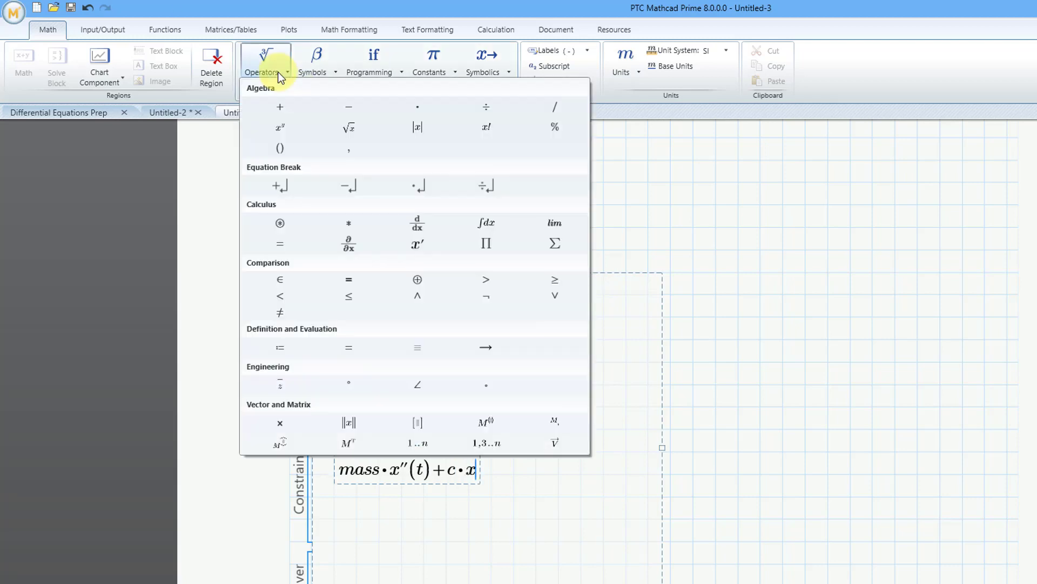
left_click(414, 244)
type("(")
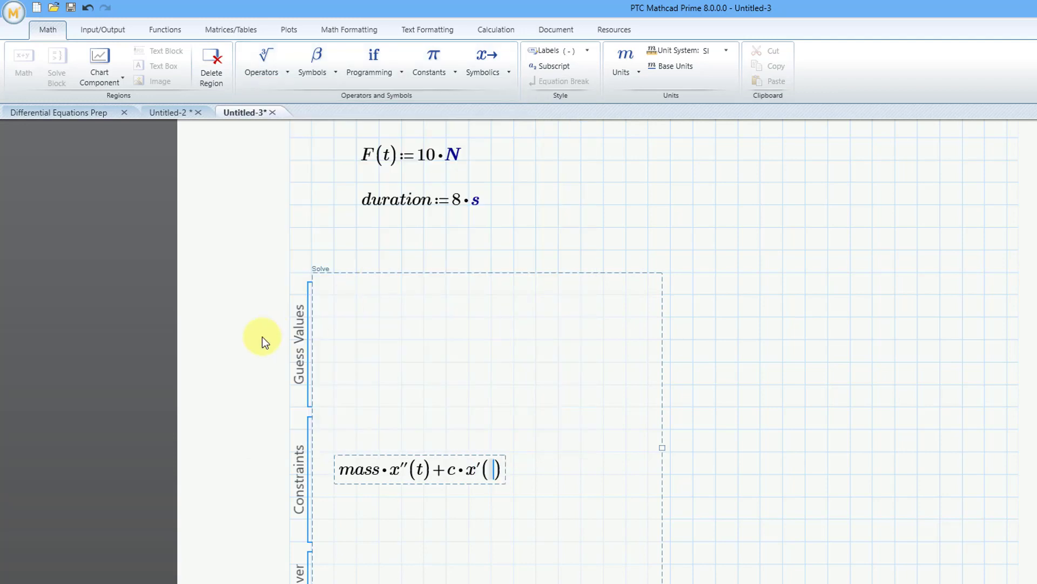
type("t")
key("Right")
type("+")
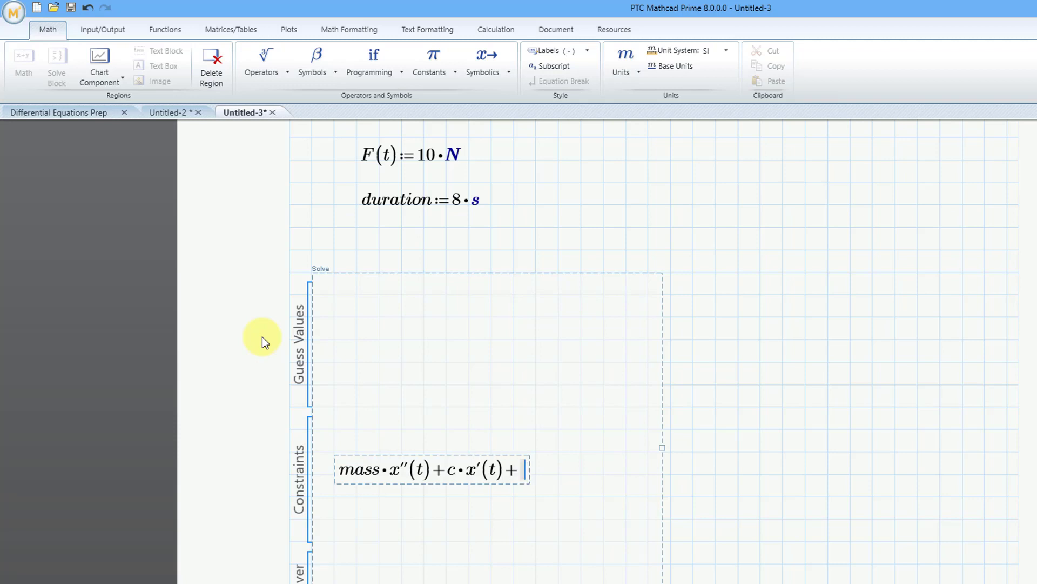
type("k*x(t)")
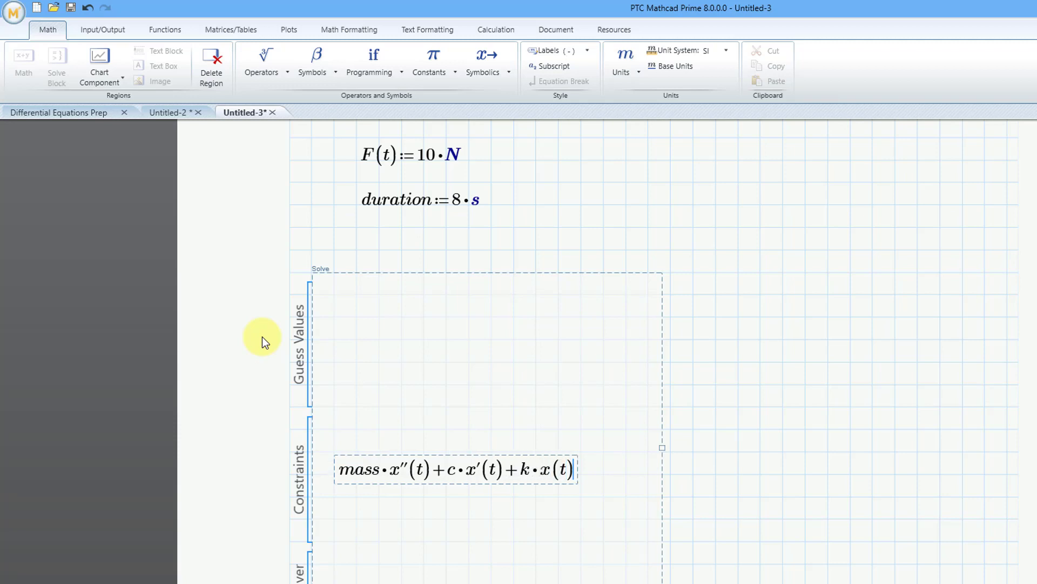
- Set the equation equal to F(t), then return to Untitled-2
key("ctrl+equal")
type("F(t")
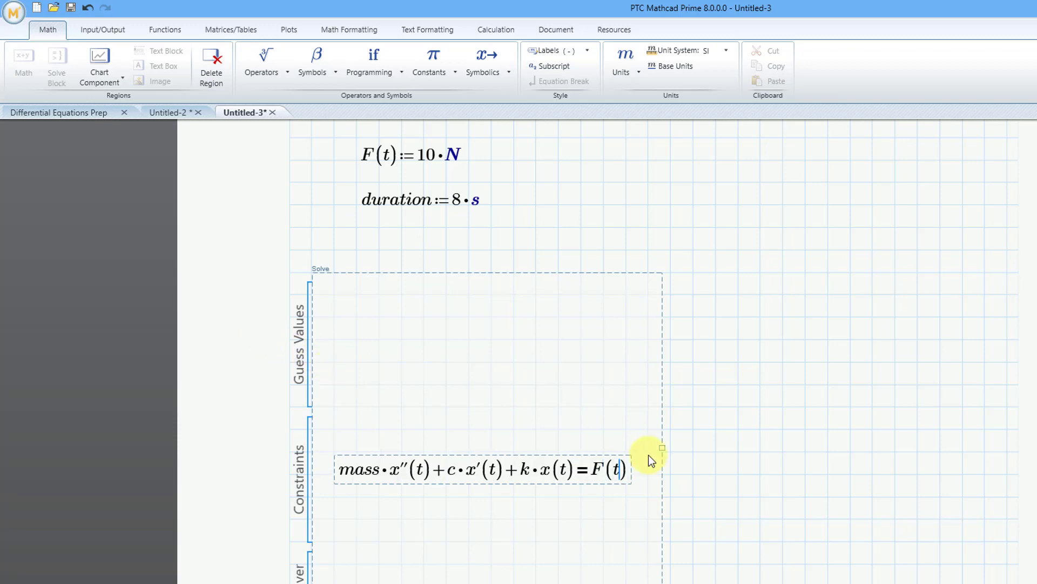
left_click(716, 496)
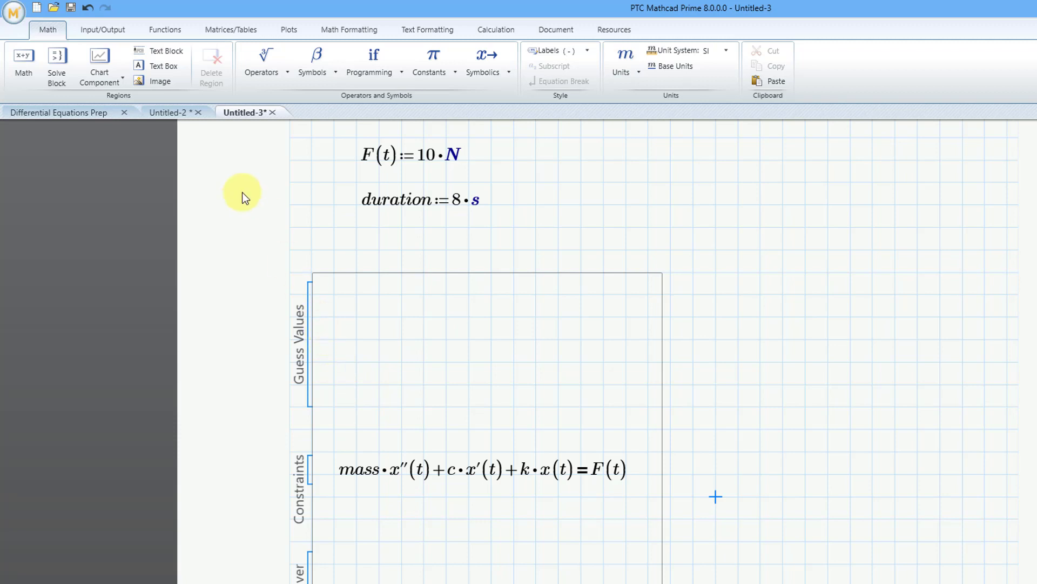
left_click(178, 113)
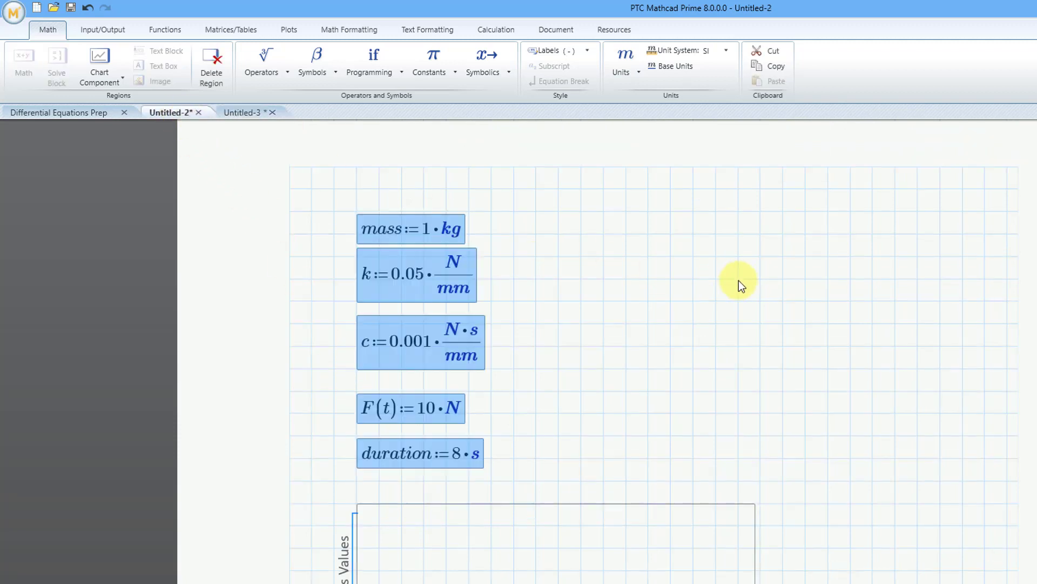
- Add the initial condition x(0·s) = 0·mm below the Leibniz-form equation in the solve block
scroll(739, 279, "down", 5)
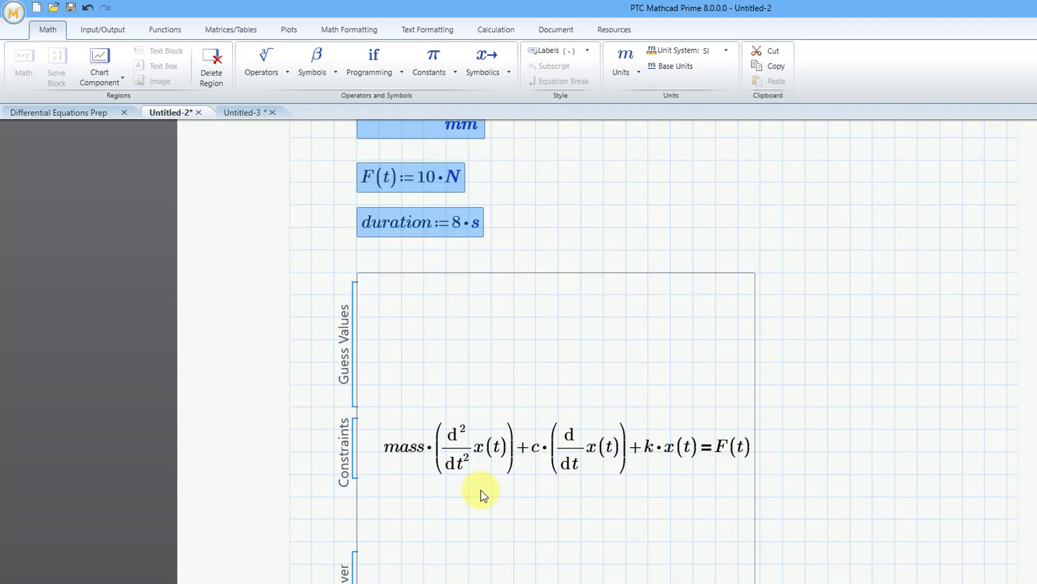
left_click(380, 518)
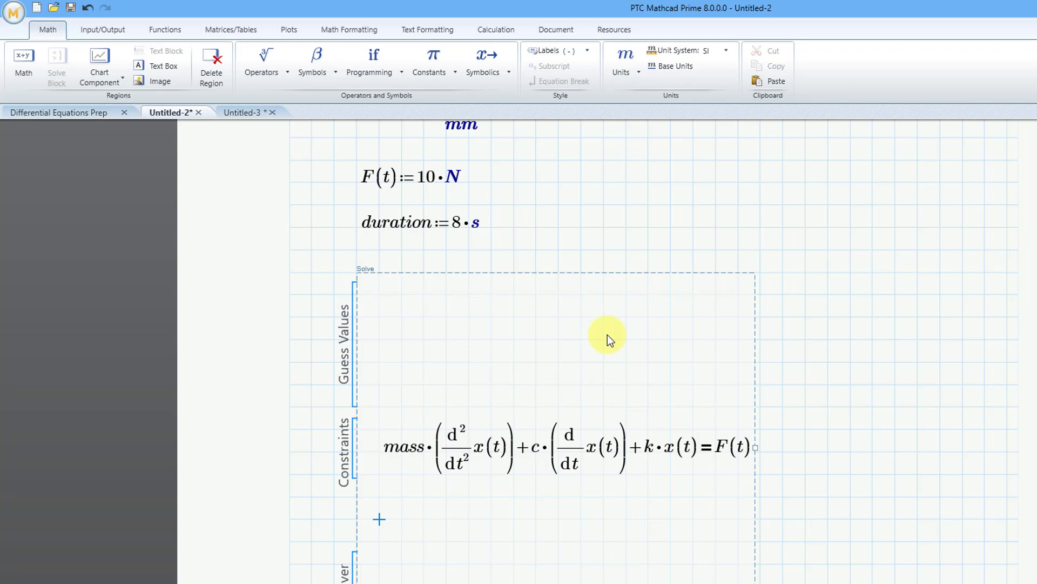
type("x(")
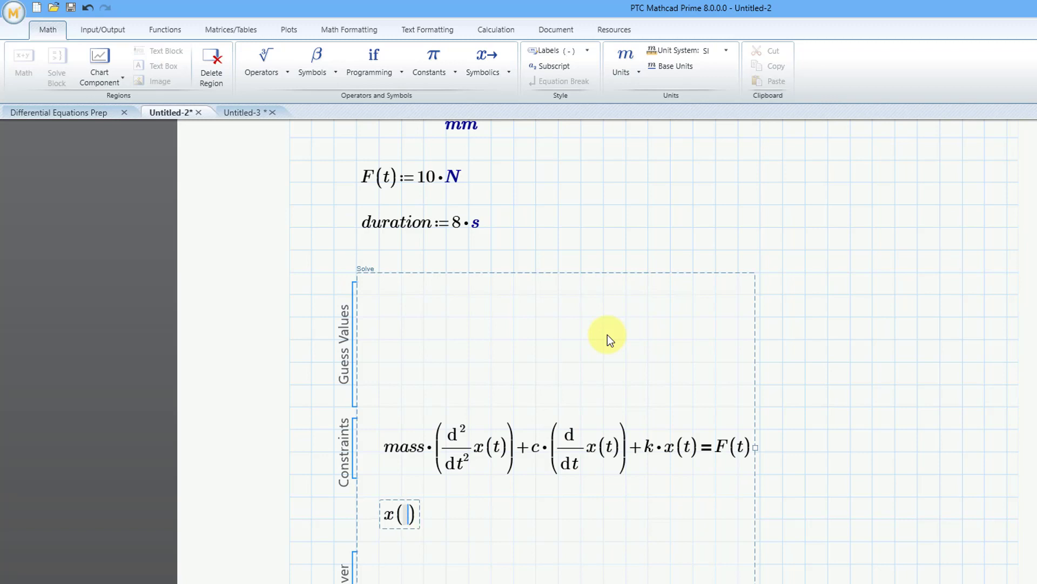
type("0")
type("*s")
key("Right")
key("Right")
type("=")
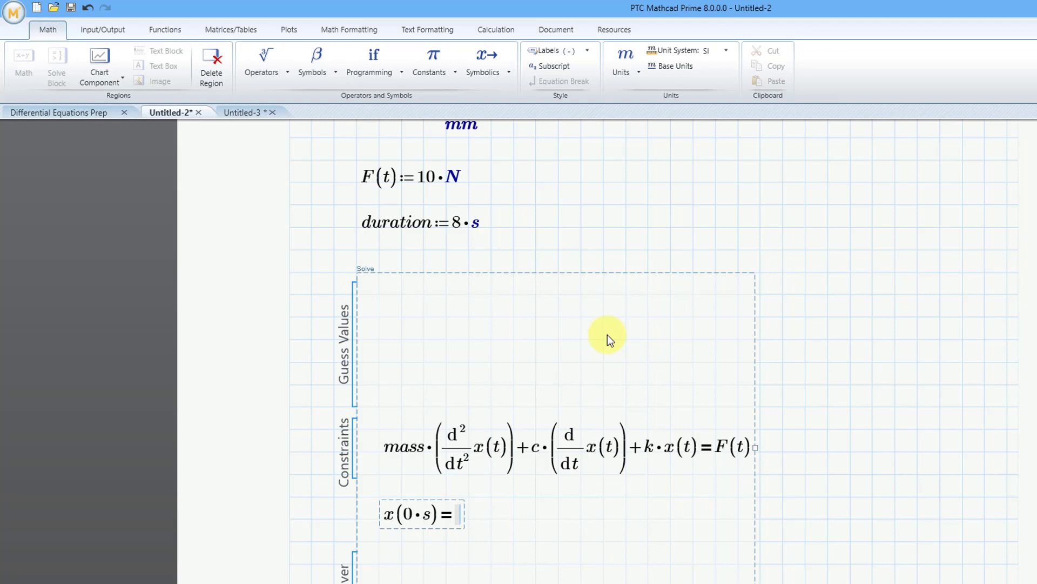
type("0")
type("*mm")
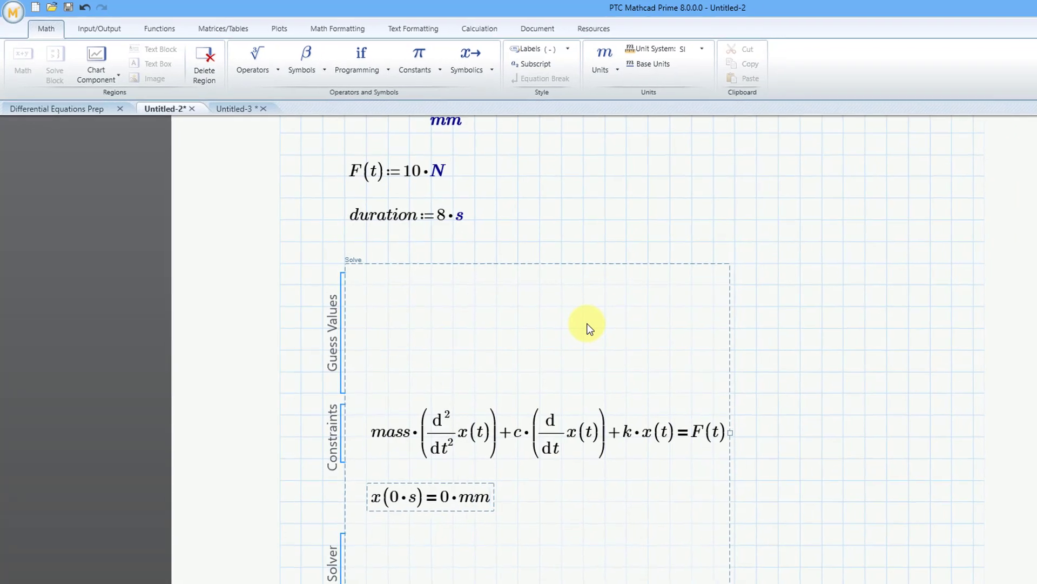
key("Return")
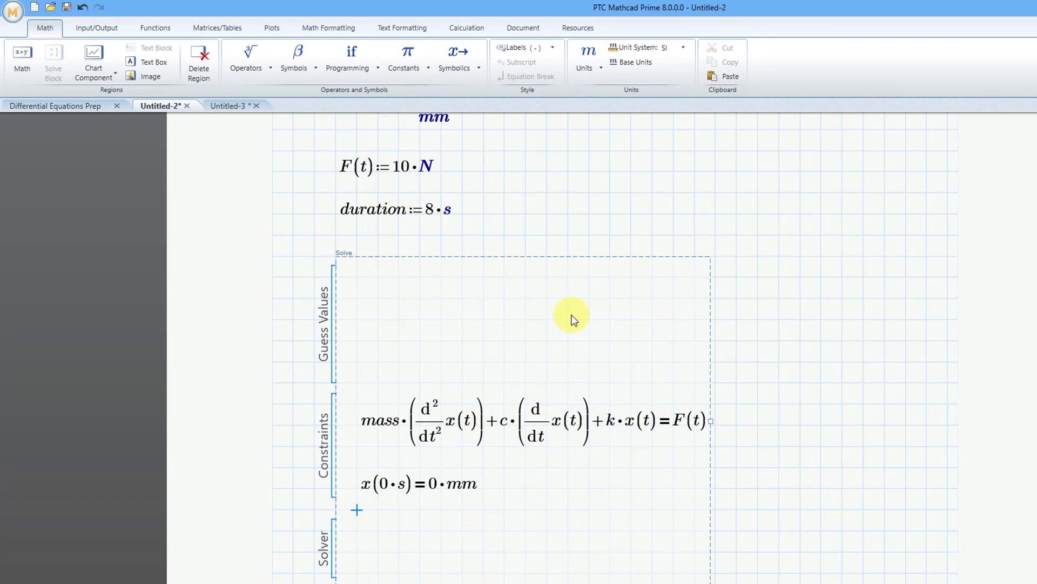
- Begin the second initial condition as x′(0·s) using the prime operator
type("x")
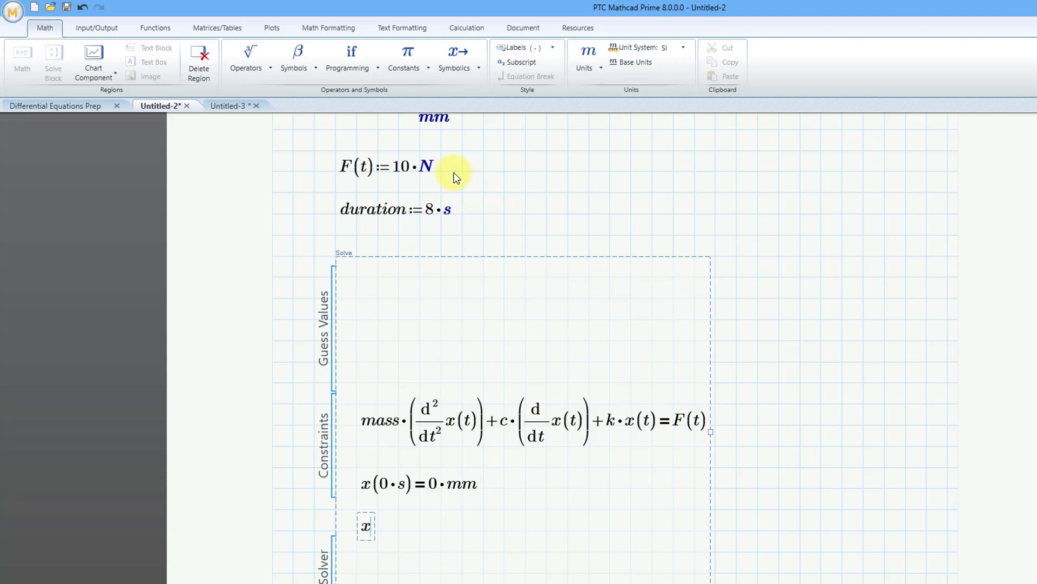
left_click(261, 70)
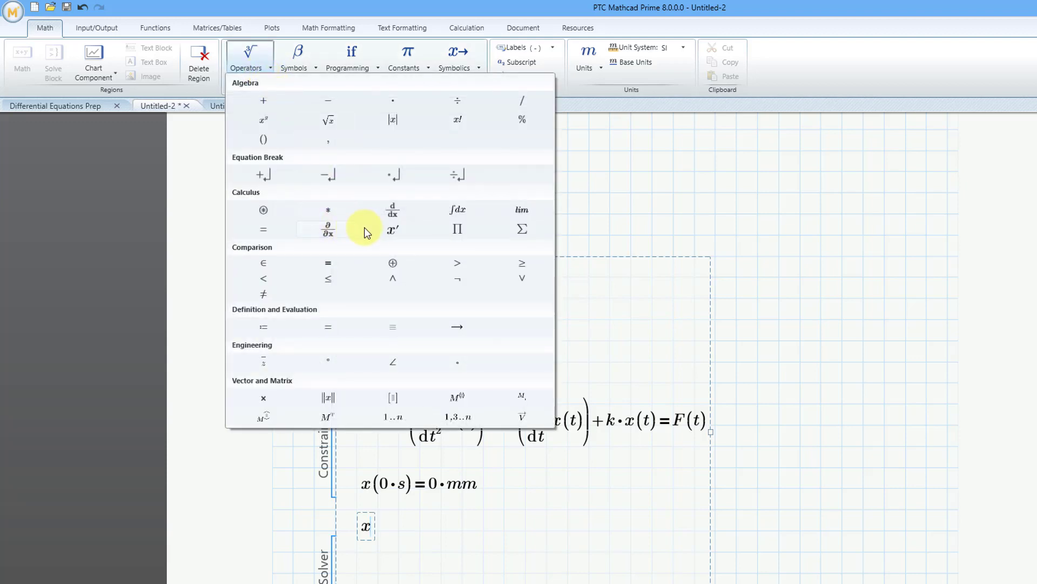
left_click(394, 229)
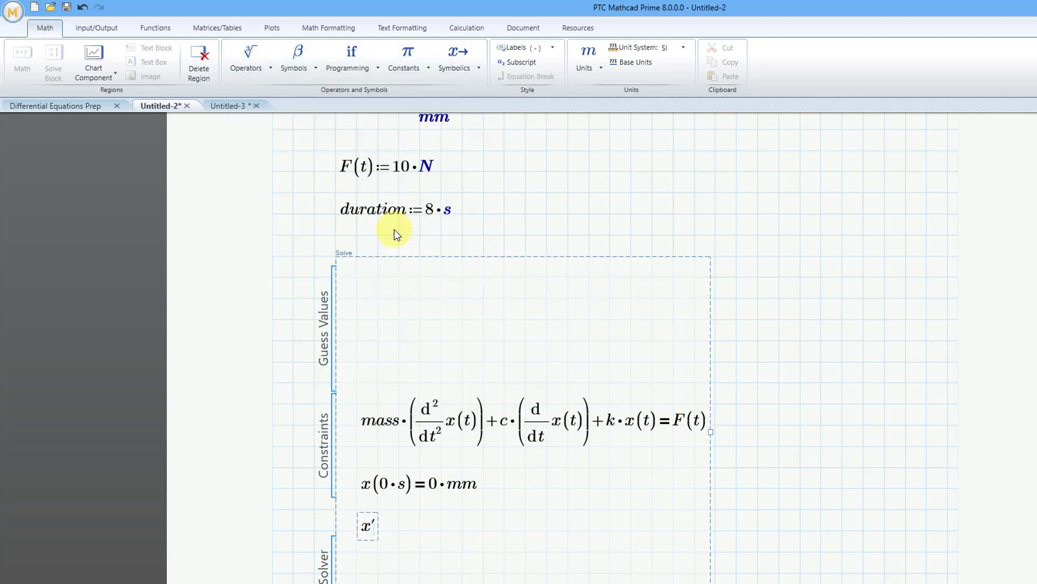
type("(")
type("0*s")
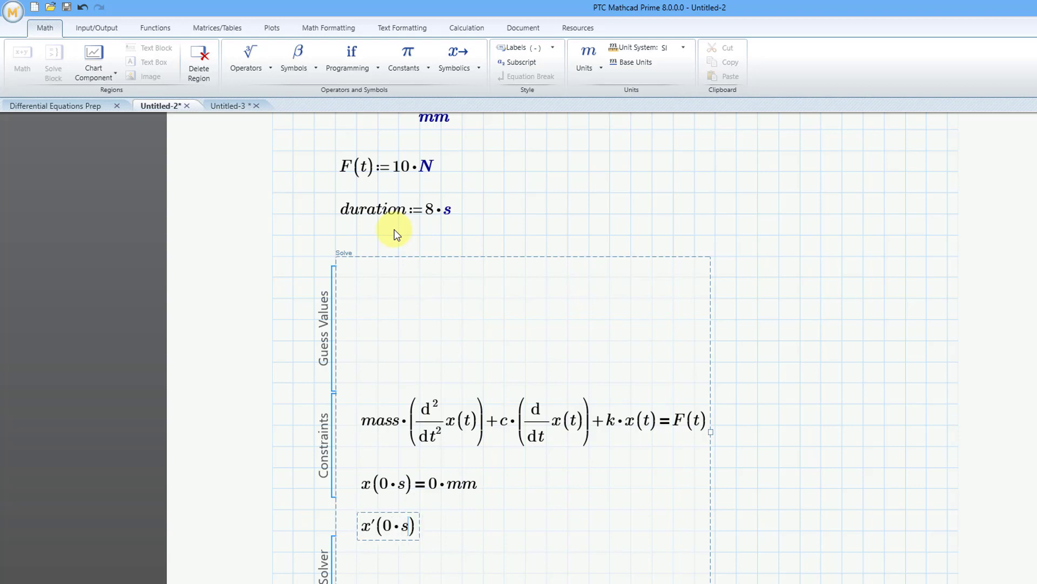
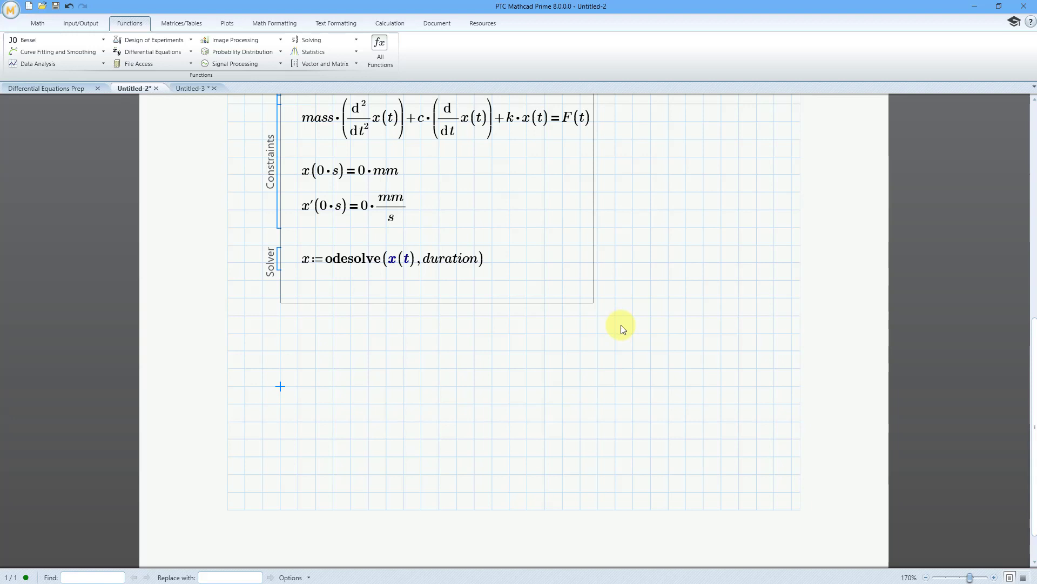
- Evaluate x(5·s) below the solve block in millimetres, giving 213.204 mm
type("x")
type("(")
type("5")
type("*s")
type("=0.213·")
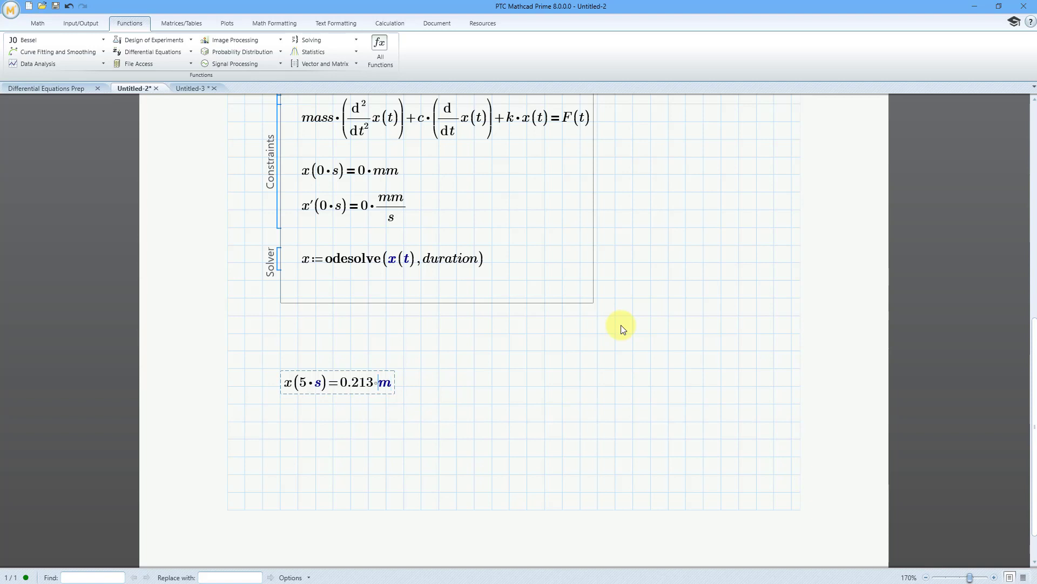
type("m")
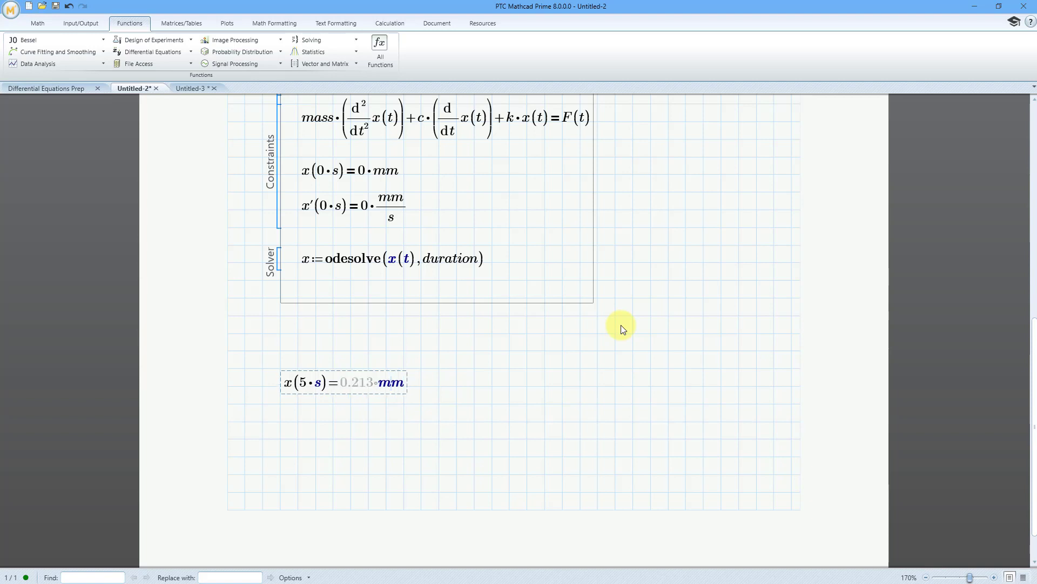
left_click(561, 391)
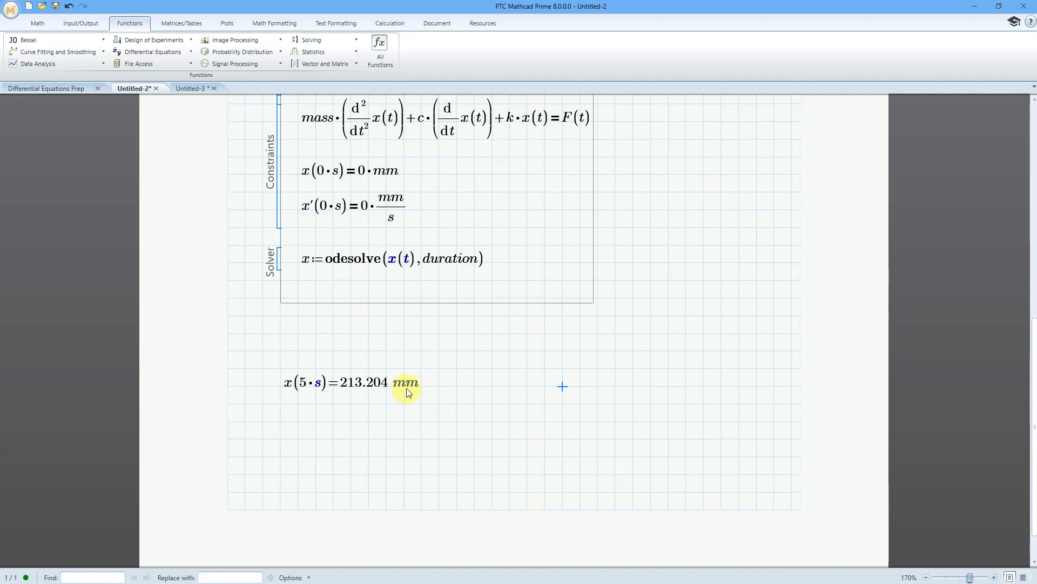
scroll(332, 507, "down", 6)
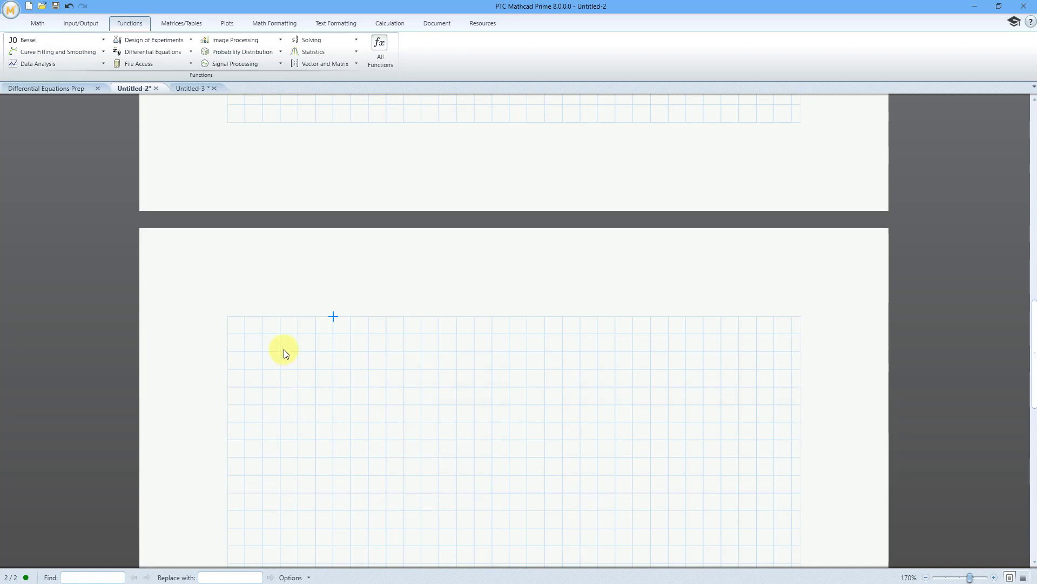
- Define the range variable range := 0·s, 1·s..duration on page 2
left_click(278, 353)
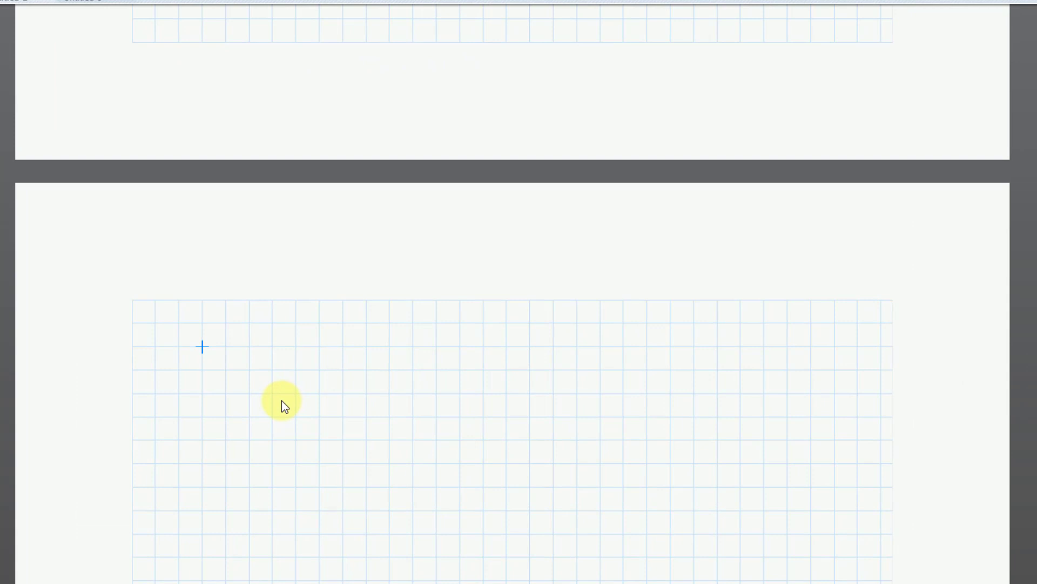
type("range")
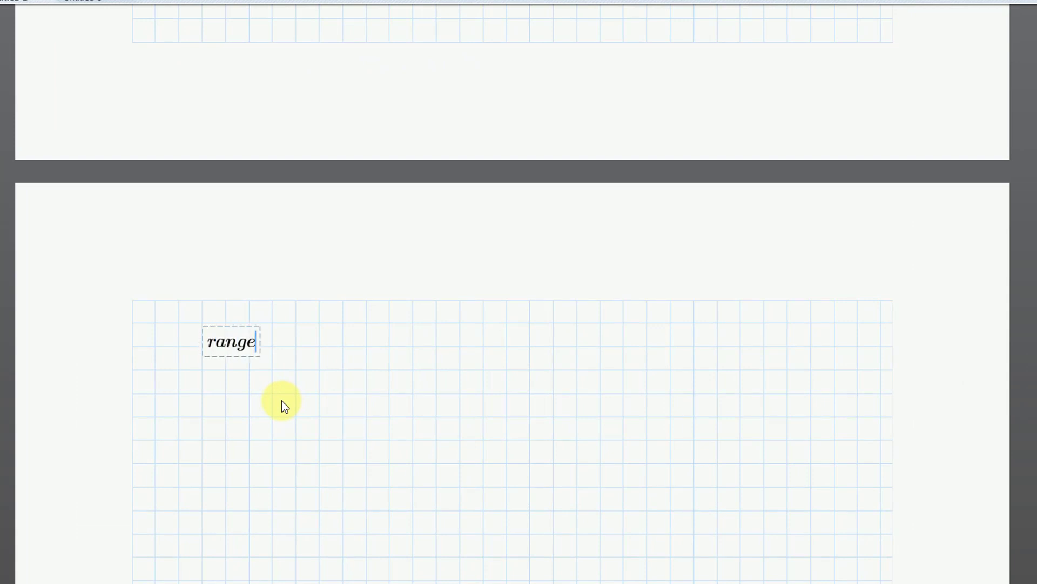
type(":=")
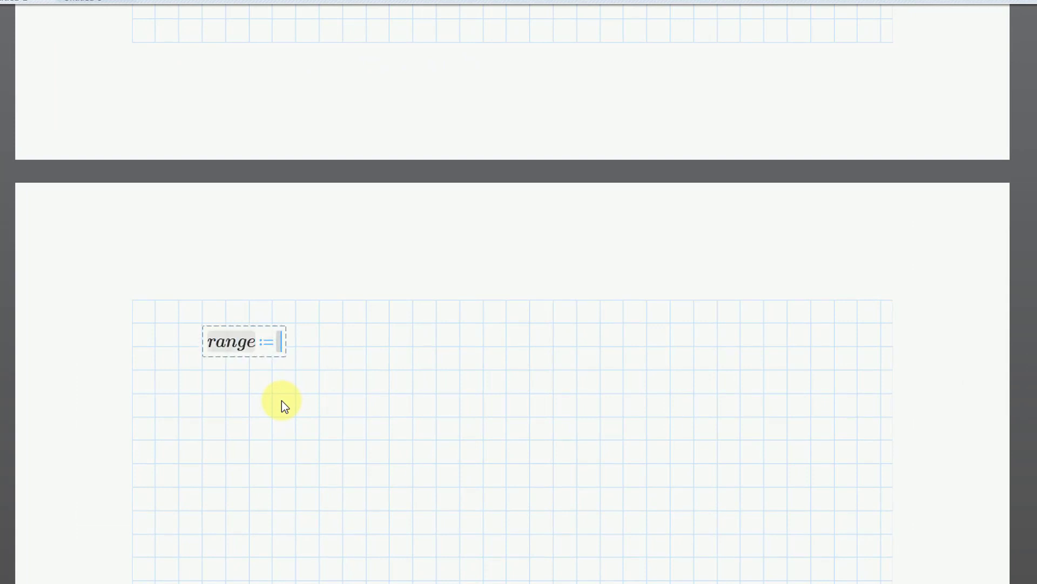
type("0")
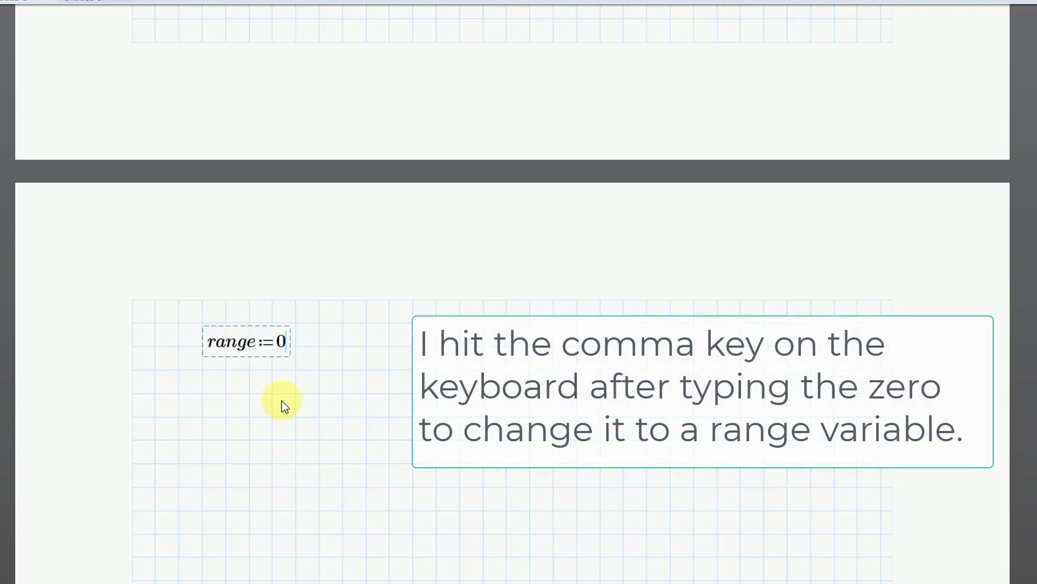
type(", ..")
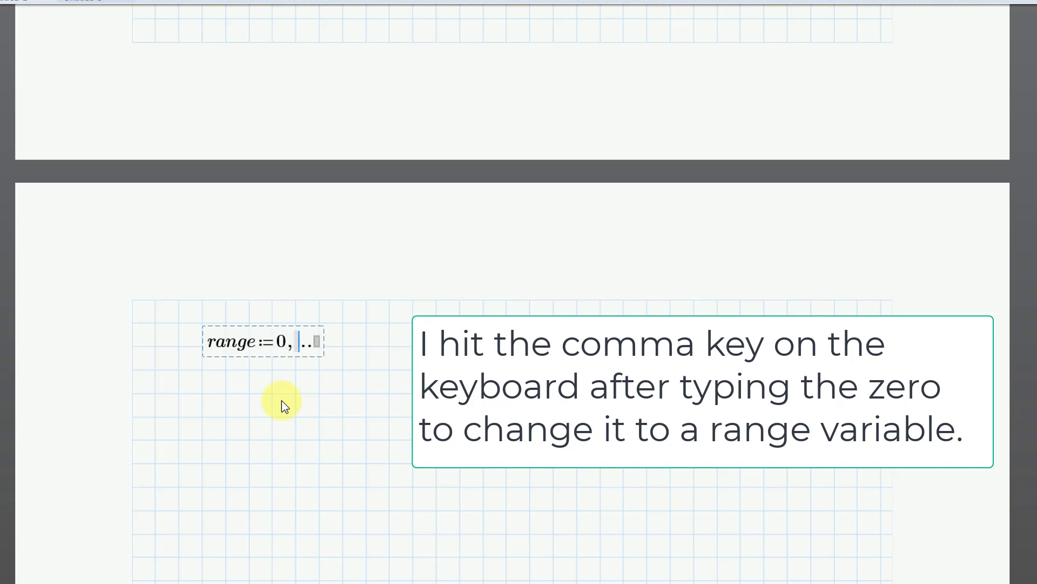
type("1*s")
left_click(285, 342)
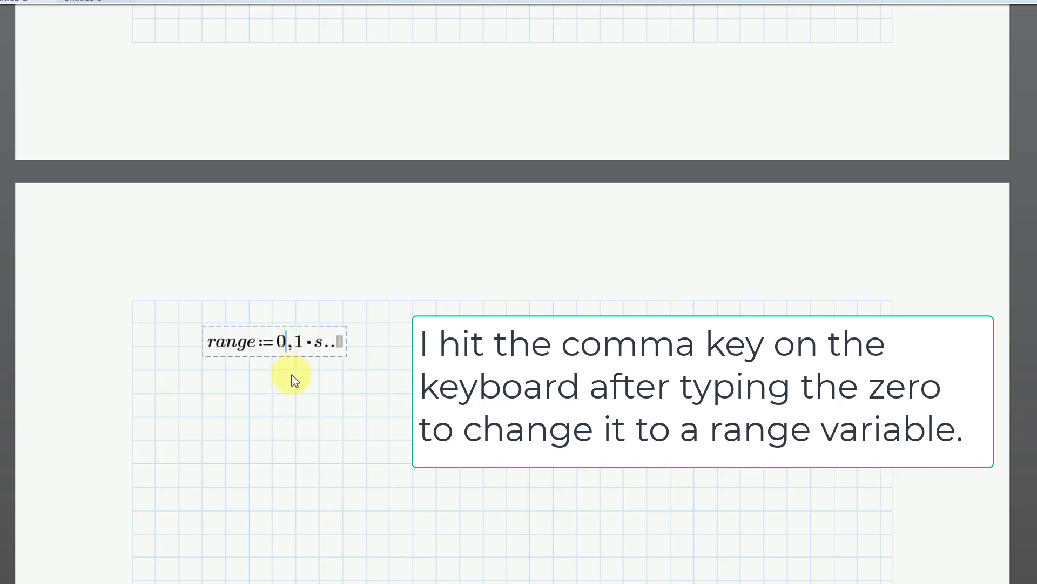
type("*")
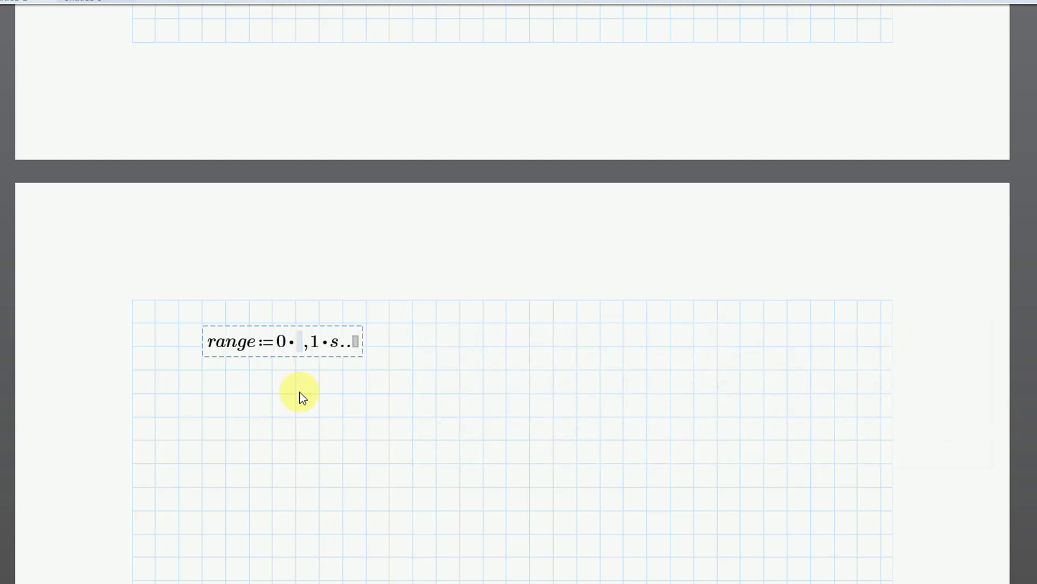
type("s")
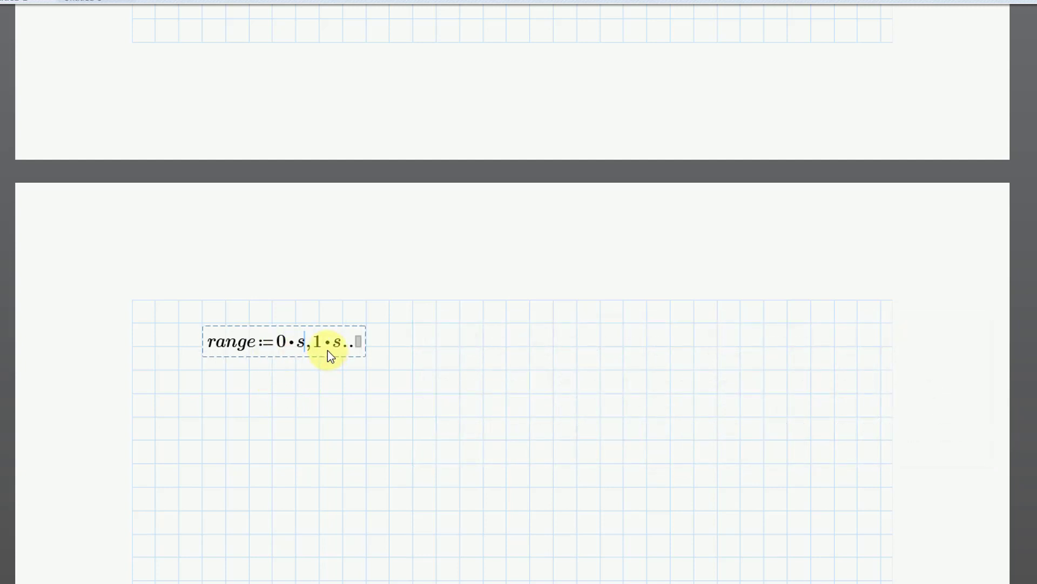
left_click(359, 339)
type("duratio")
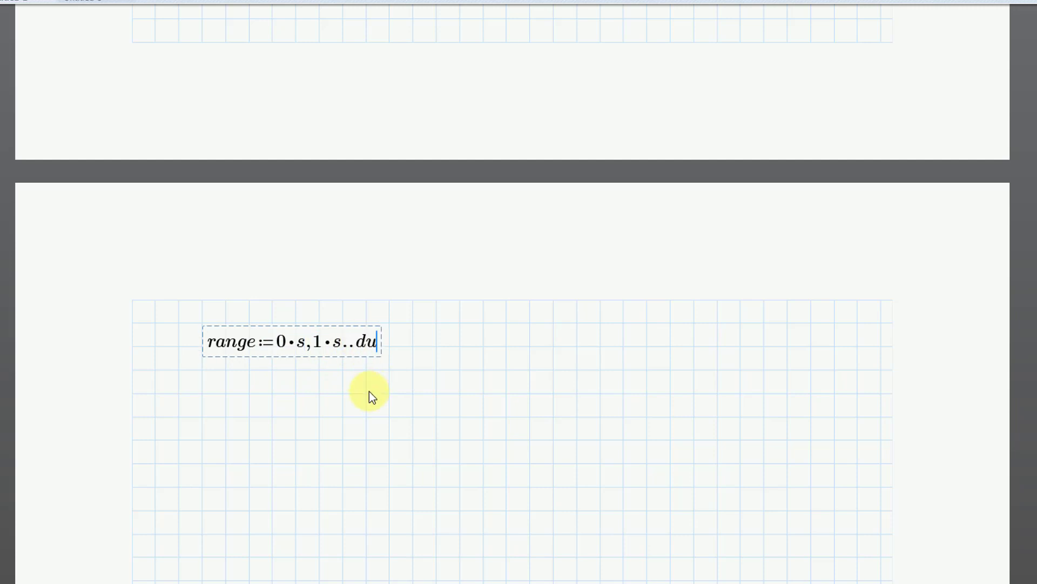
type("n")
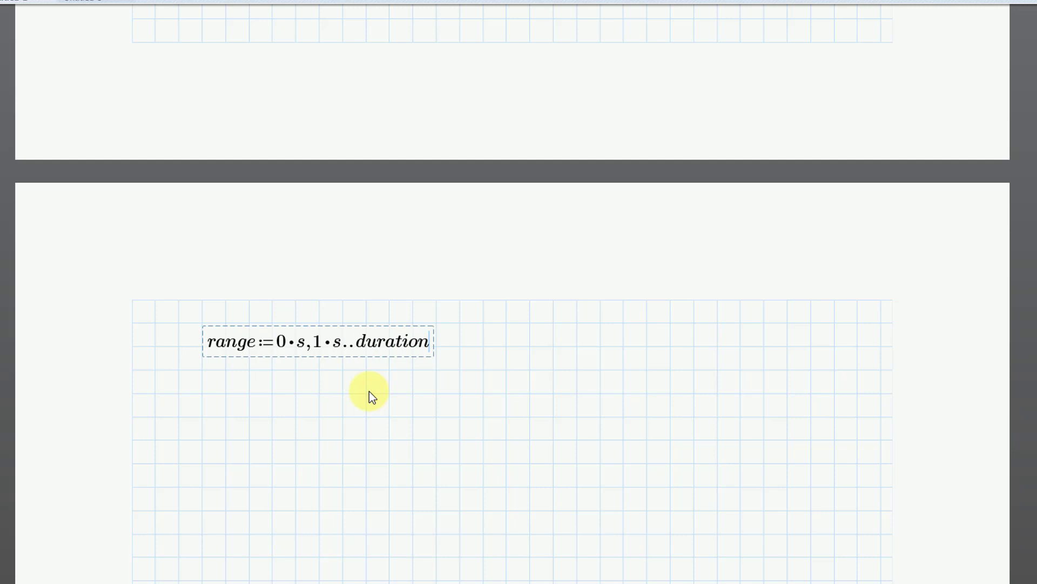
left_click(336, 426)
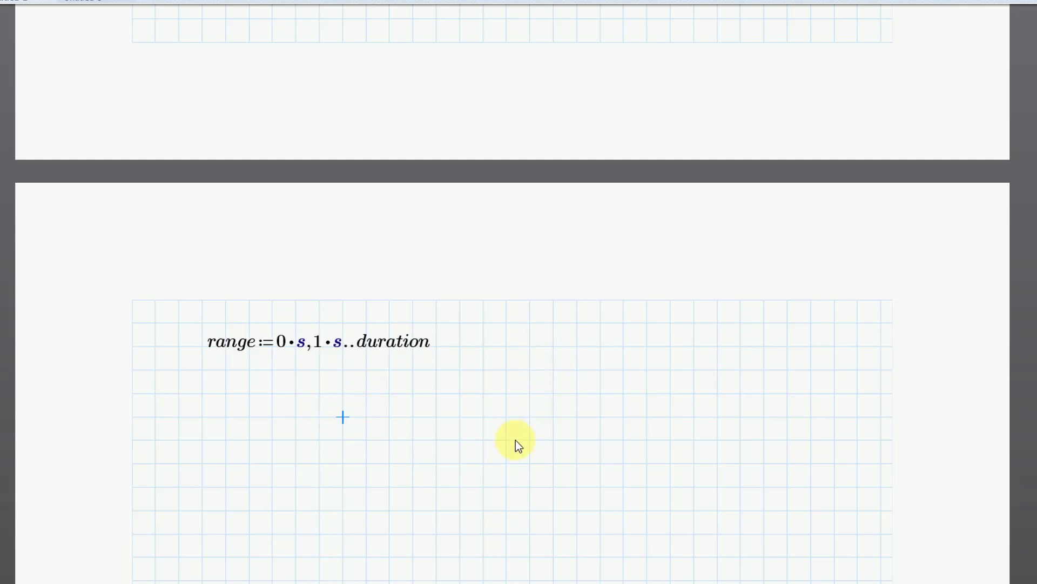
- Evaluate x(range) in mm beside the range, listing positions from 0 to 196.415
left_click(531, 465)
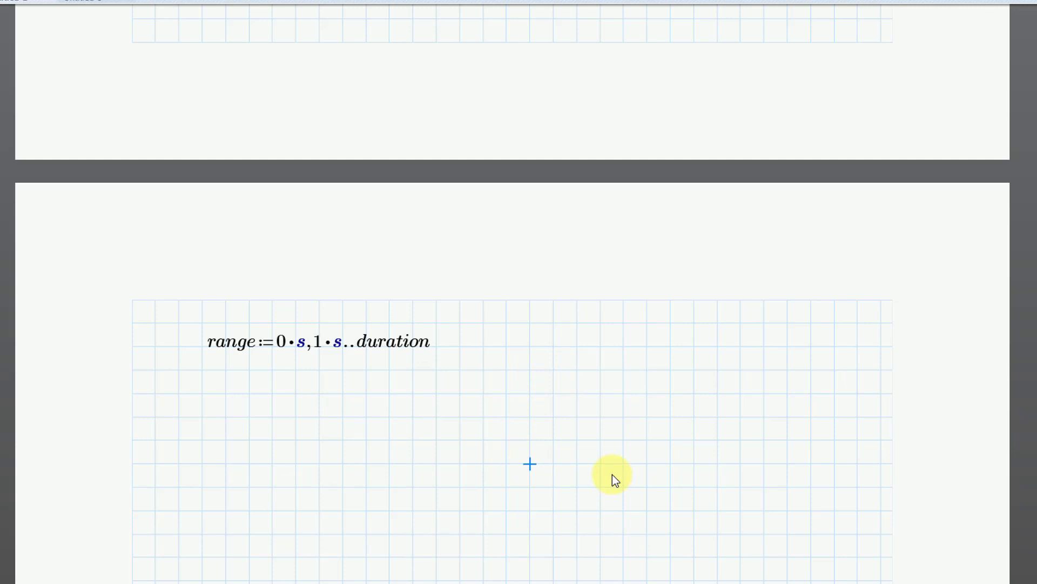
type("x(ra")
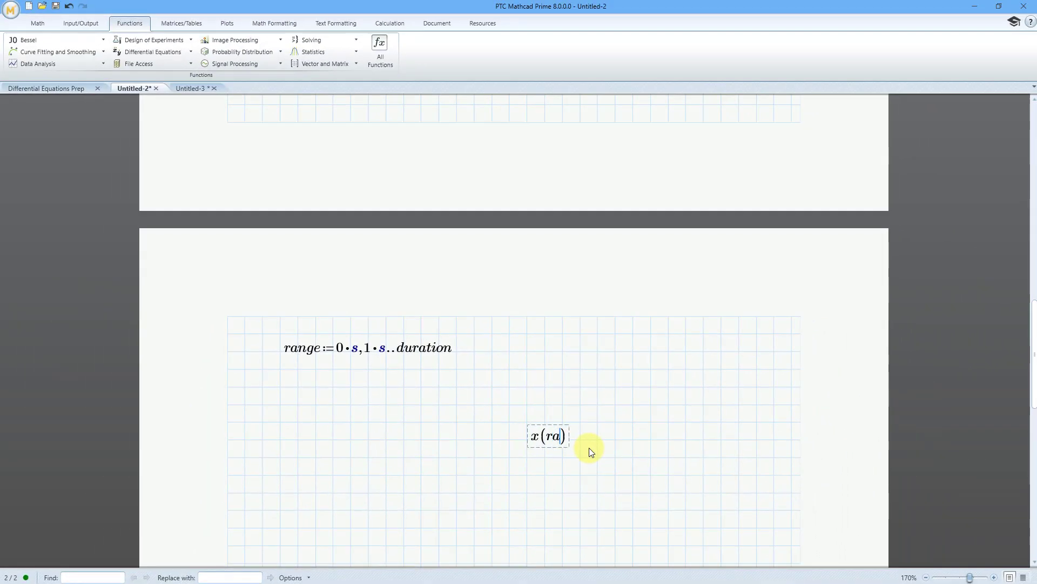
type("nge)")
type(":")
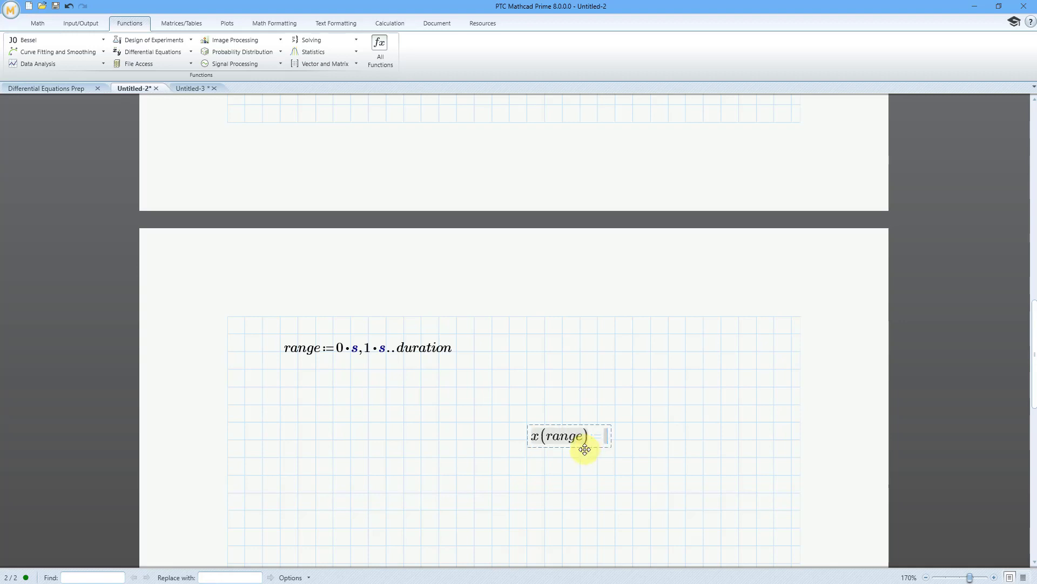
key("BackSpace")
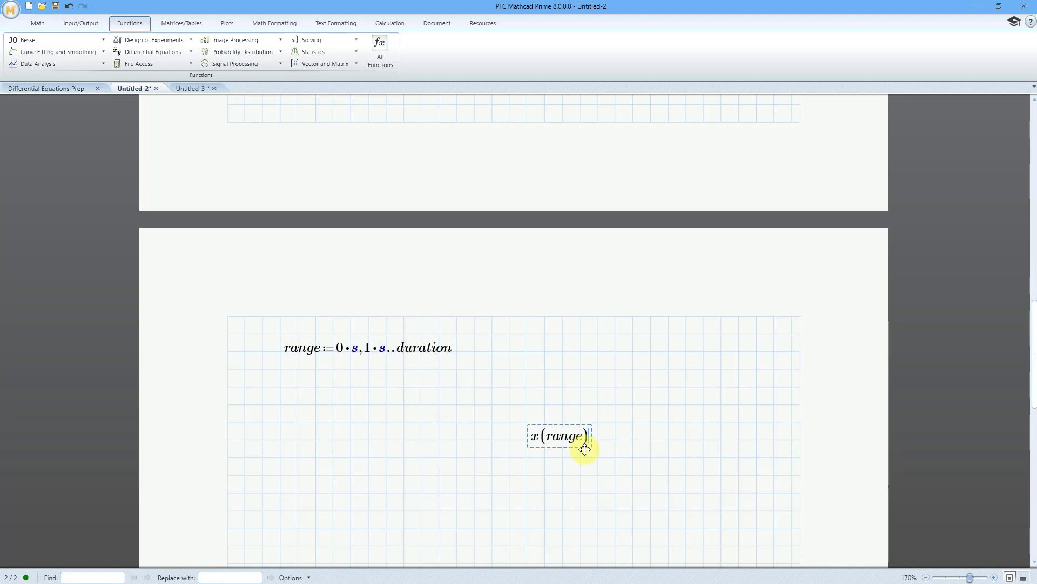
type("=0.227·")
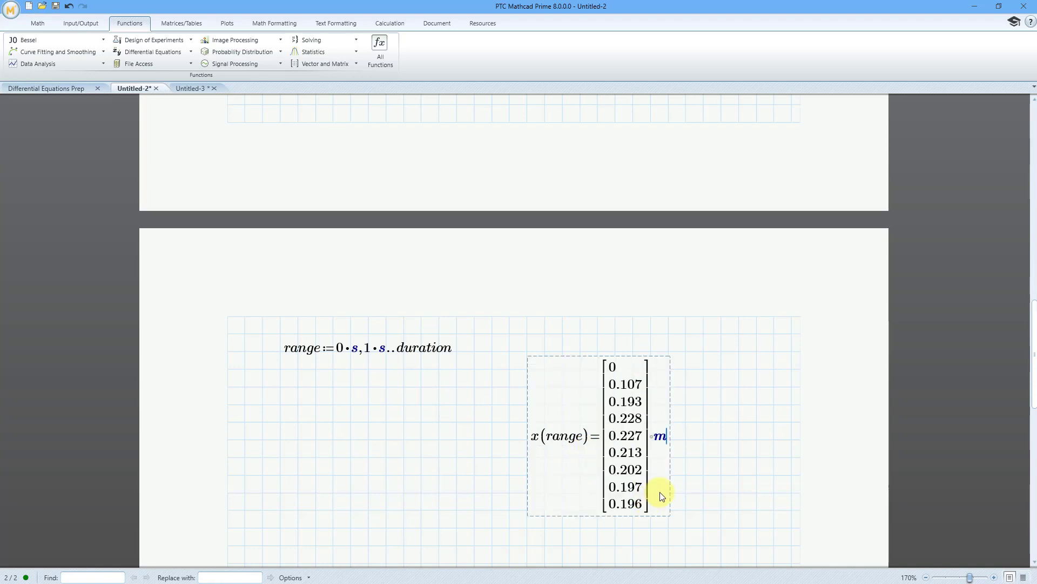
type("m")
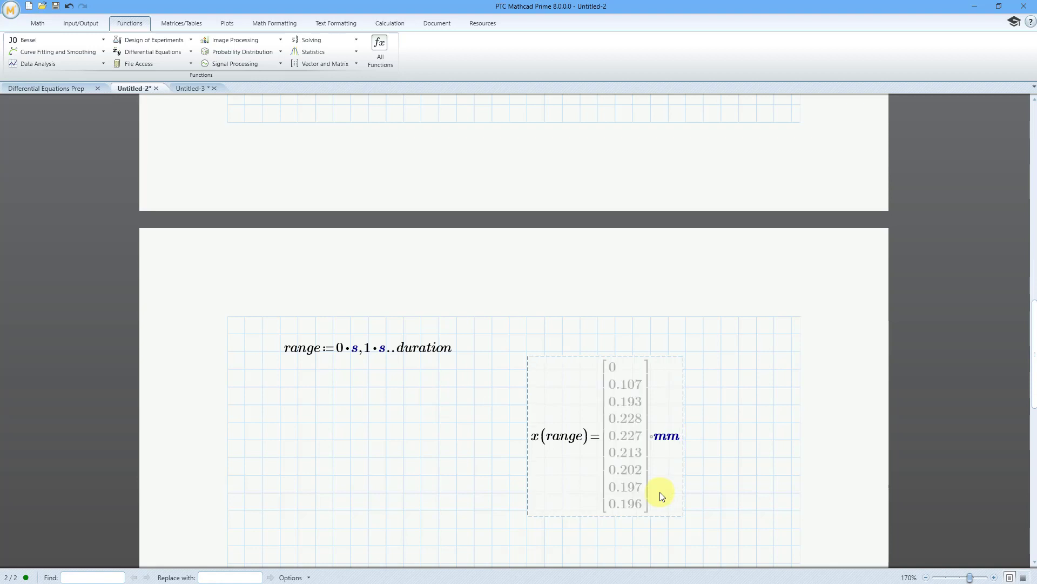
left_click(734, 438)
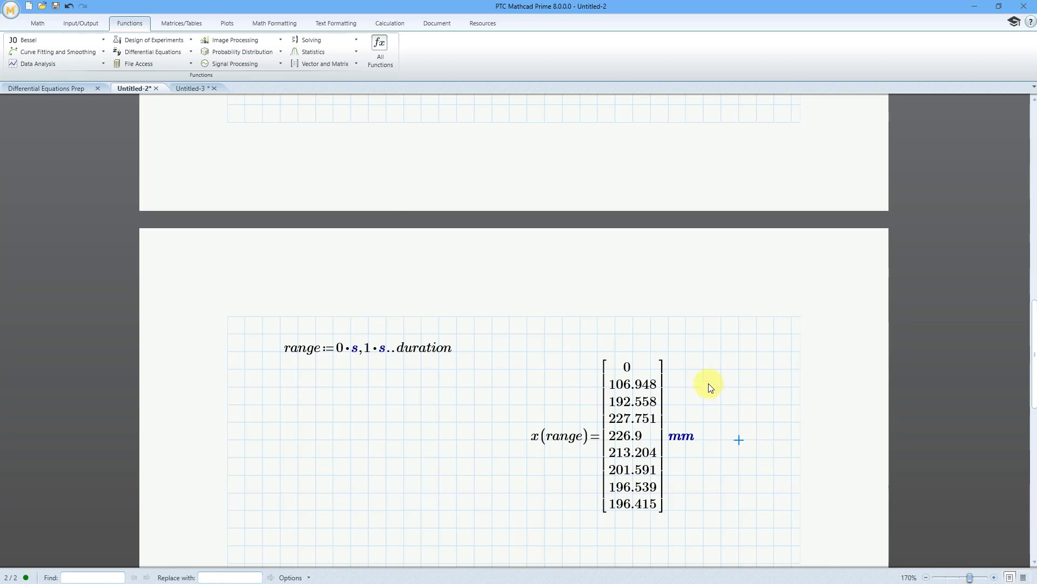
scroll(656, 370, "down", 3)
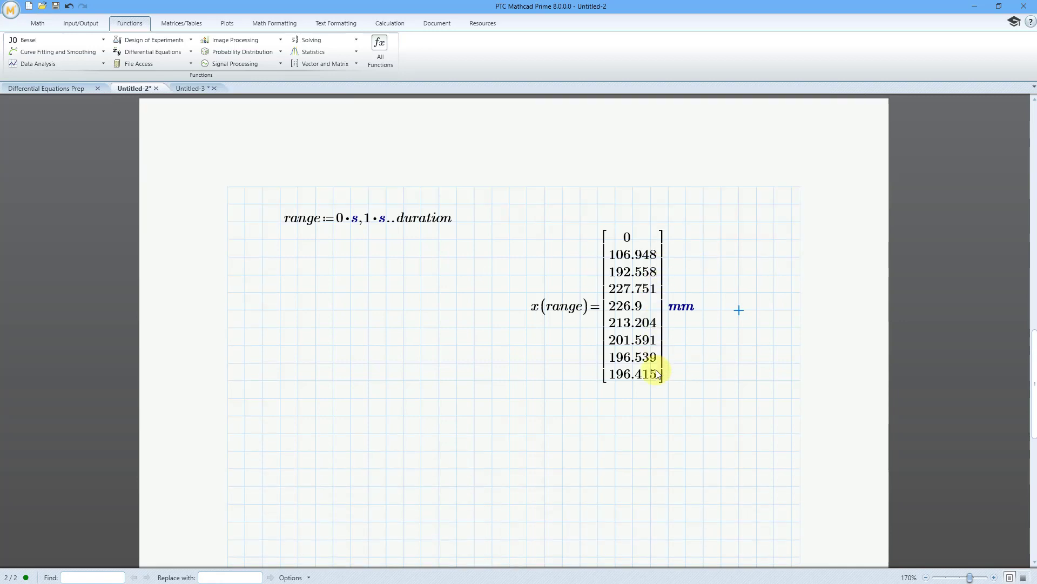
scroll(656, 370, "down", 2)
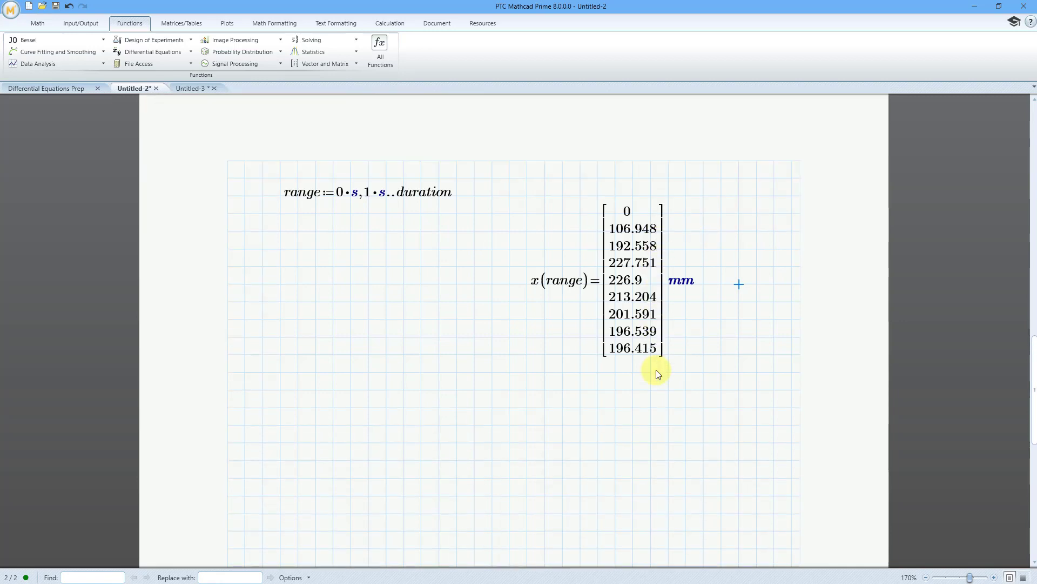
- Change the range step to 0.01·s so x(range) lists finely spaced positions
left_click(246, 393)
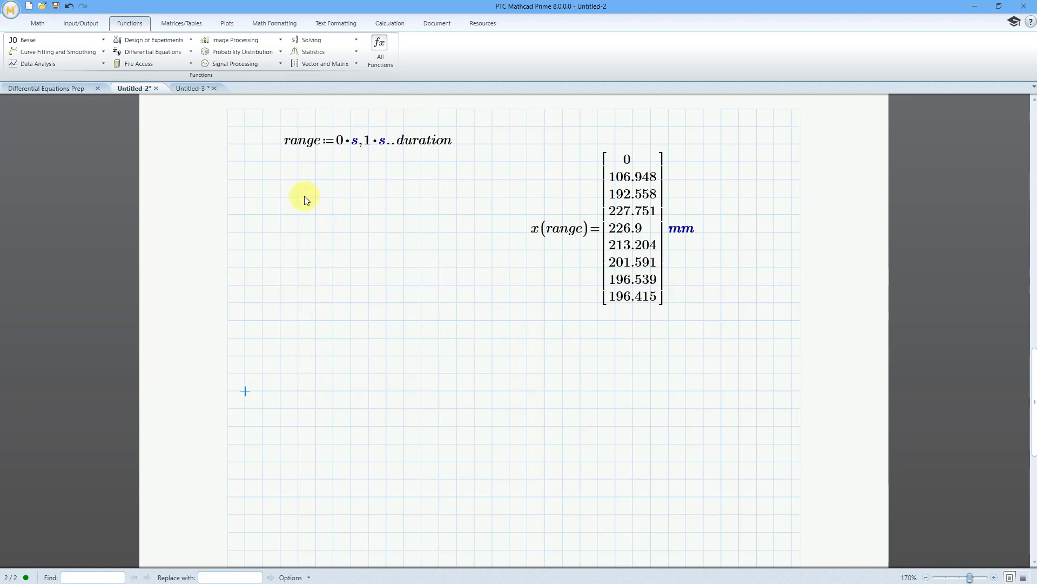
left_click(367, 145)
type("0.0")
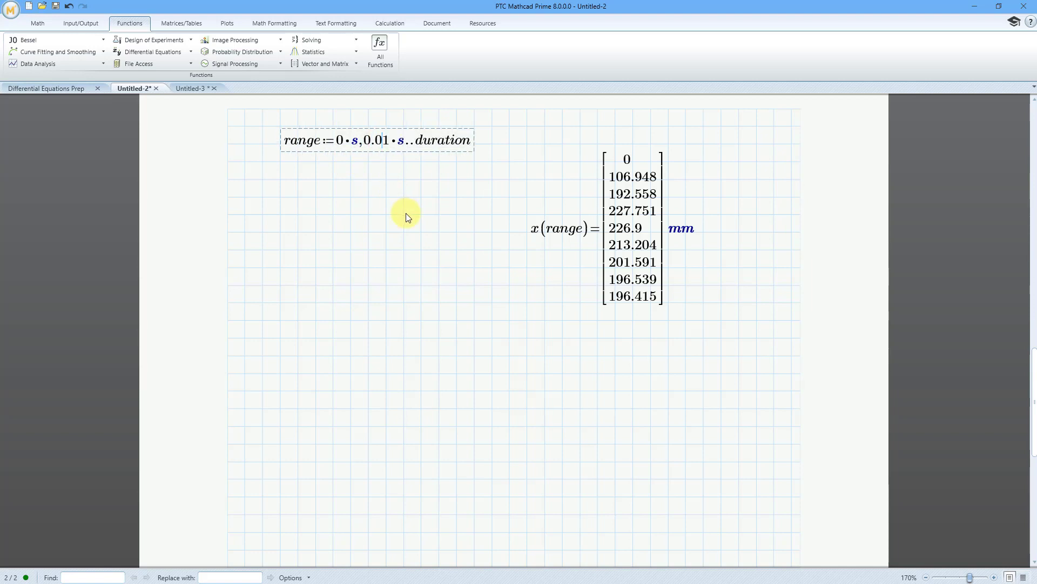
left_click(281, 393)
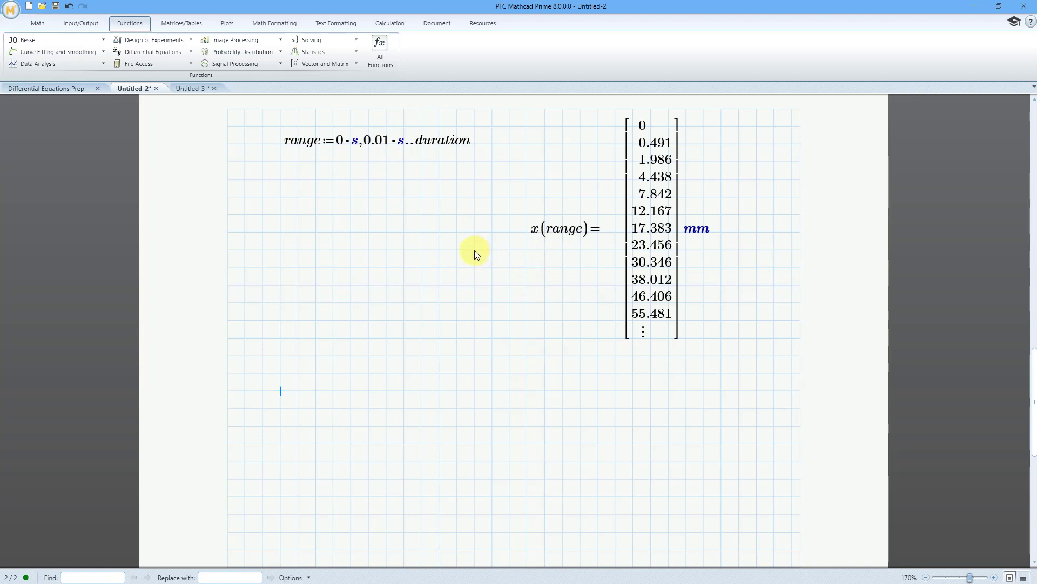
- Insert a chart component and define its x-axis input as X := range
left_click(44, 24)
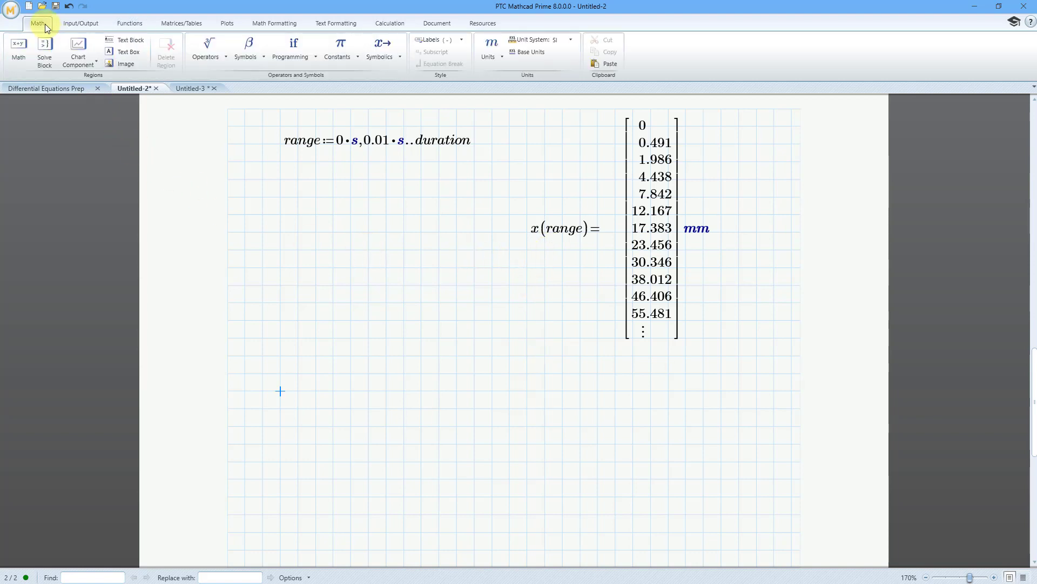
left_click(80, 62)
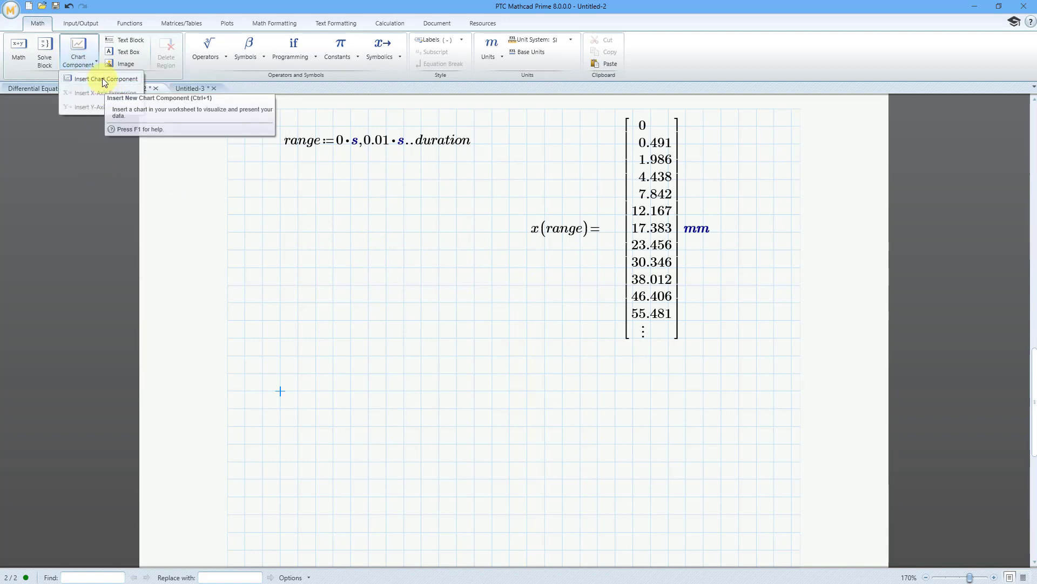
left_click(104, 81)
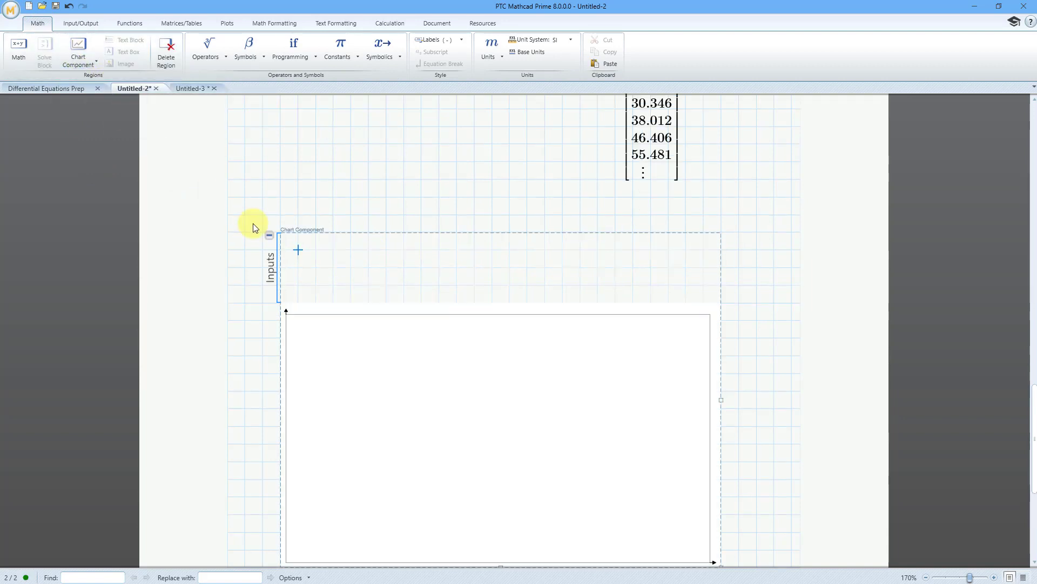
right_click(299, 270)
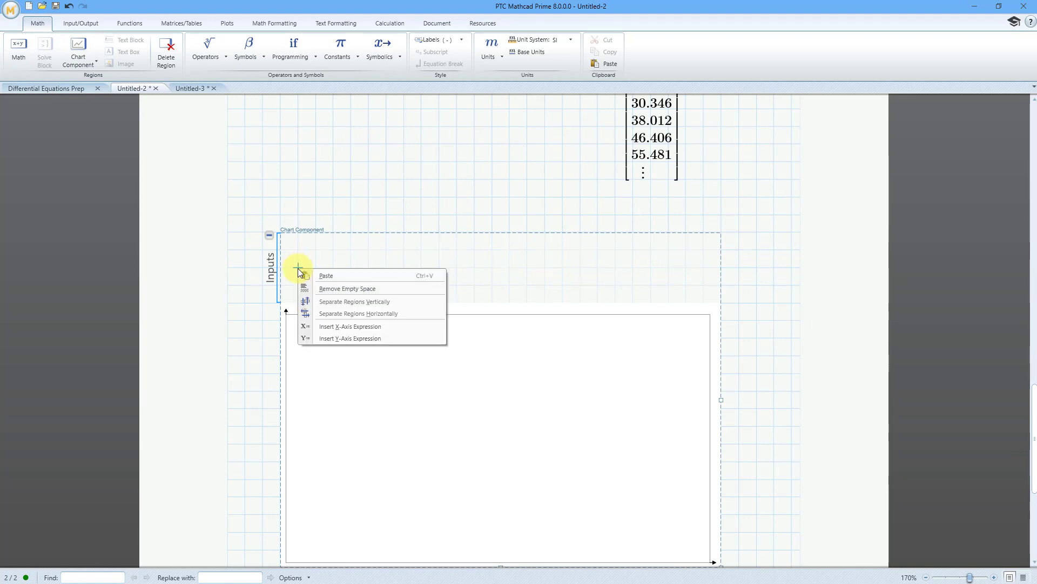
left_click(360, 329)
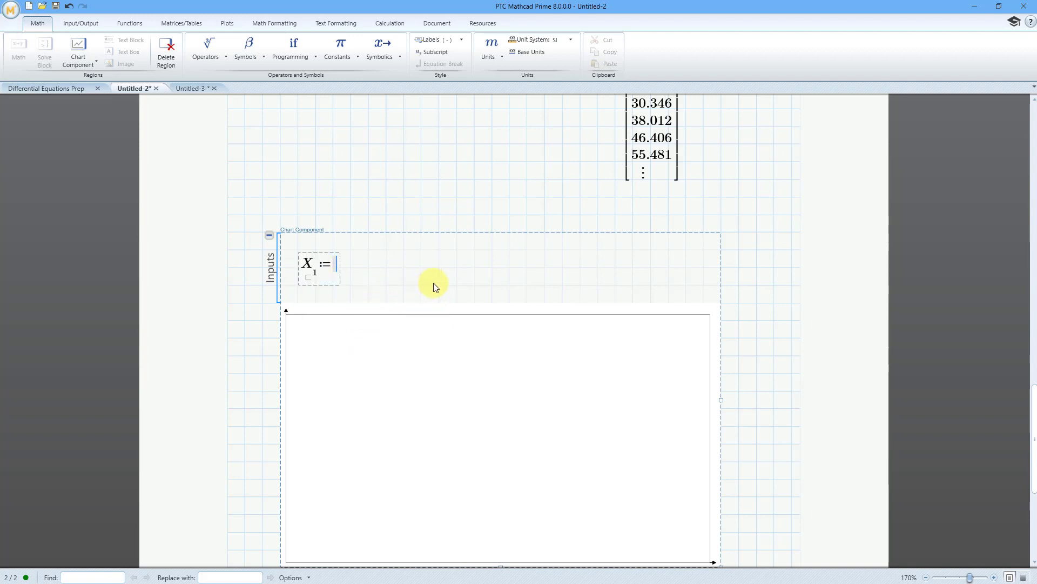
type("range")
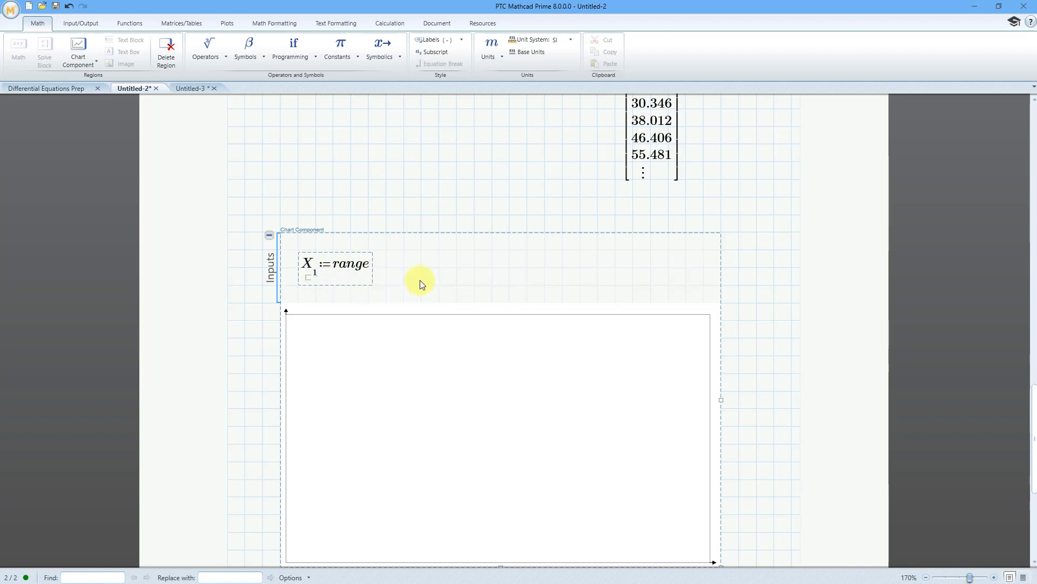
key("BackSpace")
key("BackSpace")
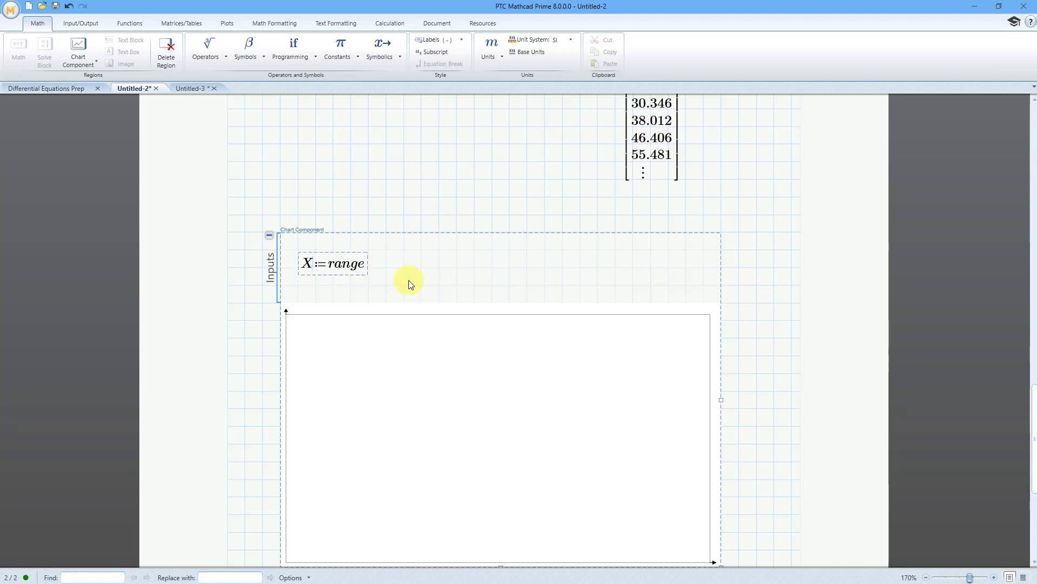
- Add the chart's Y1 input as x(range)/mm to plot position in millimetres
left_click(423, 268)
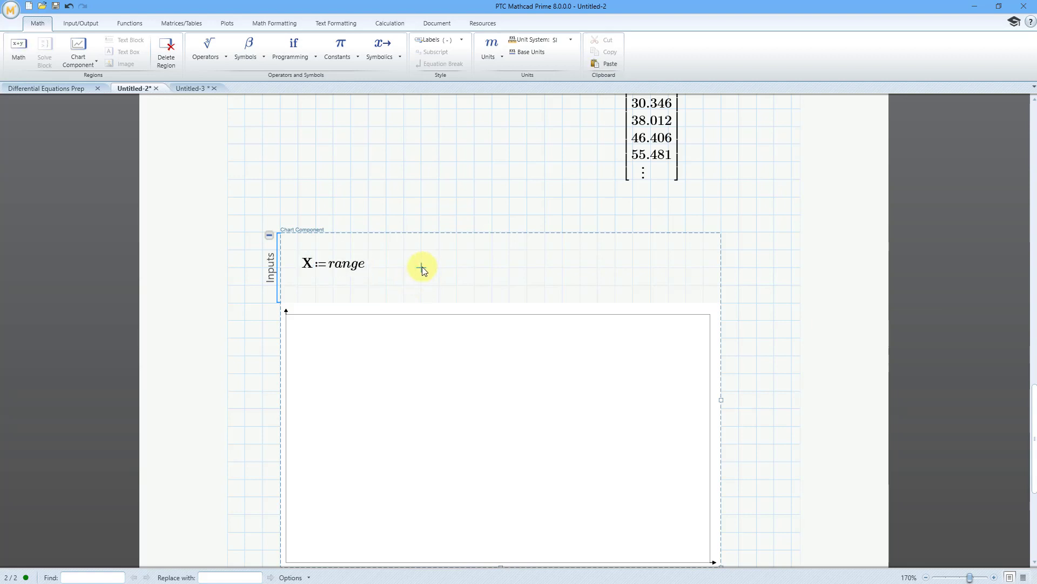
right_click(423, 268)
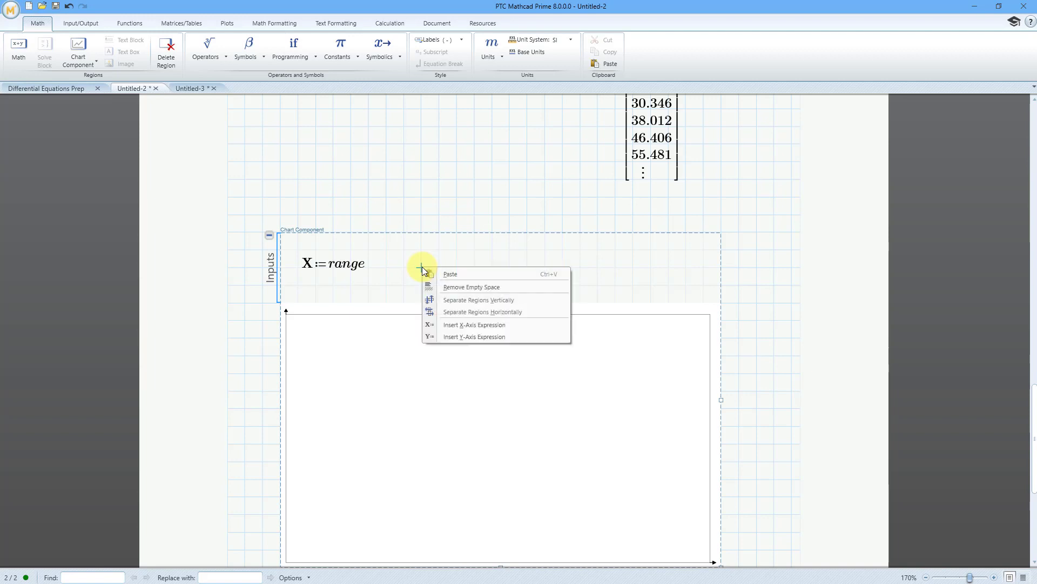
left_click(462, 337)
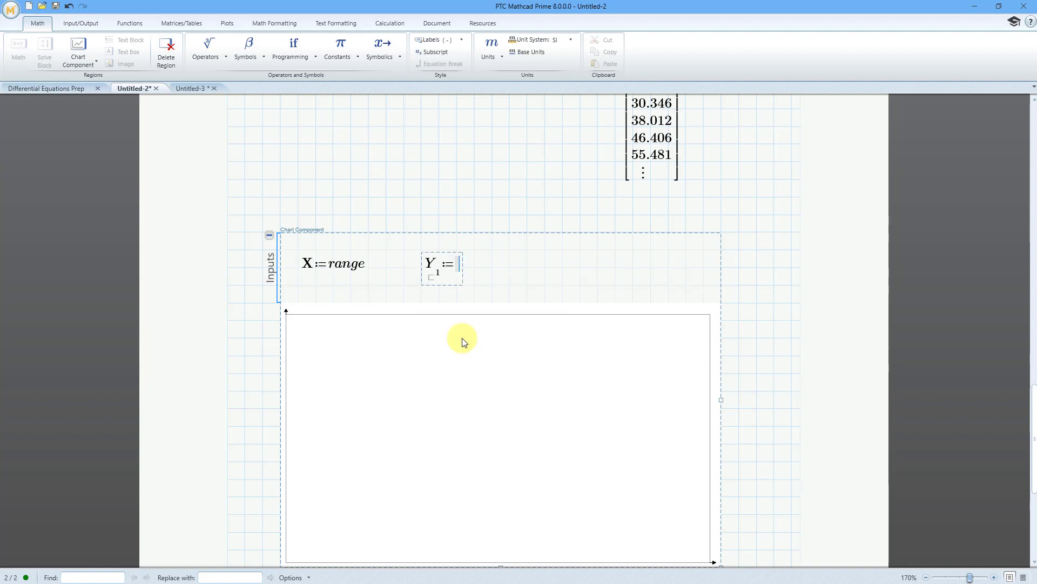
type("x(range")
left_click(578, 268)
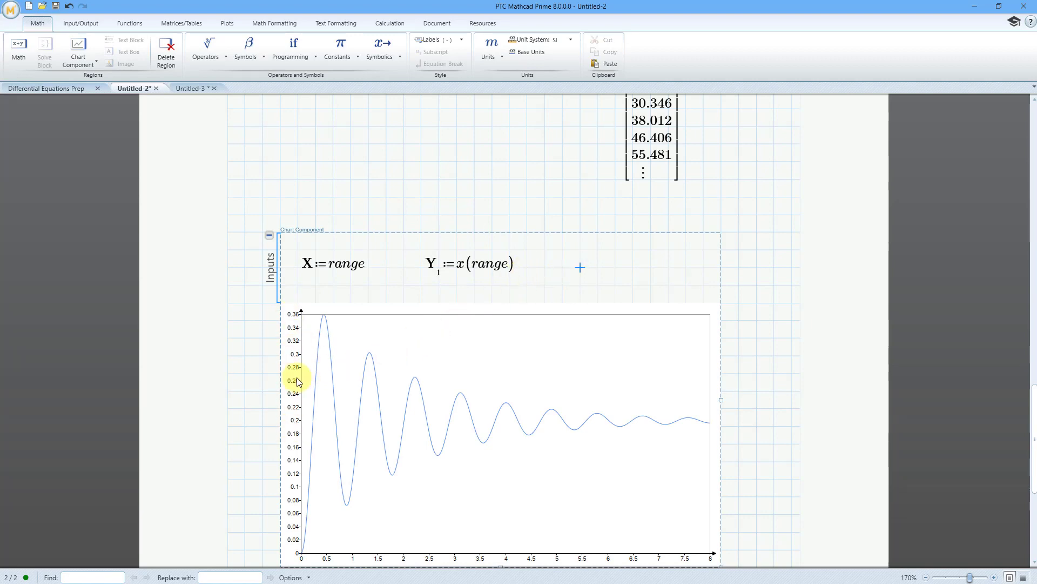
left_click(514, 268)
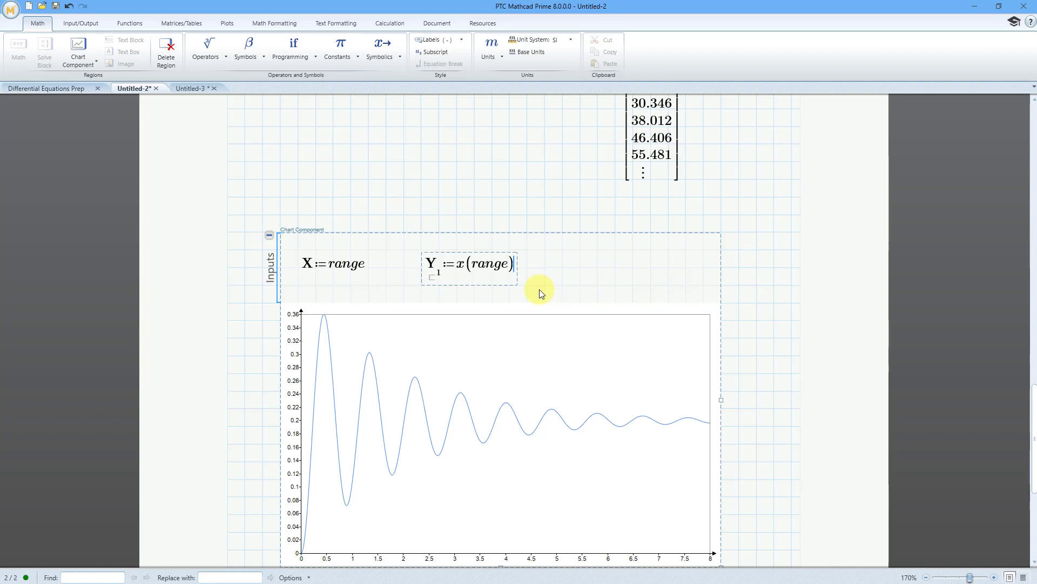
type("/")
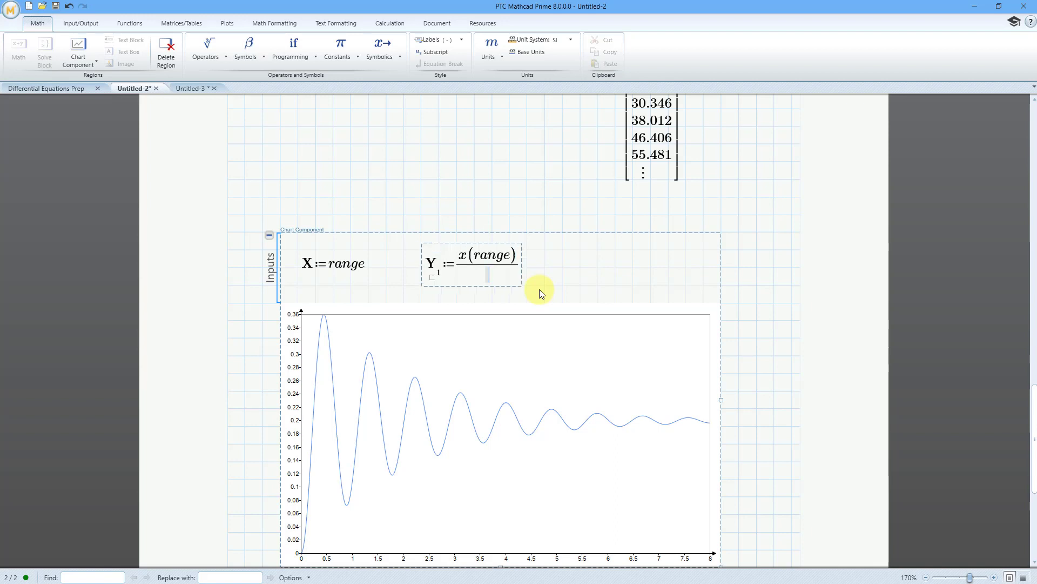
type("mm")
left_click(581, 268)
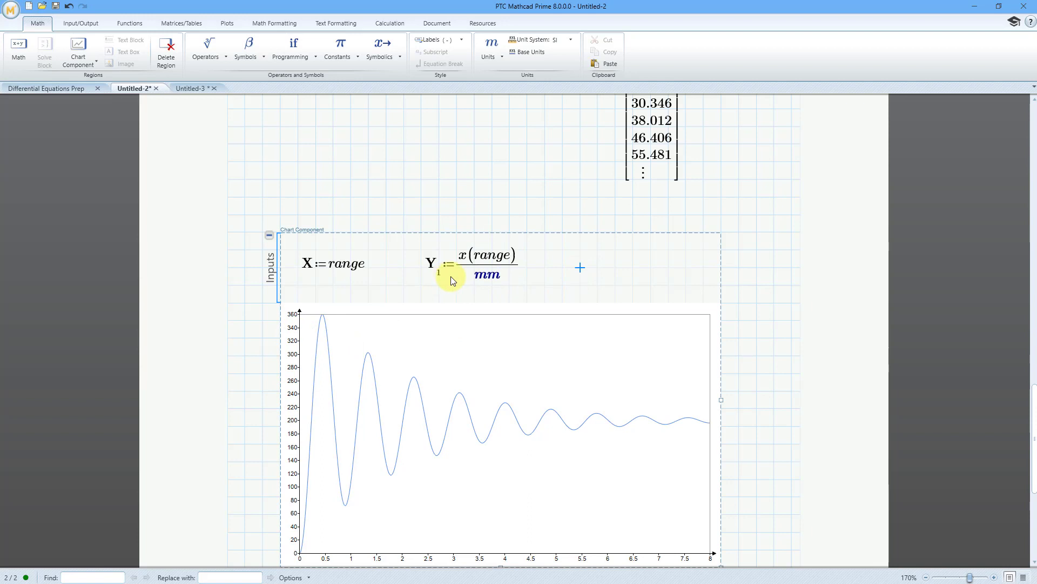
- Add a second chart input Y2 := x′(range)/(mm/s) to plot velocity
right_click(582, 269)
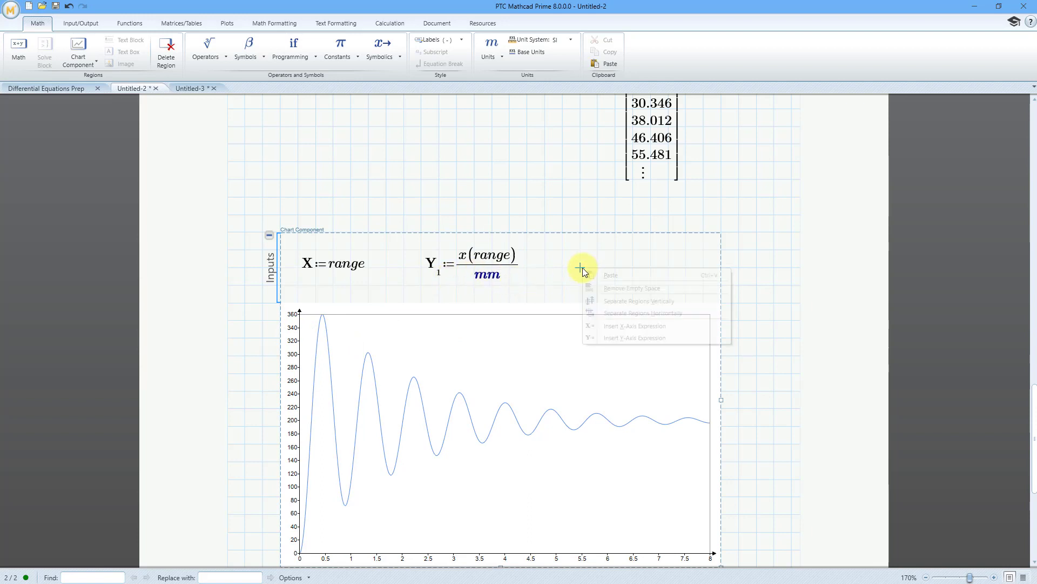
left_click(629, 337)
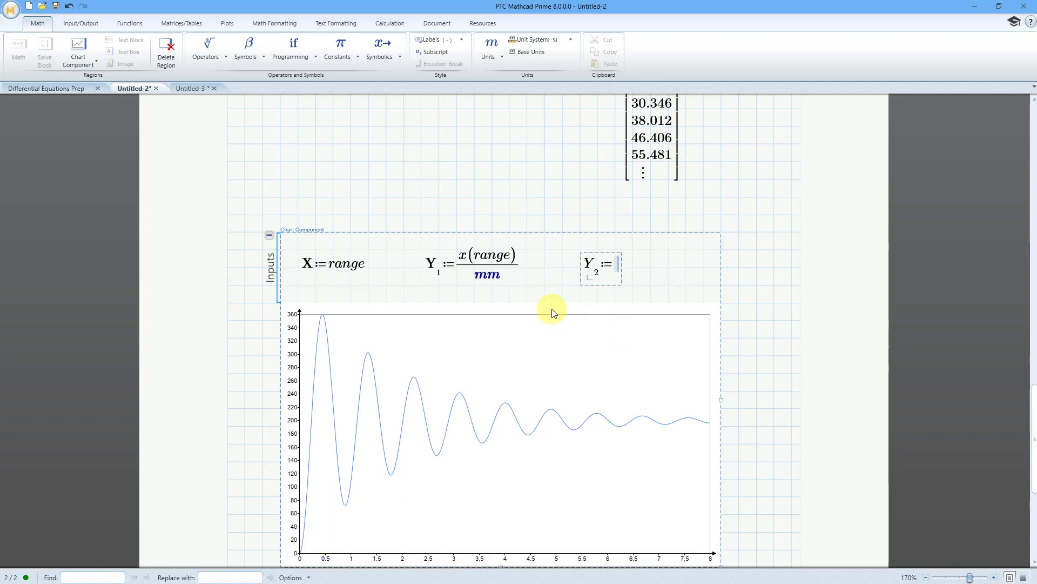
type("x")
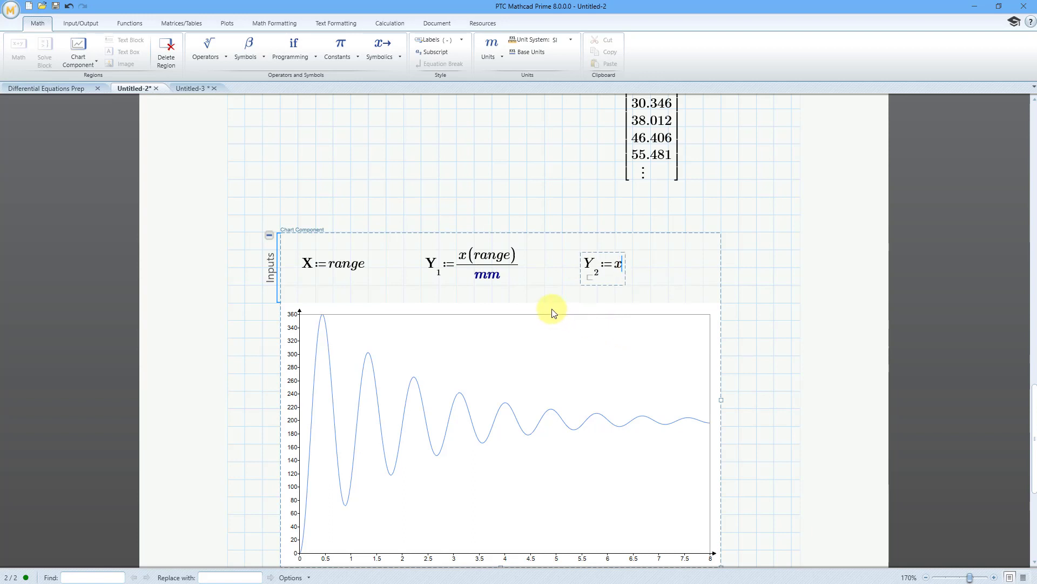
left_click(208, 47)
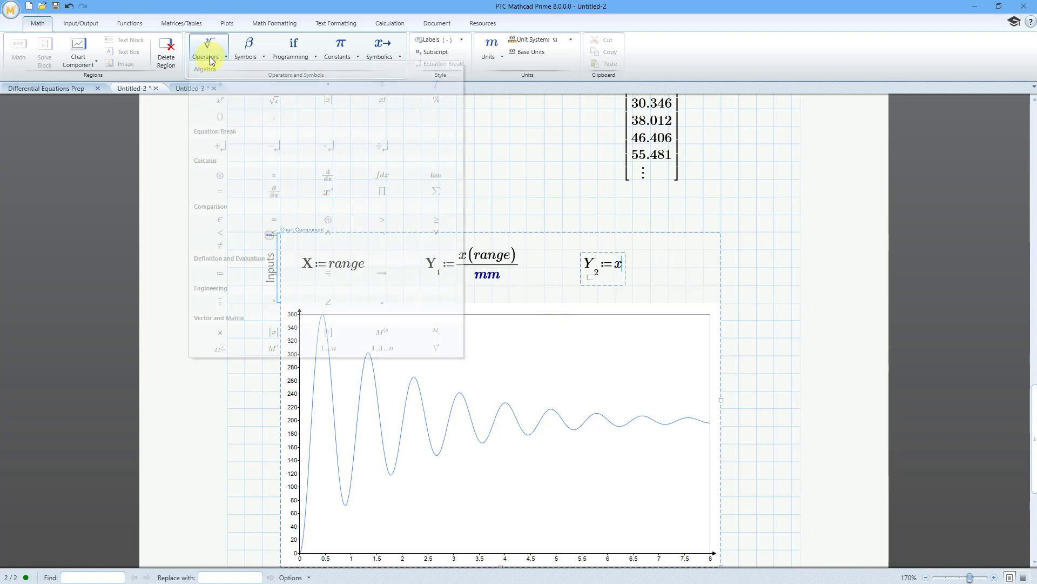
left_click(331, 193)
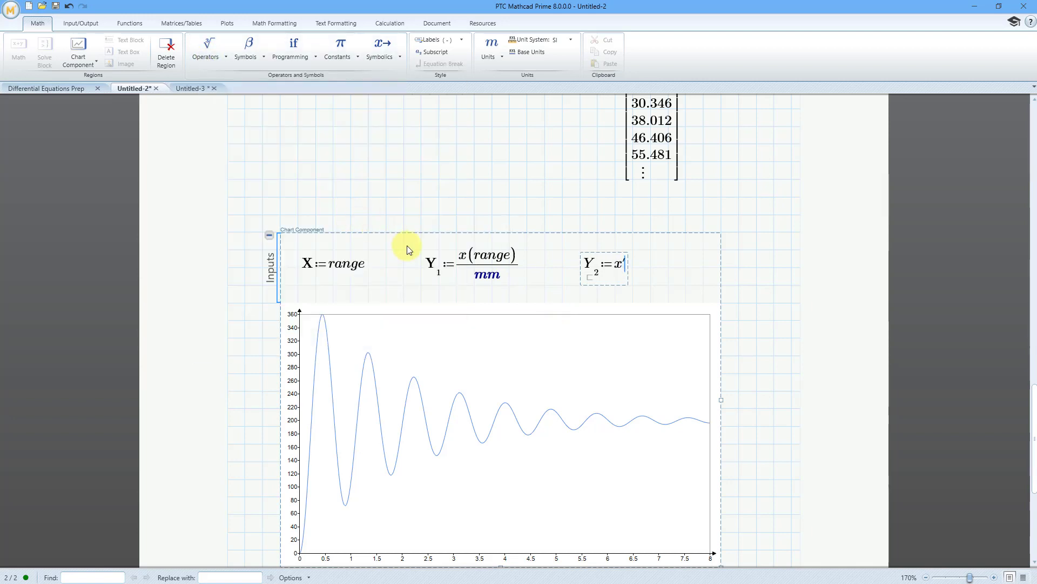
type("(range")
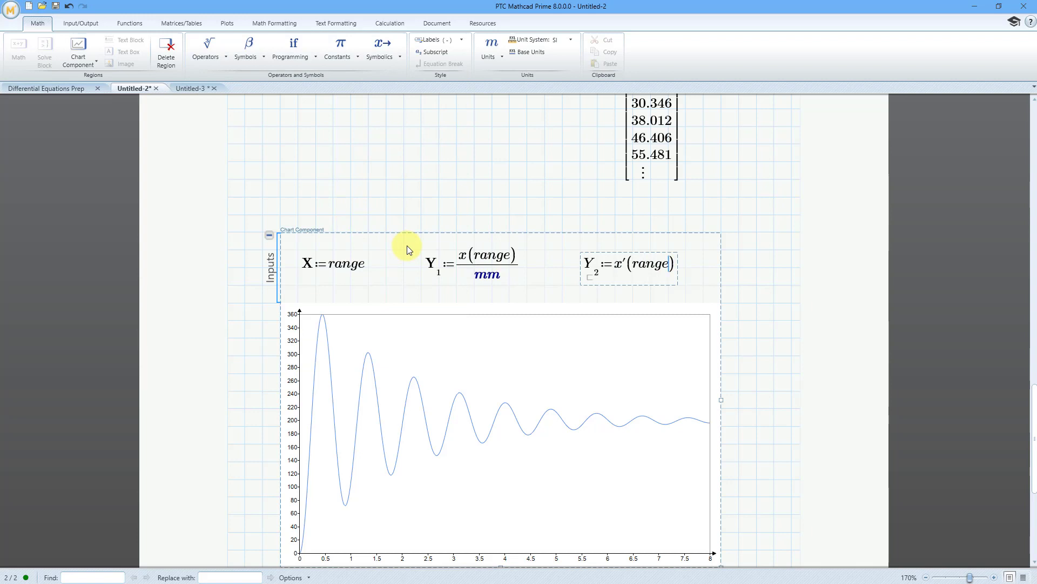
key("space")
key("space")
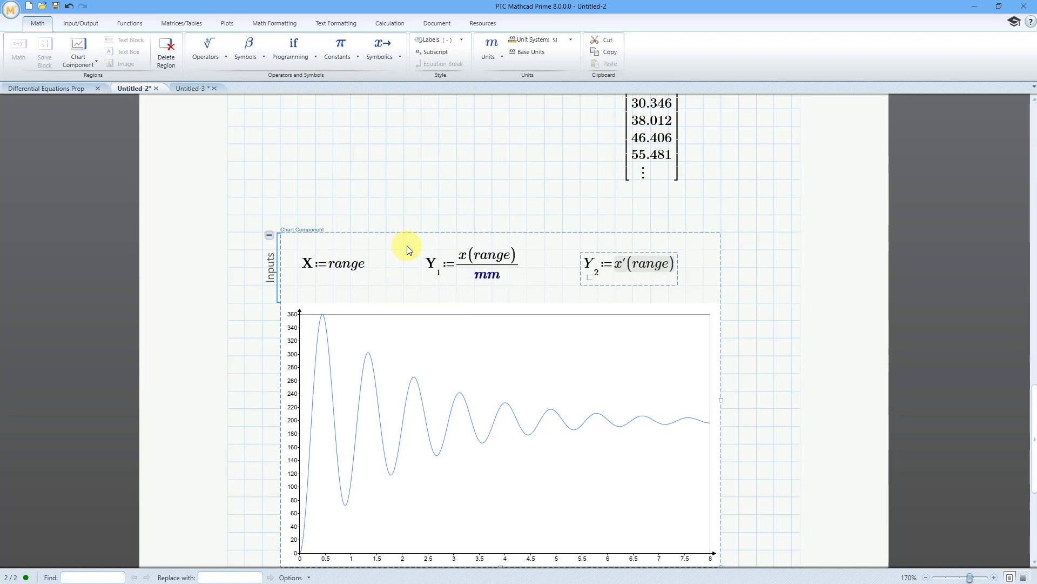
type("/")
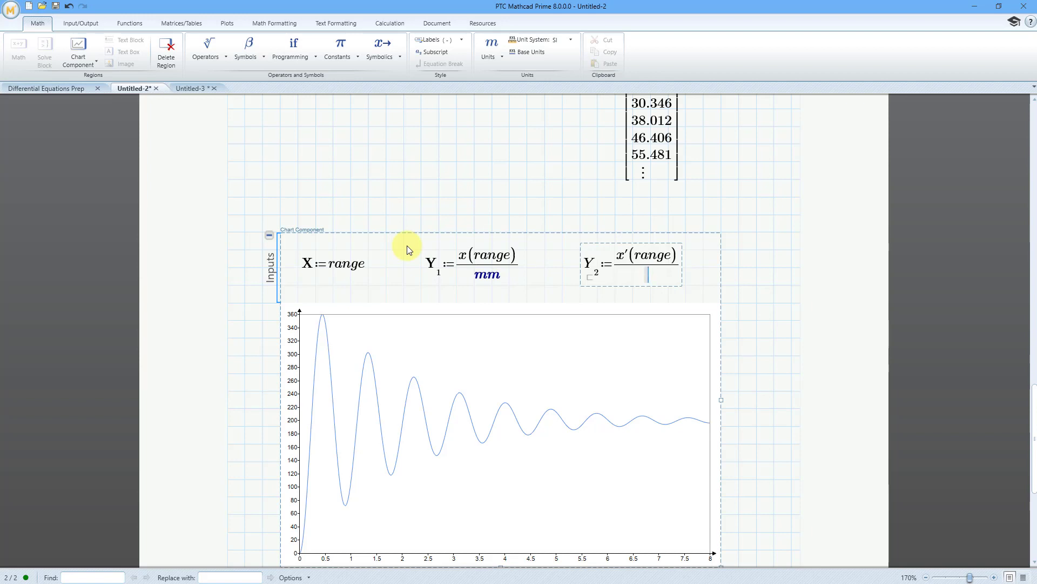
type("mm/s")
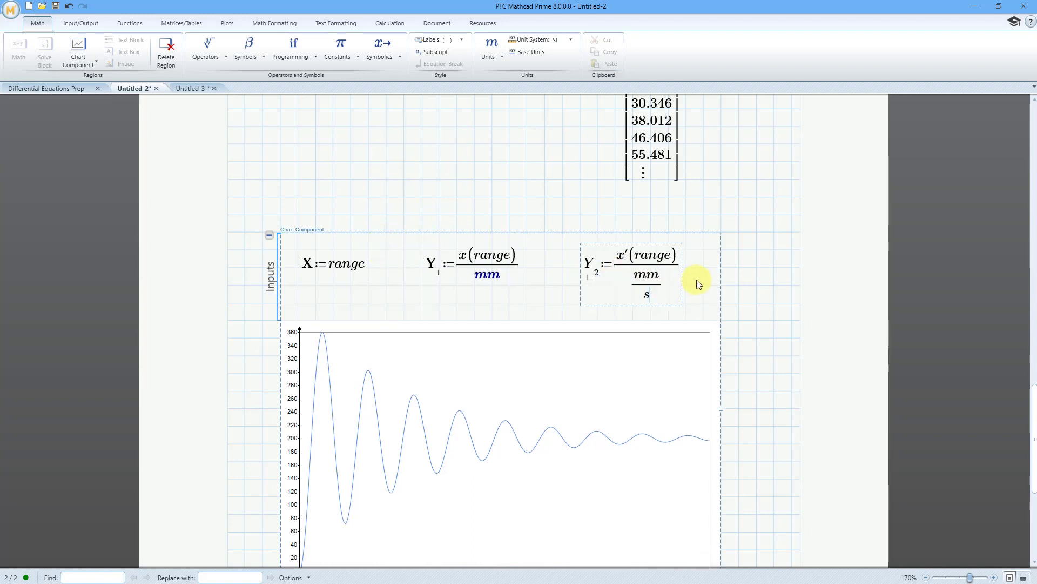
left_click(746, 268)
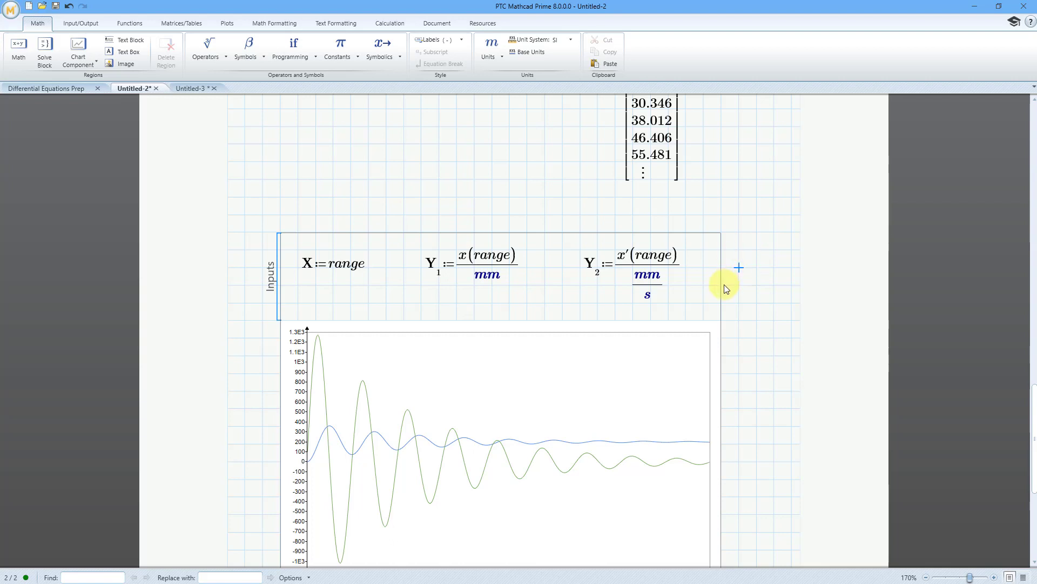
- Widen the chart component to the right and shift it left on the page
scroll(648, 264, "down", 1)
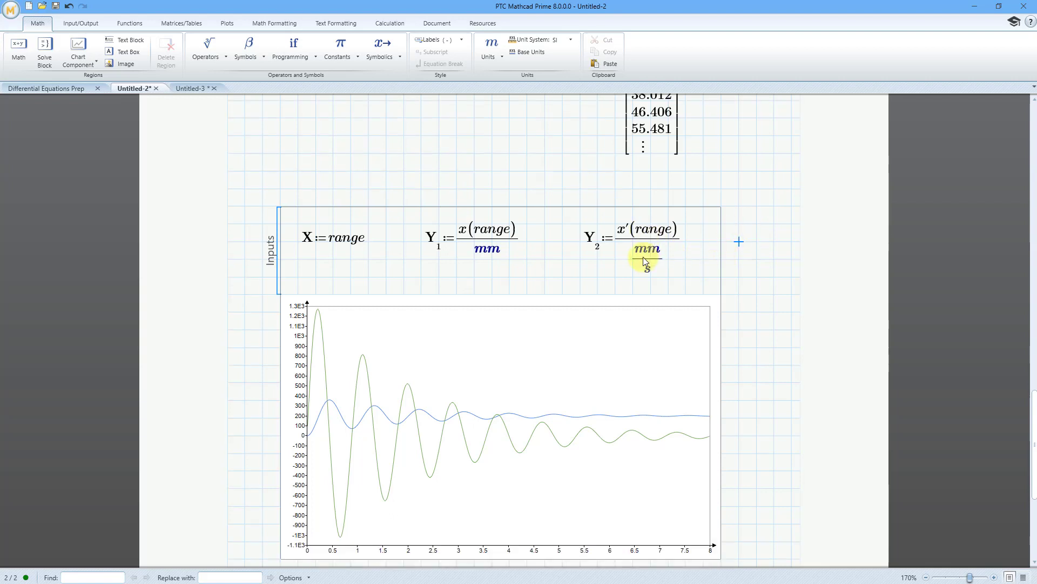
left_click(714, 405)
left_click_drag(724, 382, 799, 381)
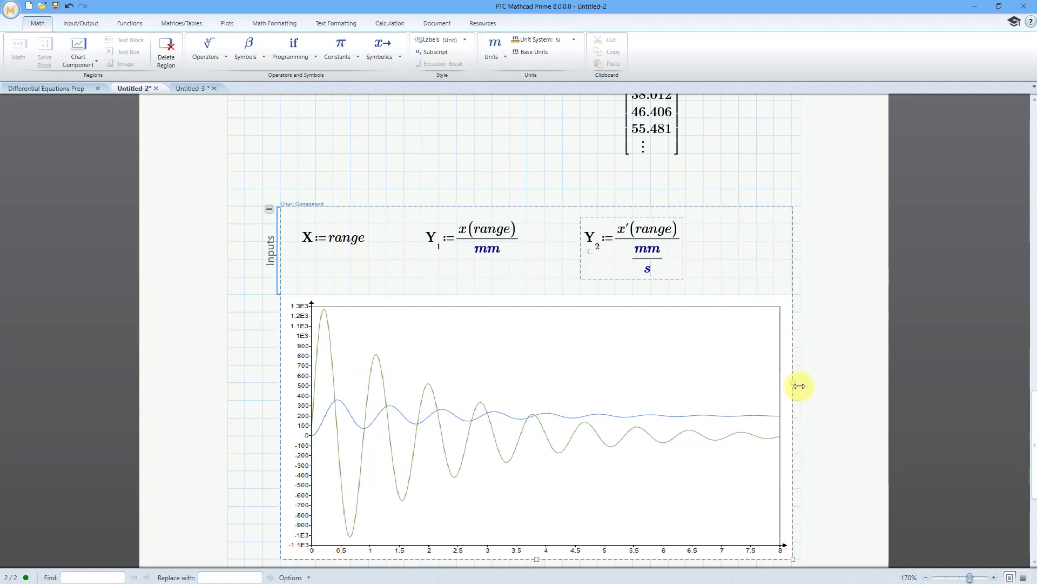
left_click_drag(278, 391, 244, 394)
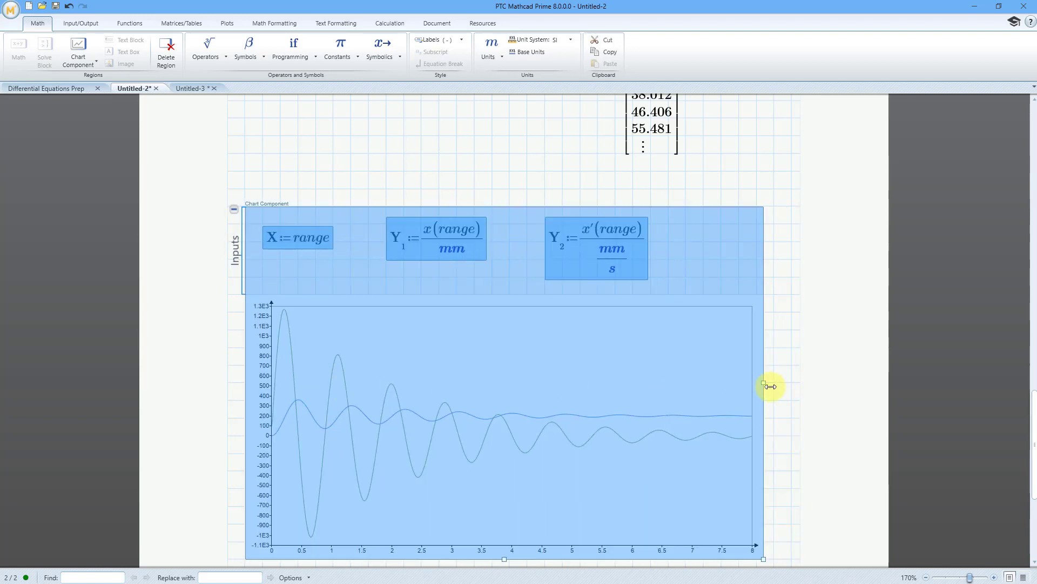
left_click_drag(766, 384, 785, 383)
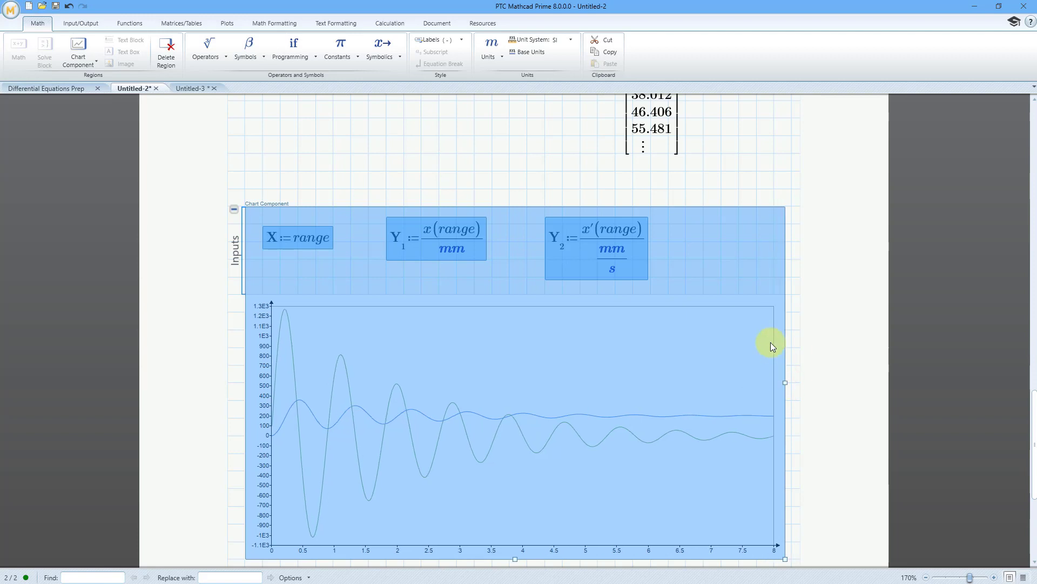
scroll(771, 343, "down", 1)
left_click(722, 146)
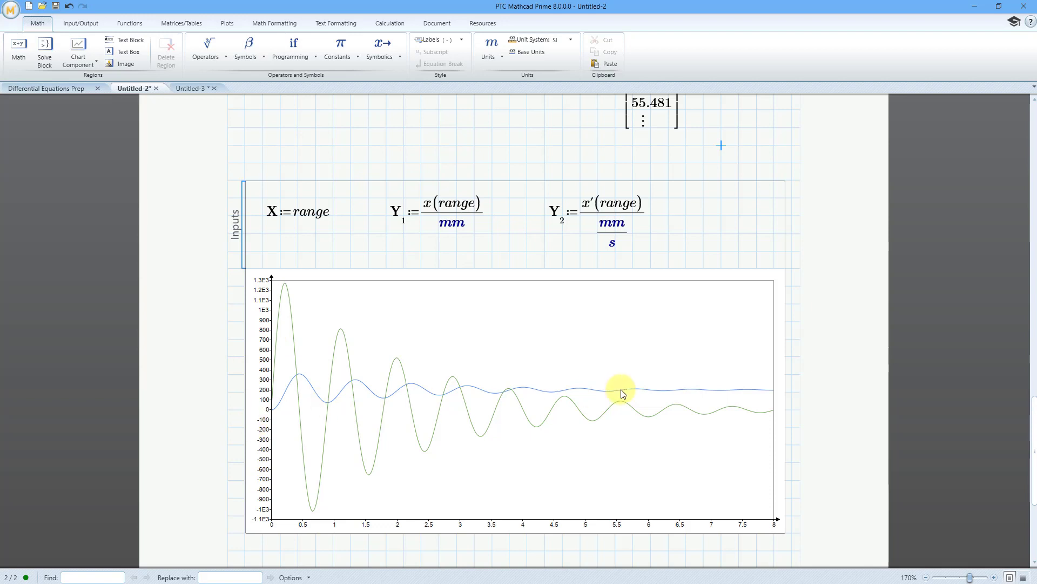
left_click(463, 368)
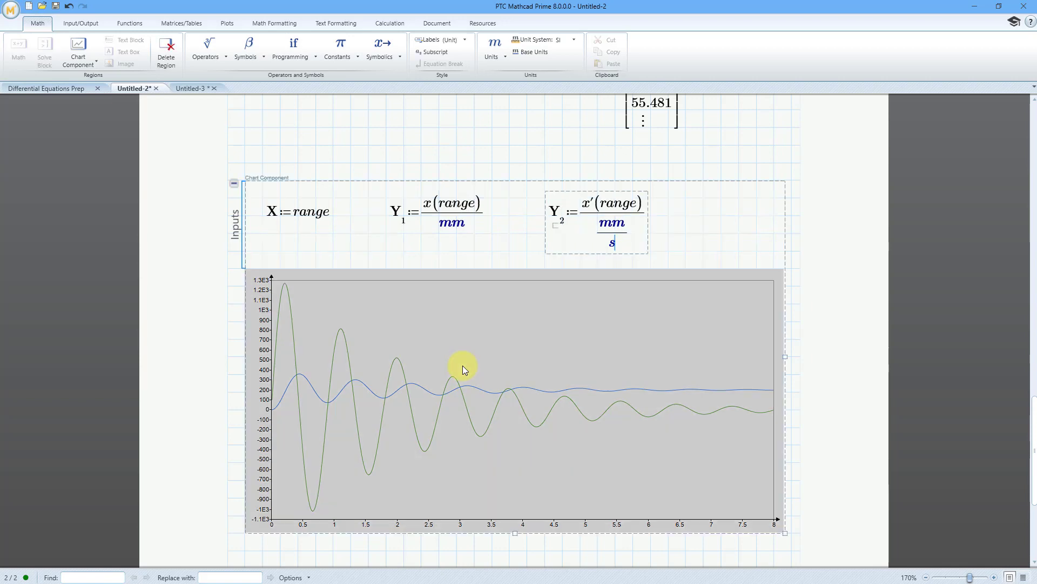
- Open the chart in the Chart editor, zoom the preview to 150%, and show Axes options
double_click(463, 366)
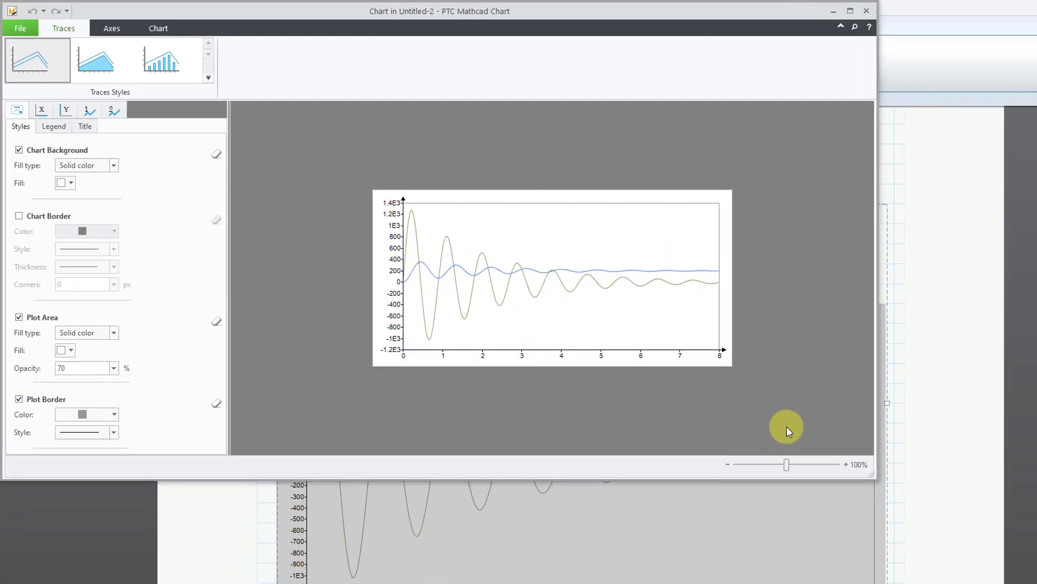
left_click(846, 464)
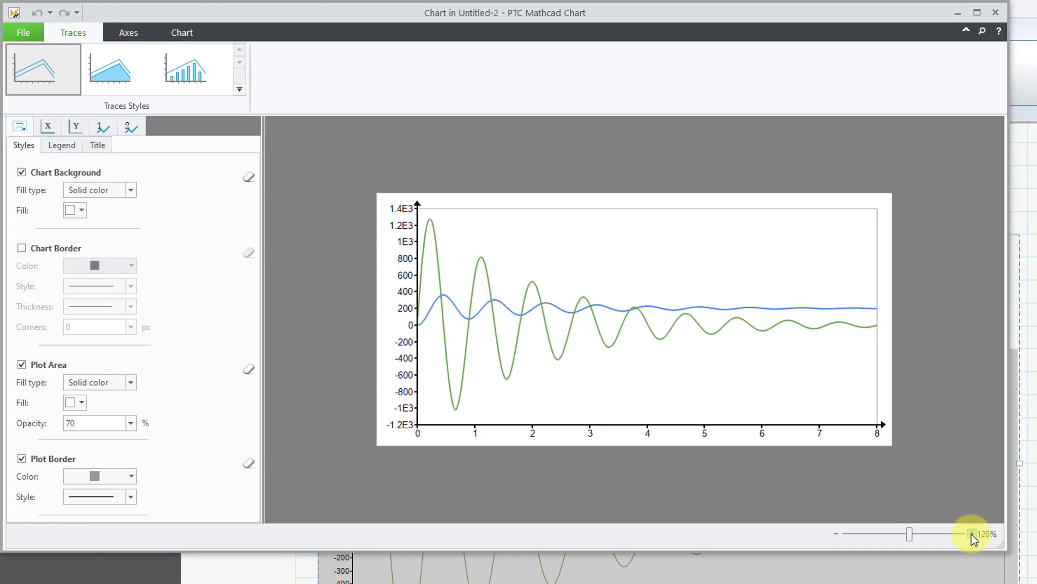
left_click(971, 534)
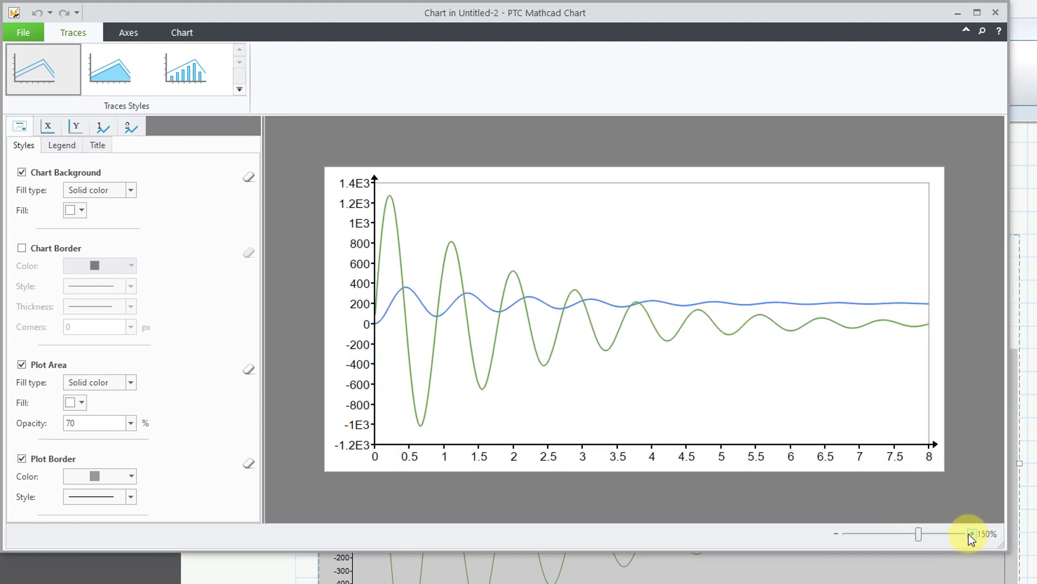
left_click(131, 32)
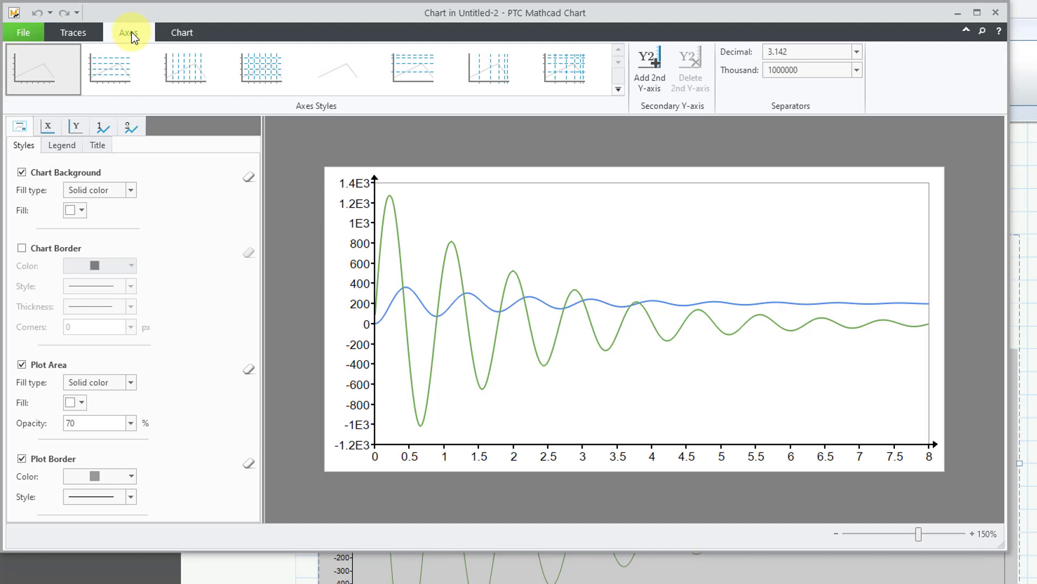
- Add a secondary Y-axis and make the second trace's line red
left_click(657, 78)
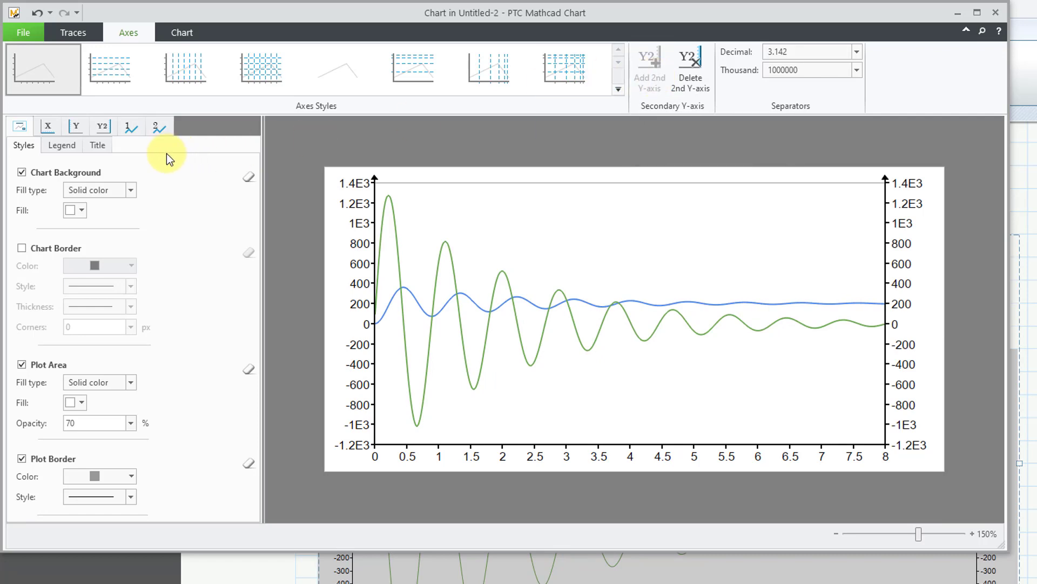
left_click(158, 128)
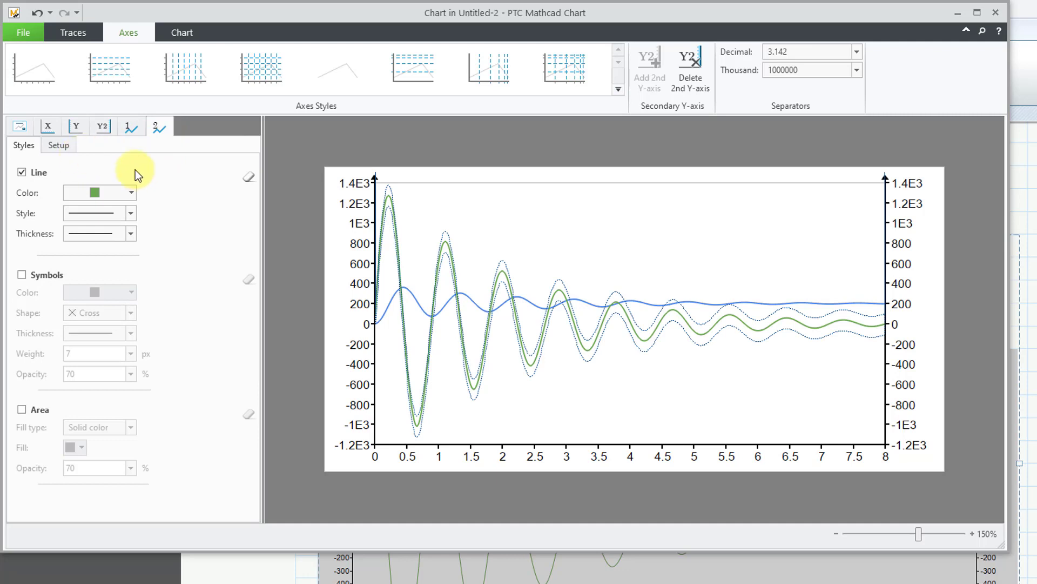
left_click(121, 190)
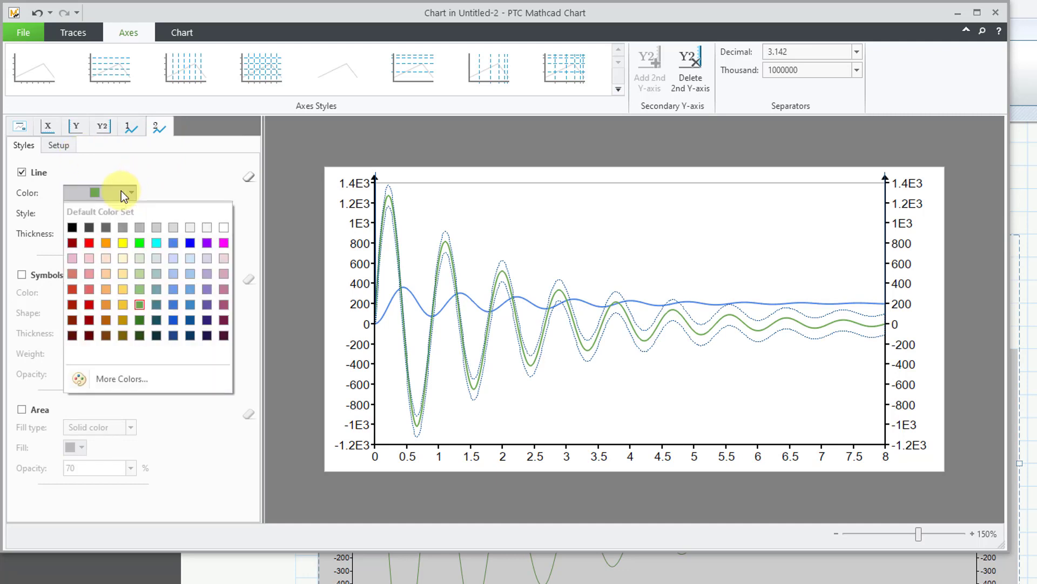
left_click(91, 245)
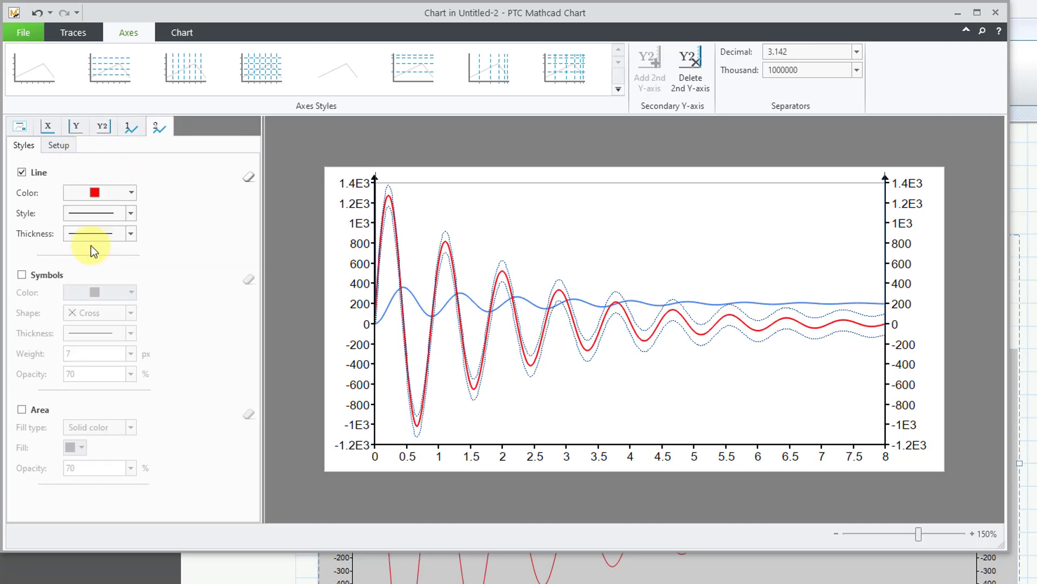
- Assign the second trace to the Y2 axis and name it Velocity
left_click(57, 147)
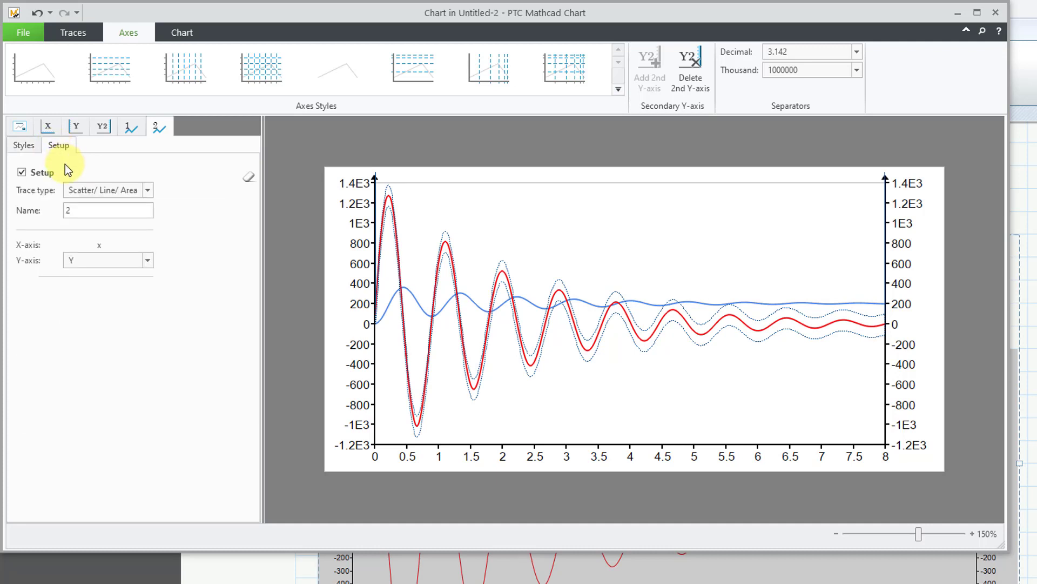
left_click(115, 264)
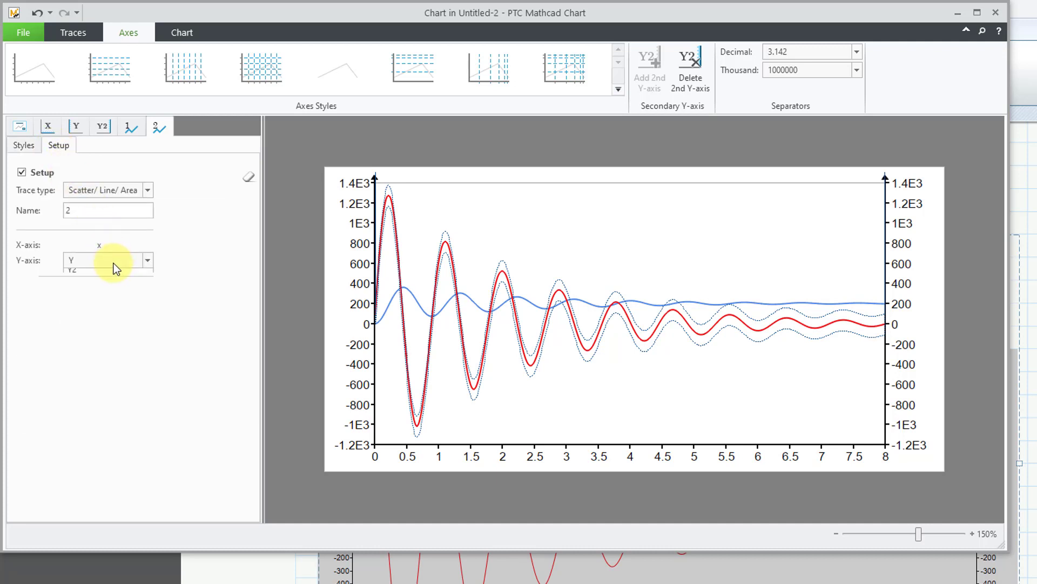
left_click(114, 287)
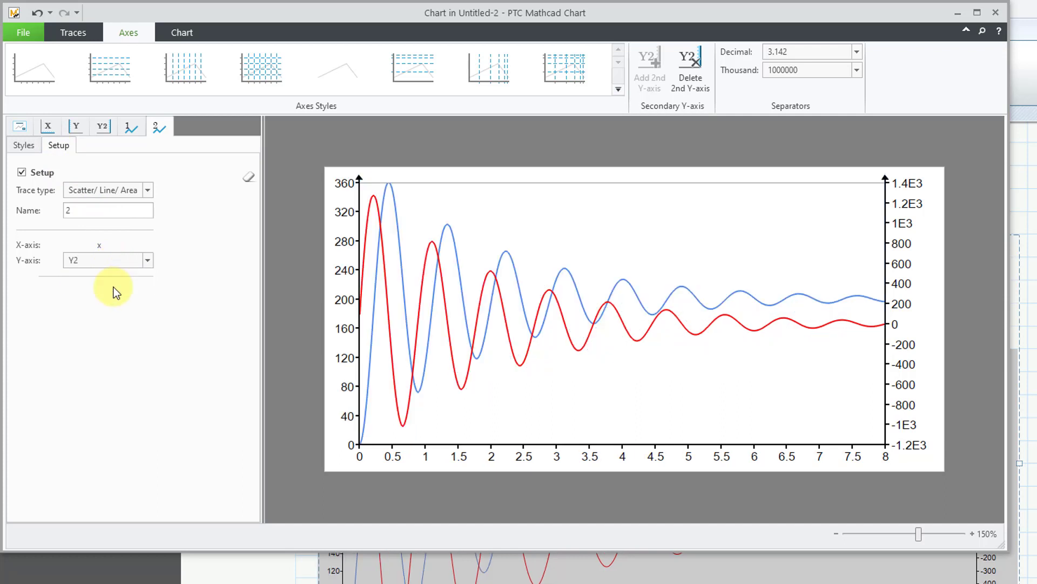
left_click(83, 211)
double_click(84, 211)
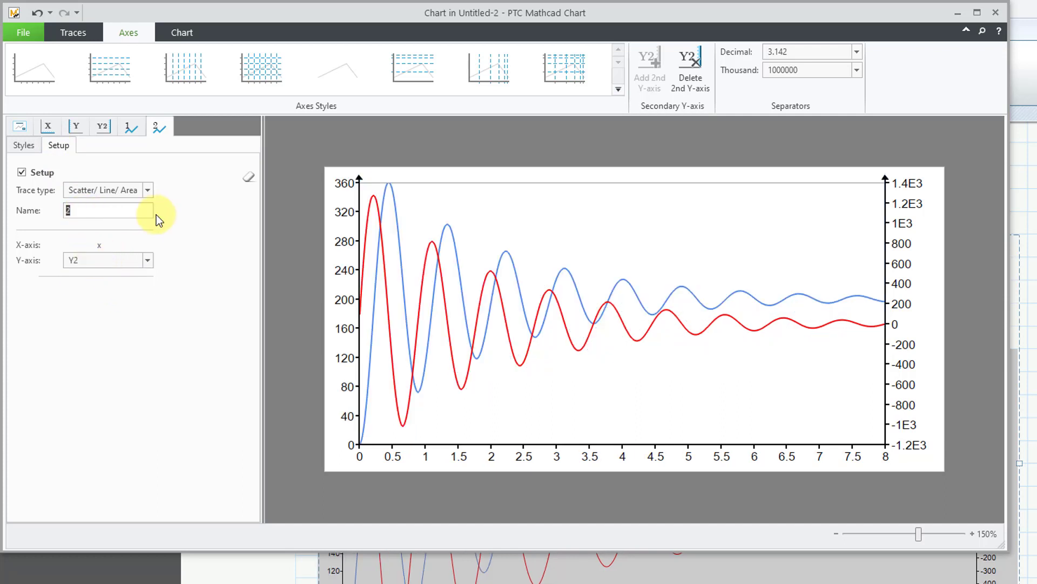
type("Velocity")
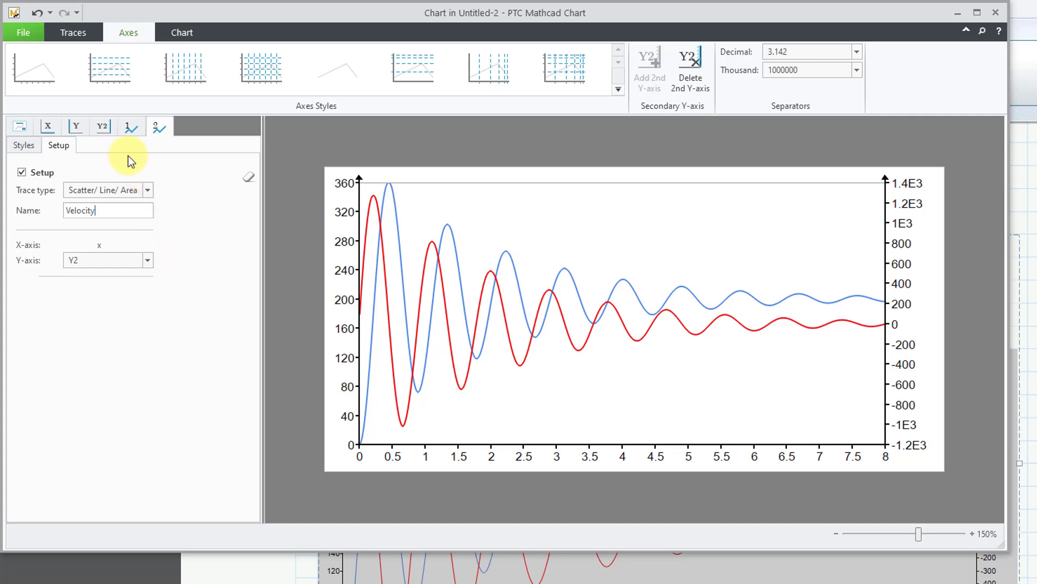
left_click(103, 128)
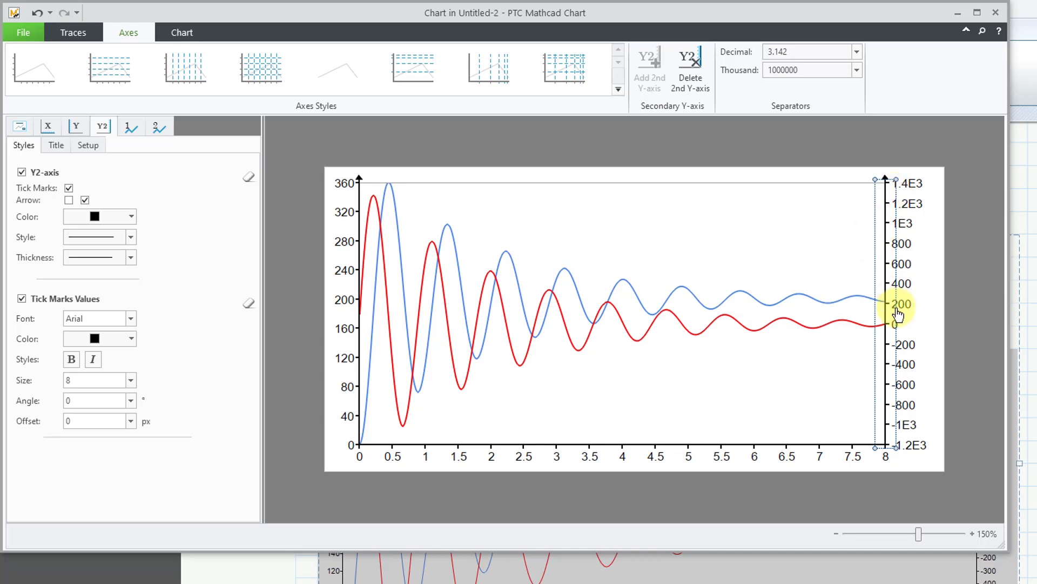
- Set the Y2 axis range to minimum -1250, maximum 1500, with 11 steps
left_click(86, 145)
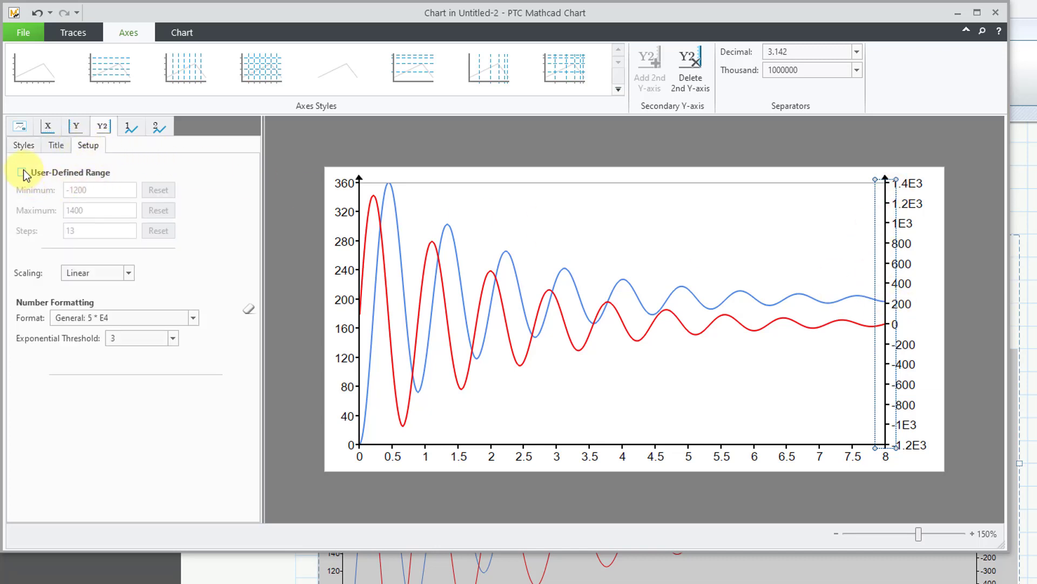
left_click(85, 190)
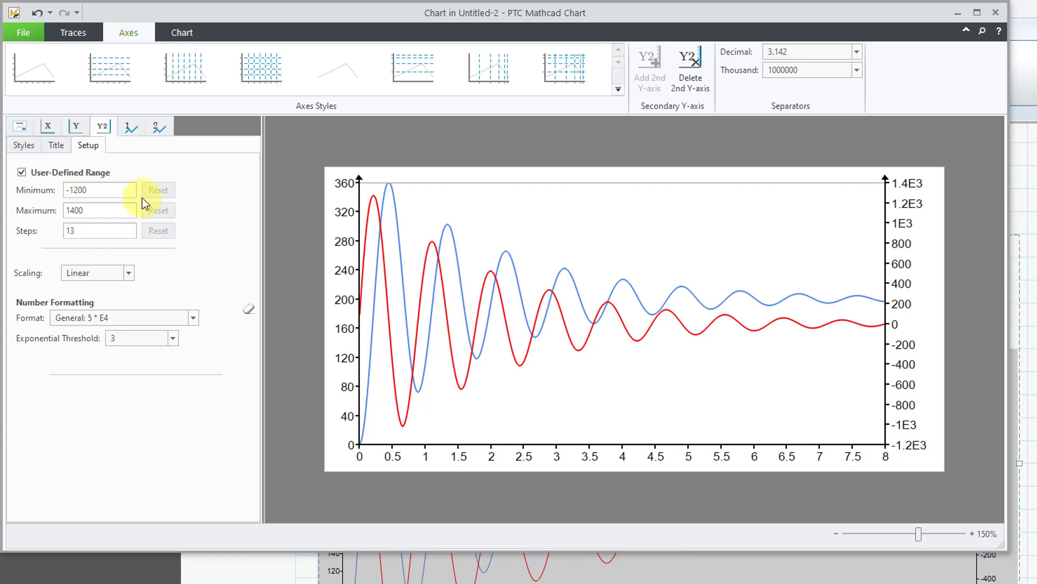
key("BackSpace")
type("5")
left_click(74, 212)
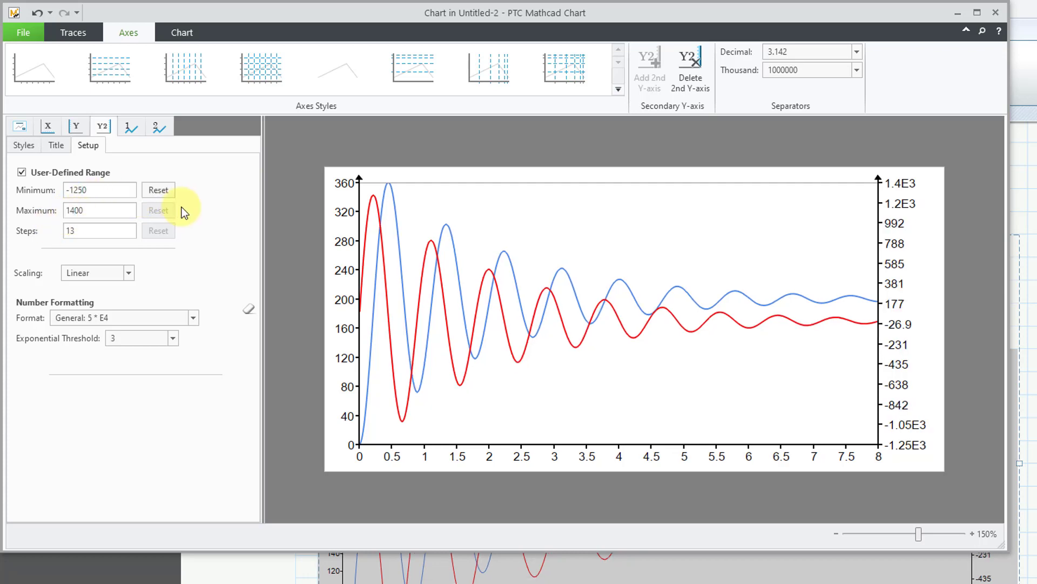
key("BackSpace")
type("5")
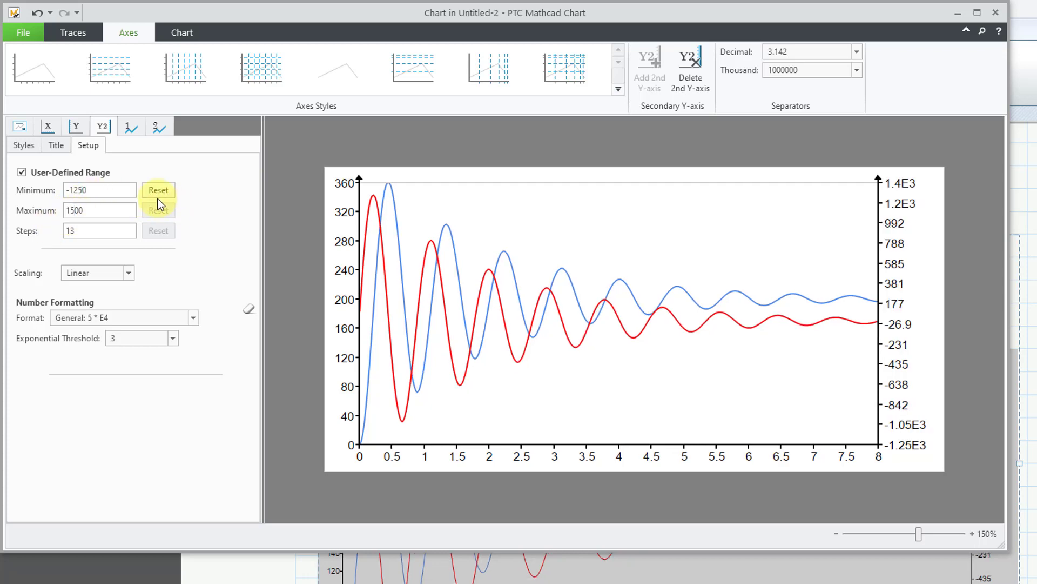
left_click(107, 232)
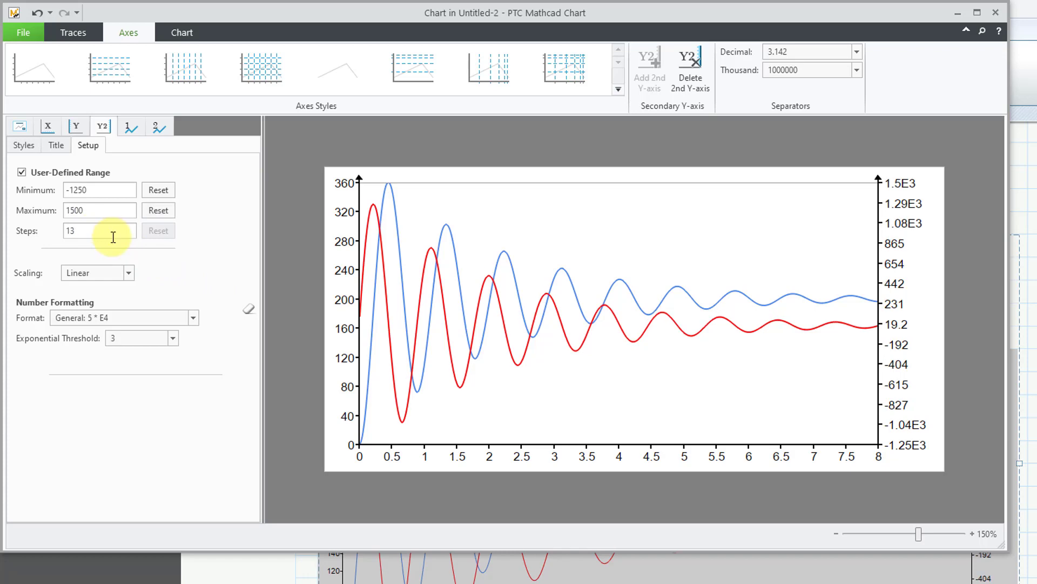
key("BackSpace")
type("1")
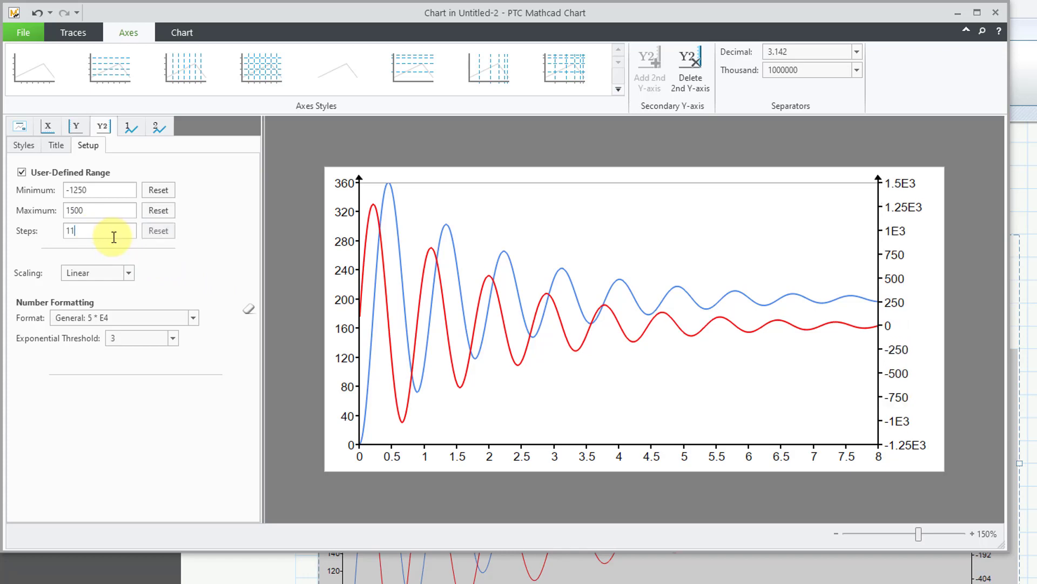
- Format the Y2 axis labels as Decimal numbers
left_click(113, 318)
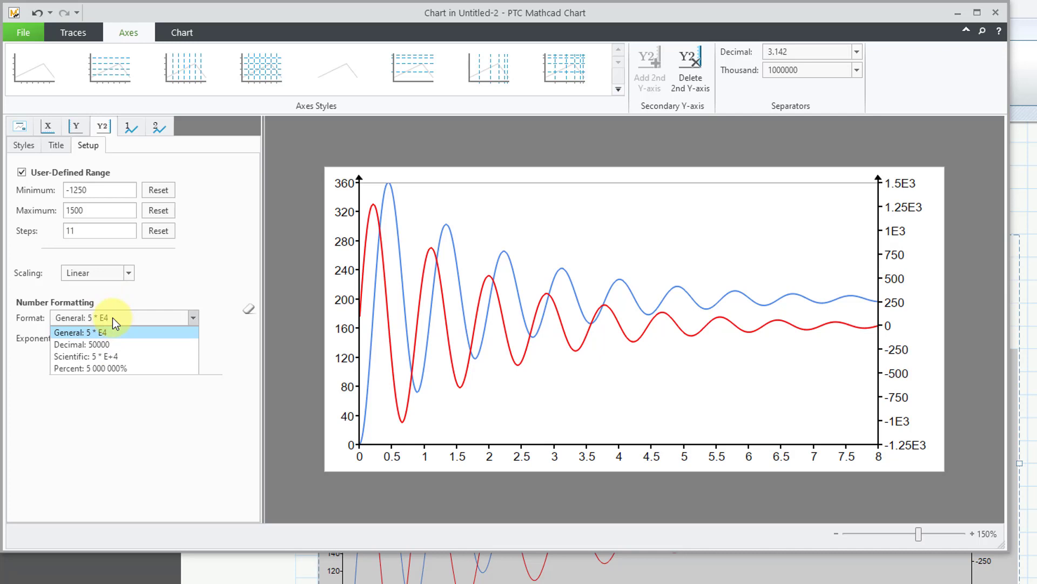
left_click(119, 344)
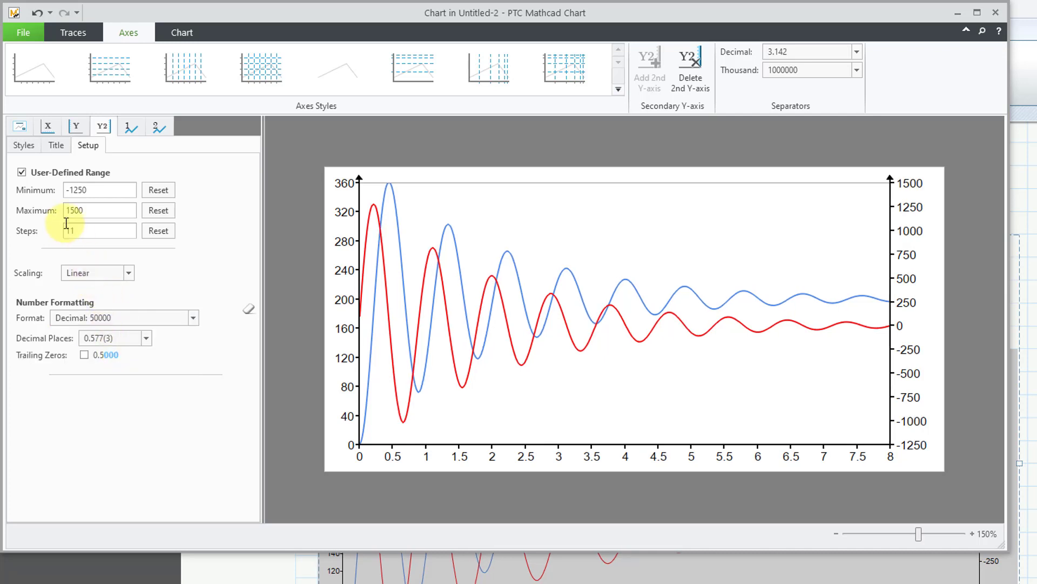
left_click(58, 144)
- Enable the Y2-axis title and set its text to 'Velocity (mm/s)'
left_click(22, 172)
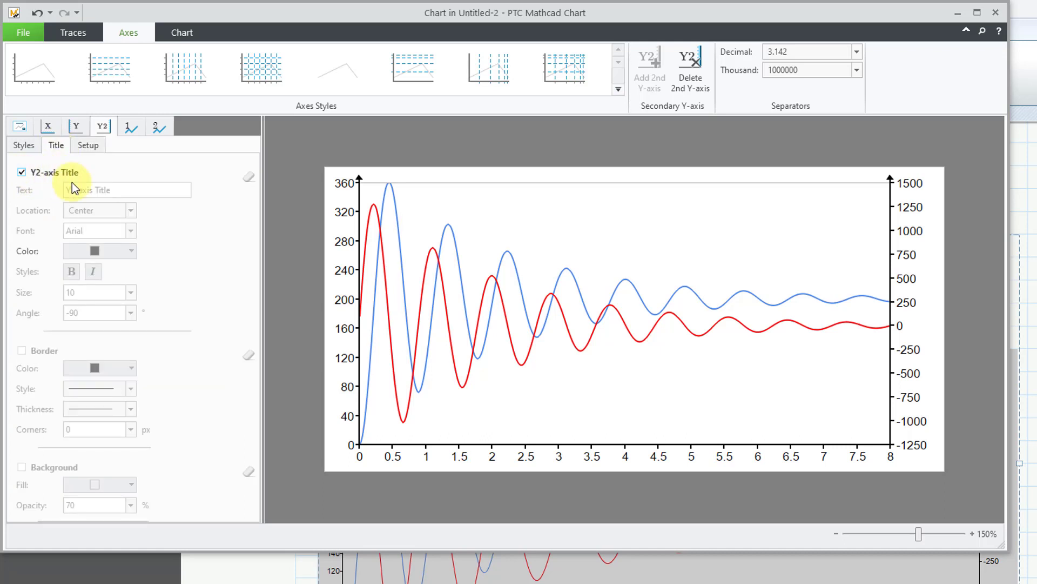
left_click_drag(135, 190, 66, 190)
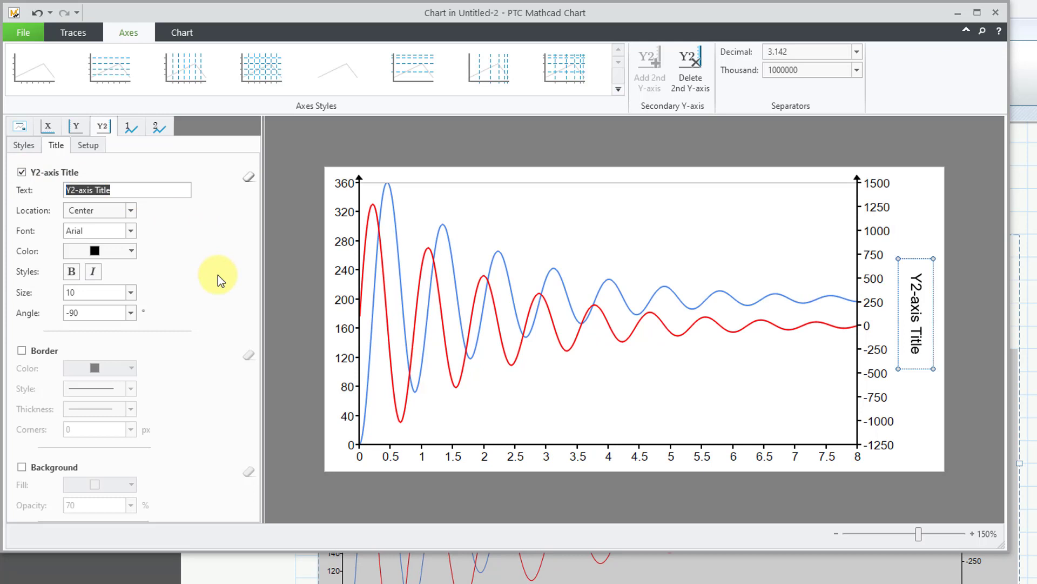
type("Veloc")
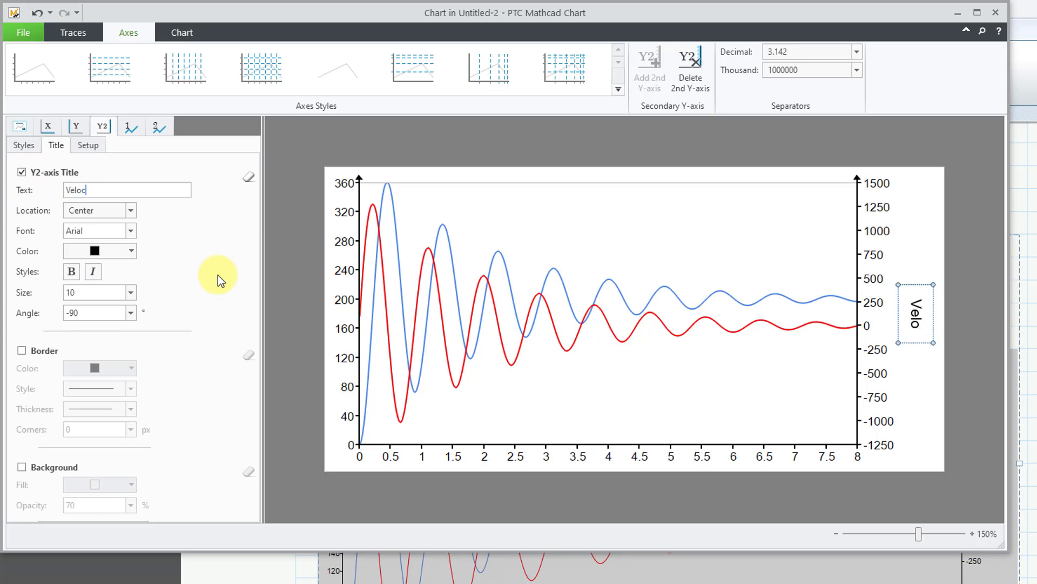
type("ity (")
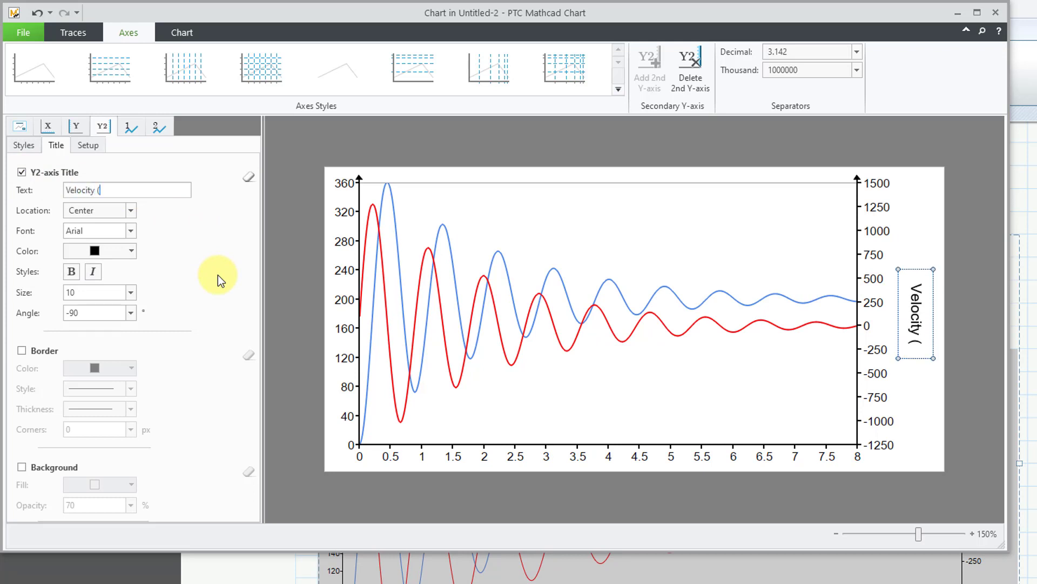
type("mm/s)")
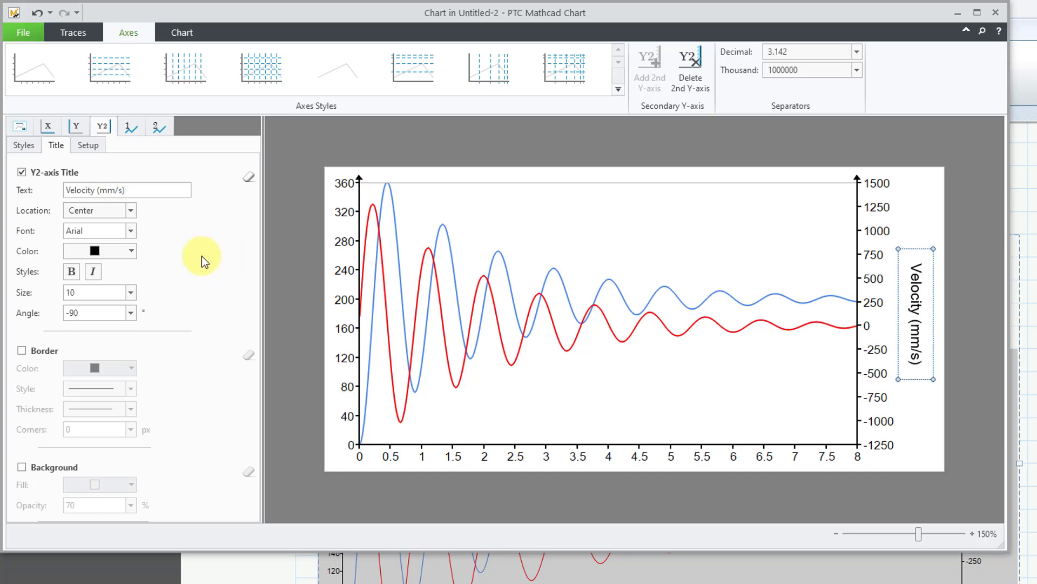
- Turn on the chart legend with Location Top and 1 column
left_click(22, 129)
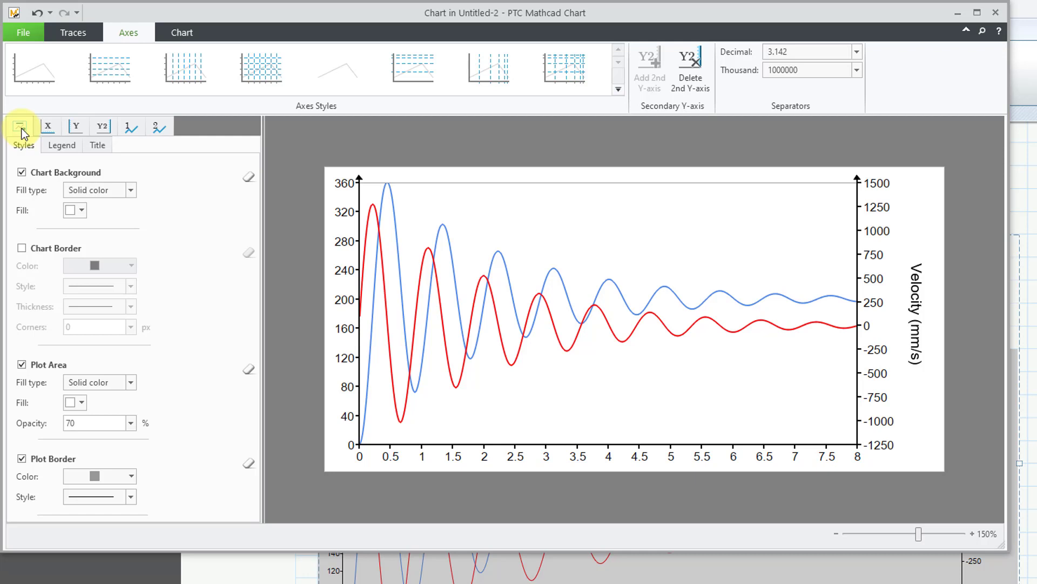
left_click(71, 150)
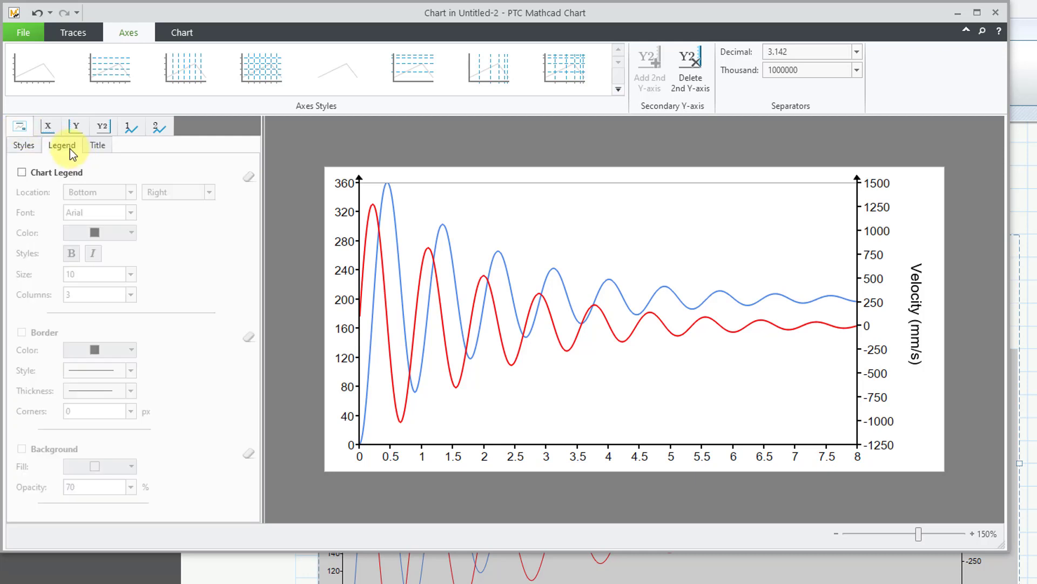
left_click(22, 172)
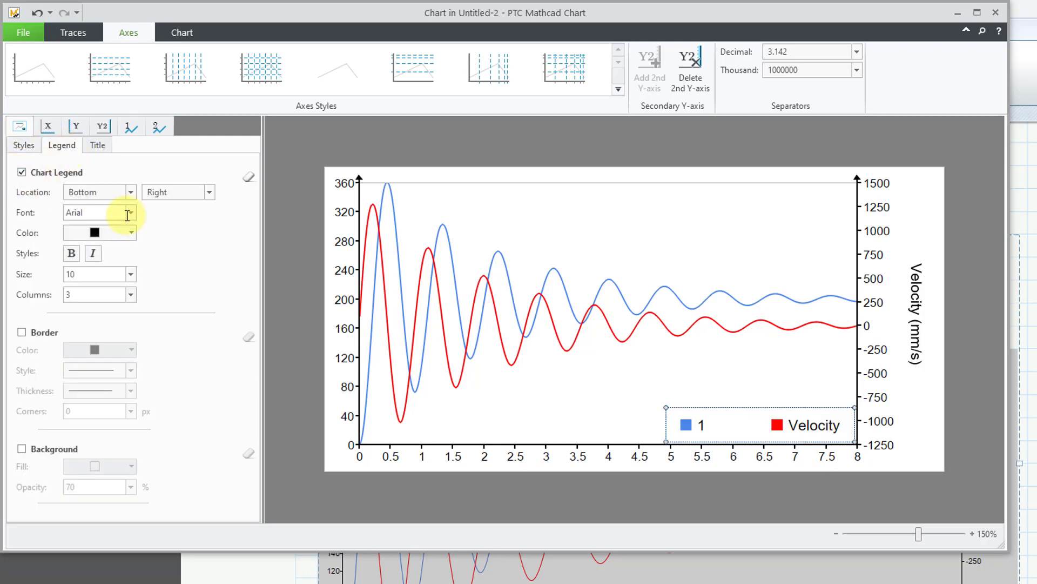
left_click(120, 195)
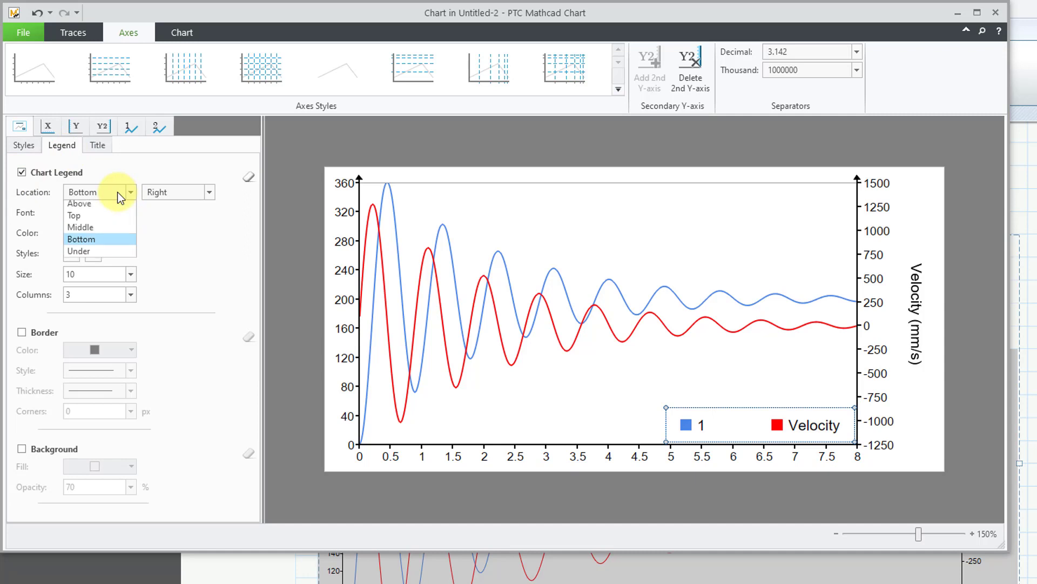
left_click(105, 218)
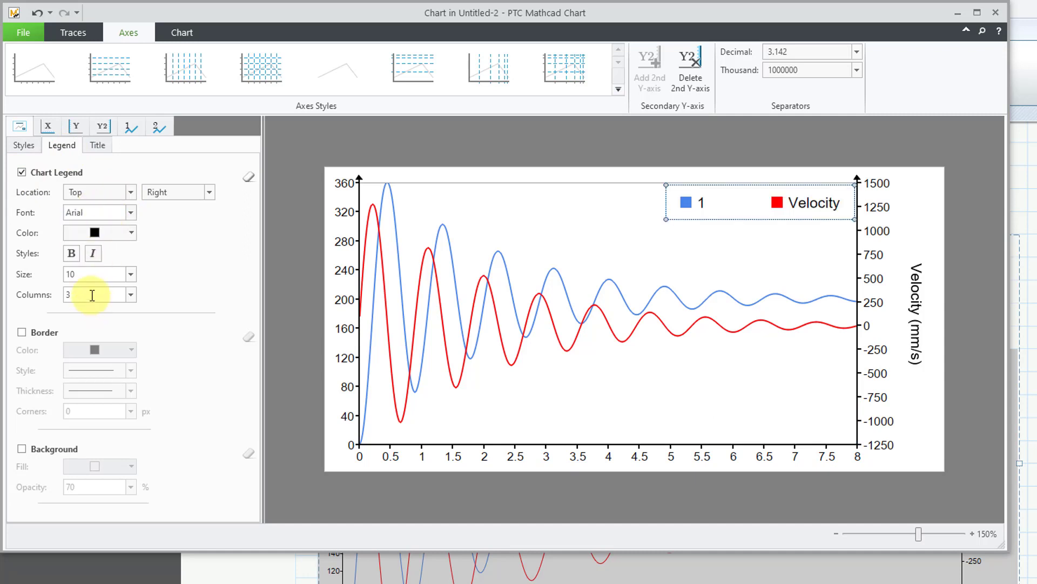
left_click(131, 296)
left_click(120, 309)
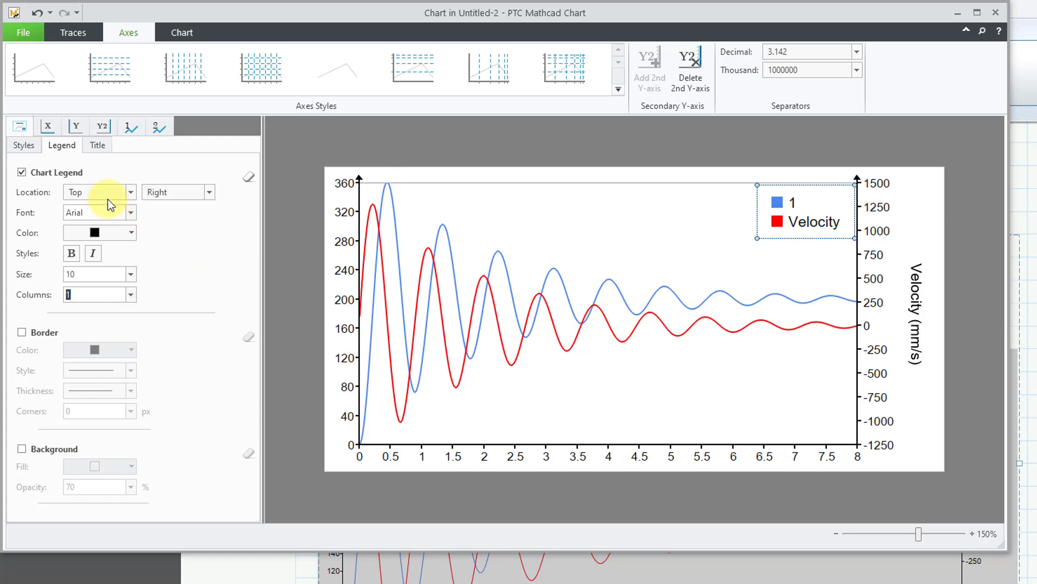
- Rename trace 1 from '1' to 'Position' in its Setup settings
left_click(125, 127)
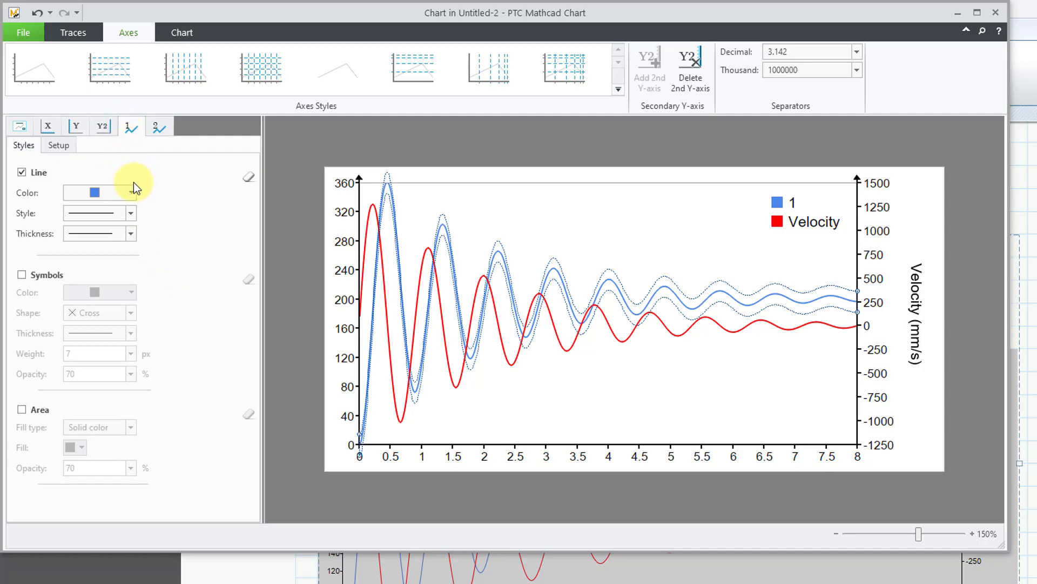
left_click(59, 146)
left_click(76, 210)
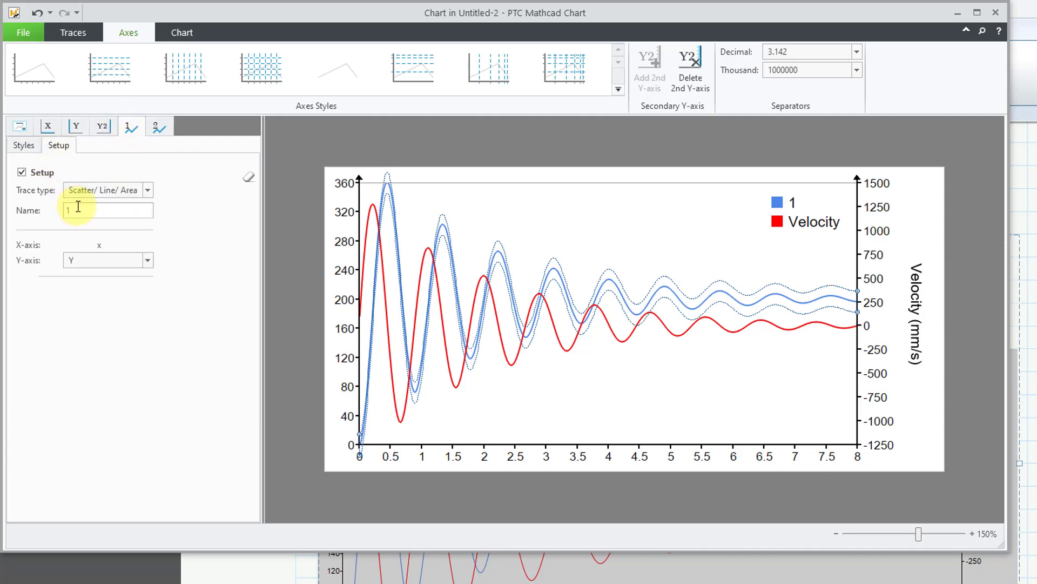
type("Position")
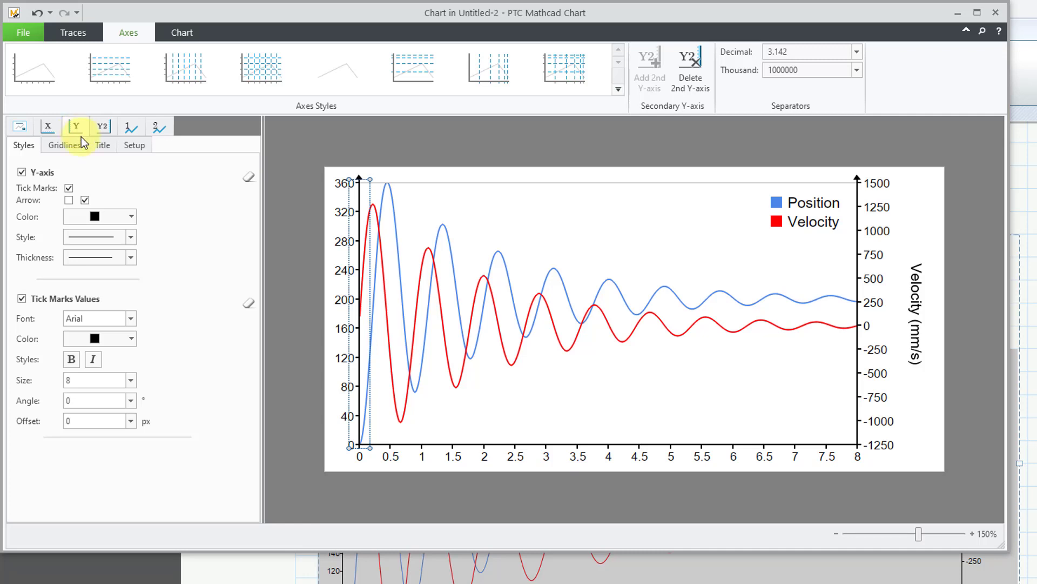
- Give the Y-axis a user-defined range with maximum 400 and 4 steps
left_click(130, 146)
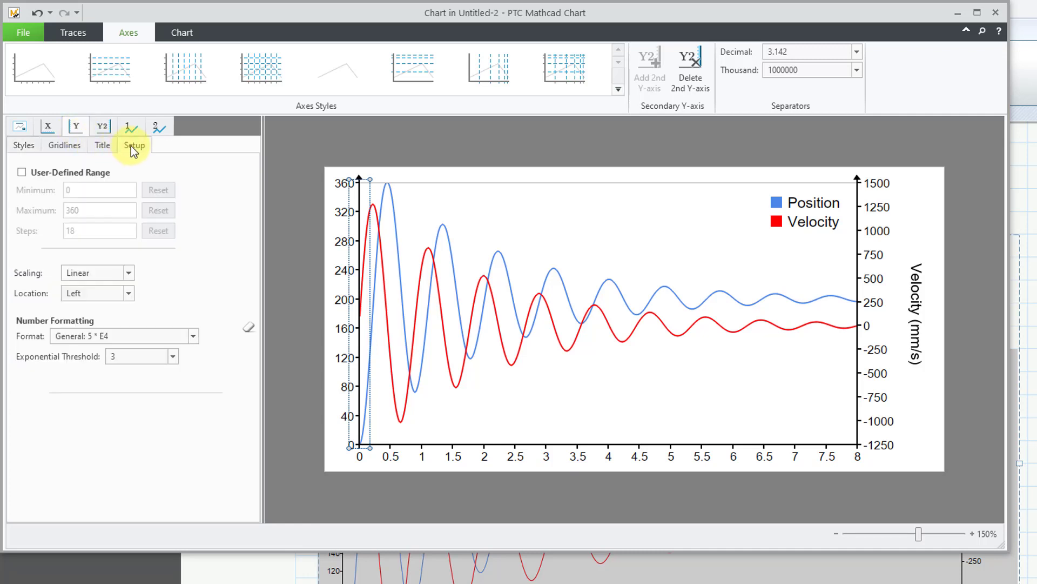
left_click(22, 172)
double_click(84, 210)
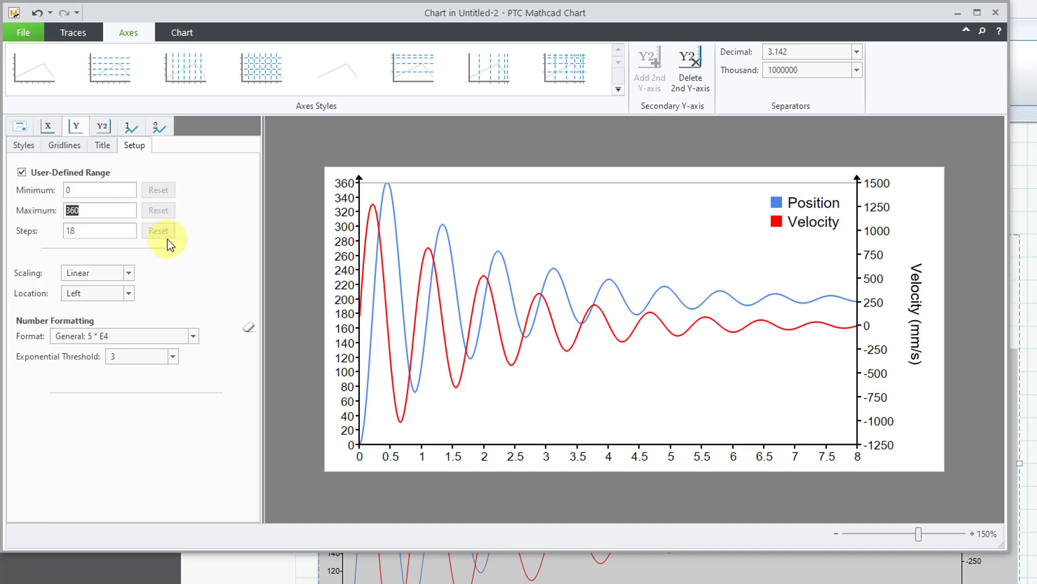
type("400")
double_click(81, 230)
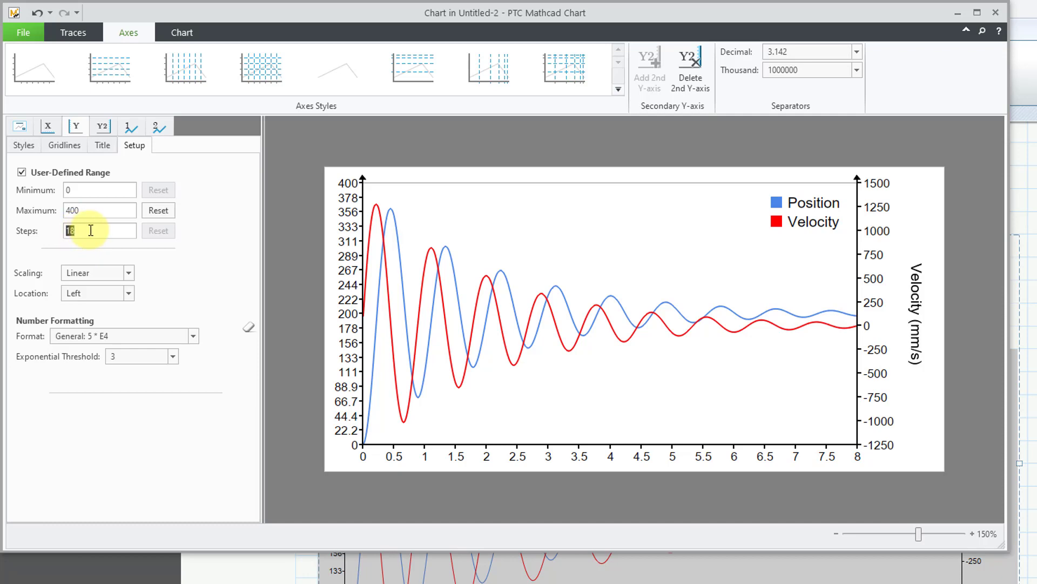
type("4")
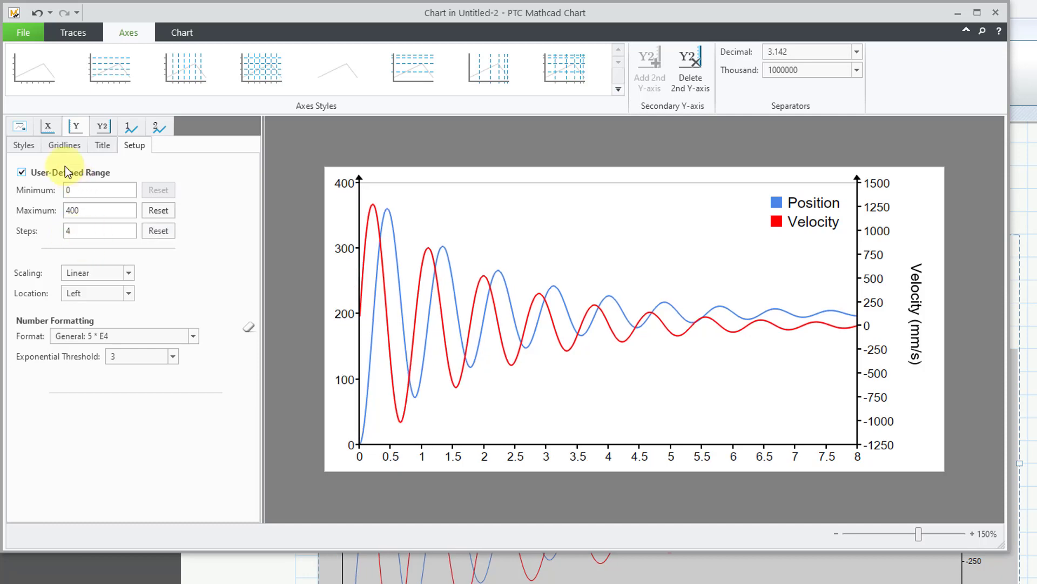
- Add minor tick marks to the Y-axis gridlines
left_click(27, 144)
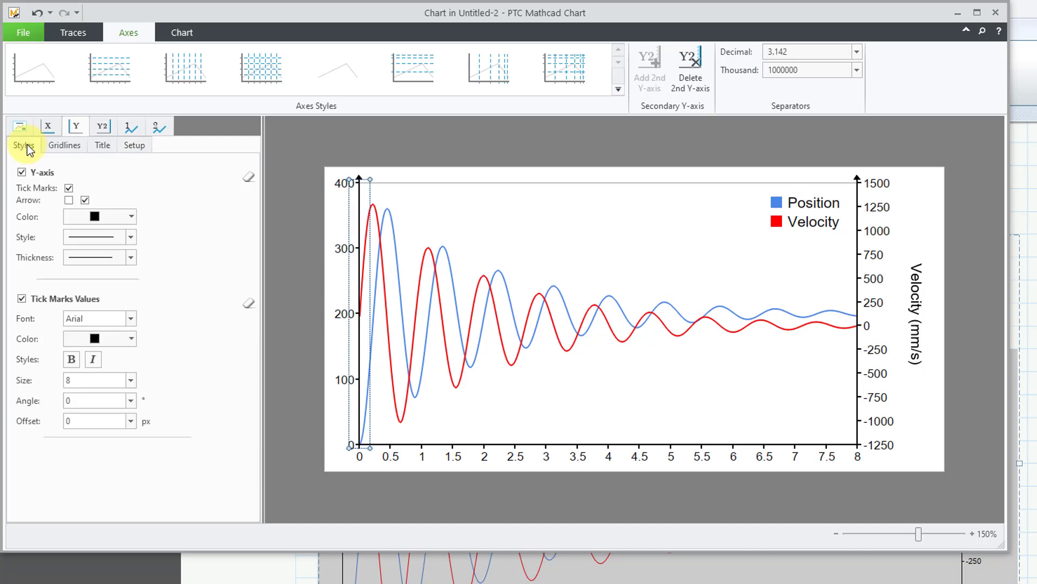
left_click(66, 145)
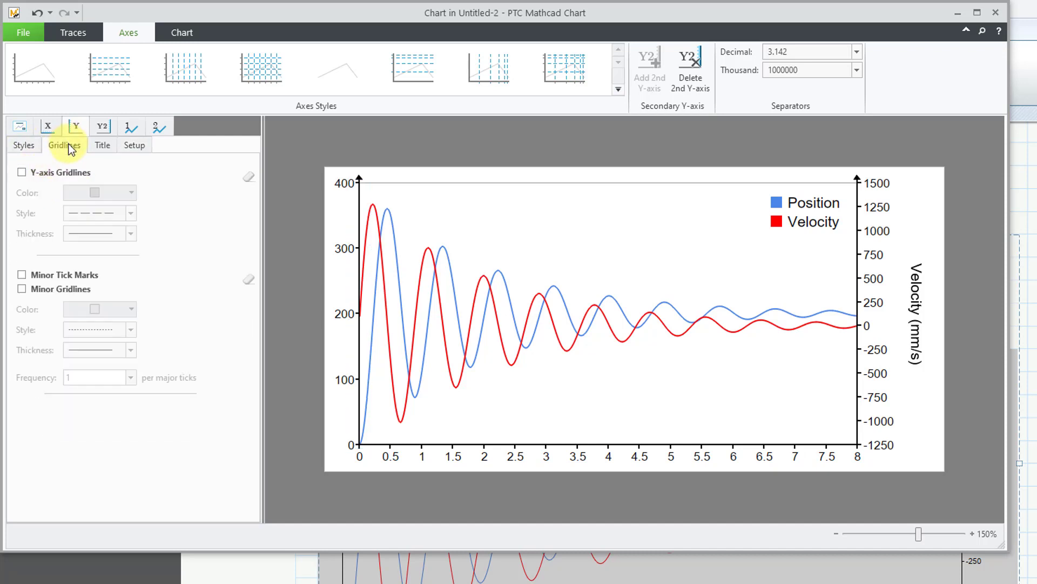
left_click(26, 275)
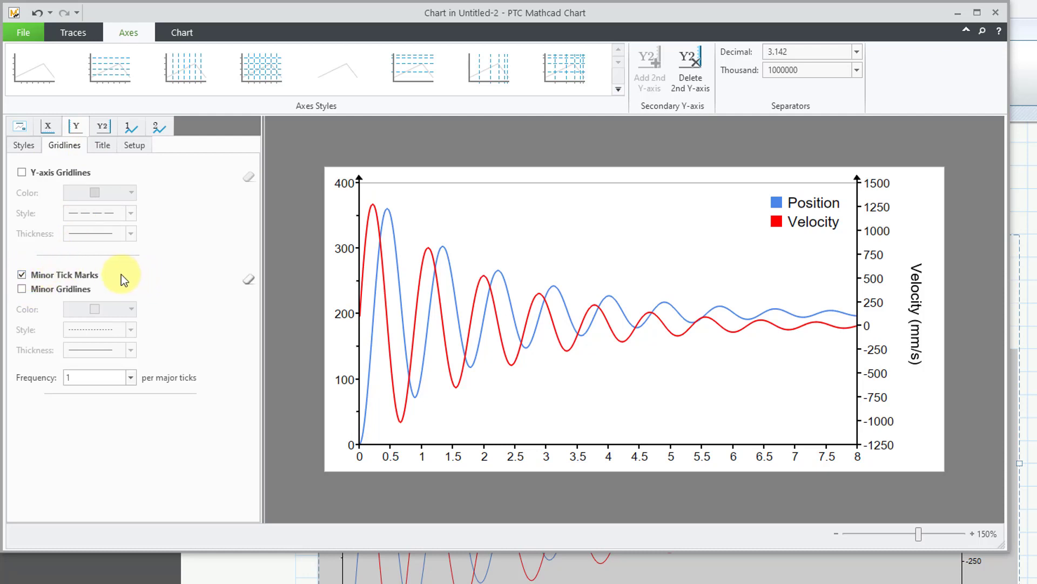
- Add the chart title 'Mass Spring Damper System' placed Above the plot
left_click(20, 127)
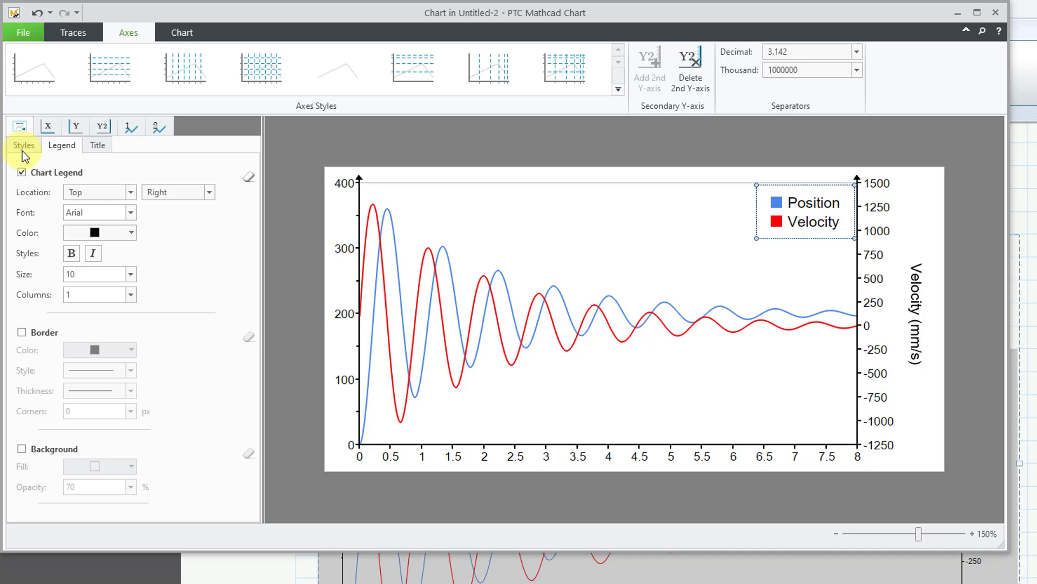
left_click(97, 151)
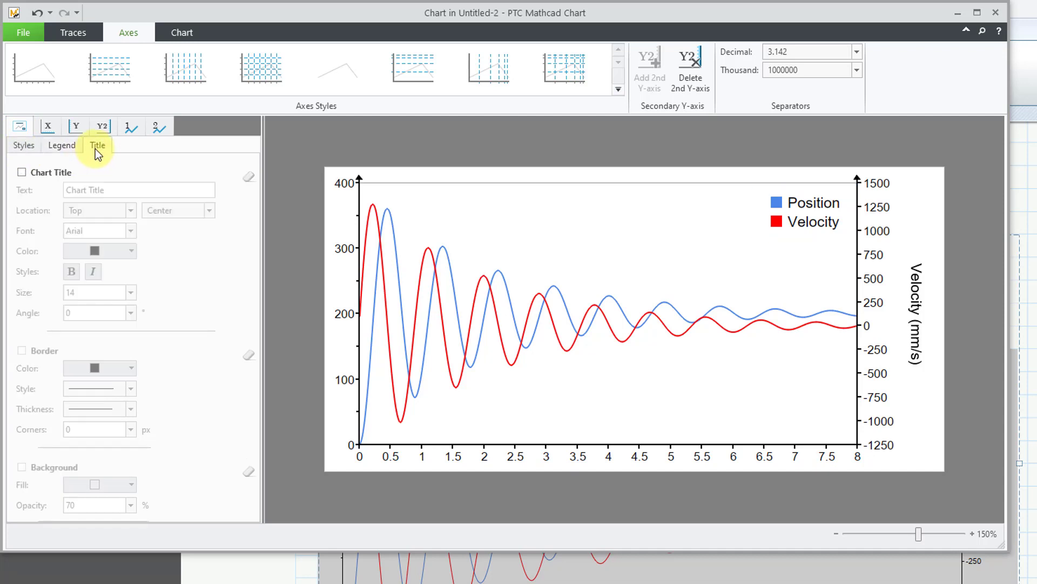
left_click(21, 172)
left_click(108, 211)
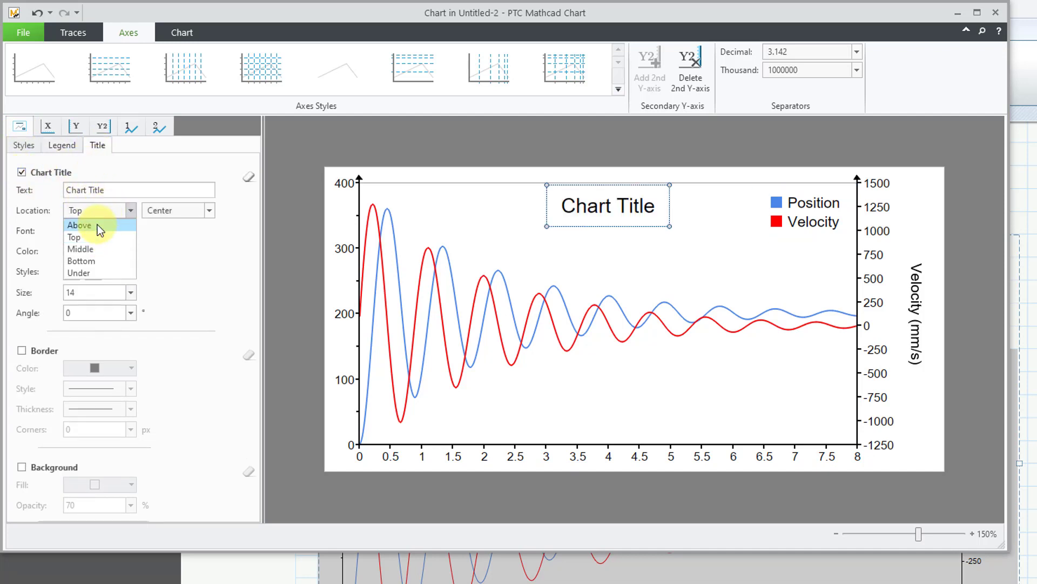
left_click(97, 224)
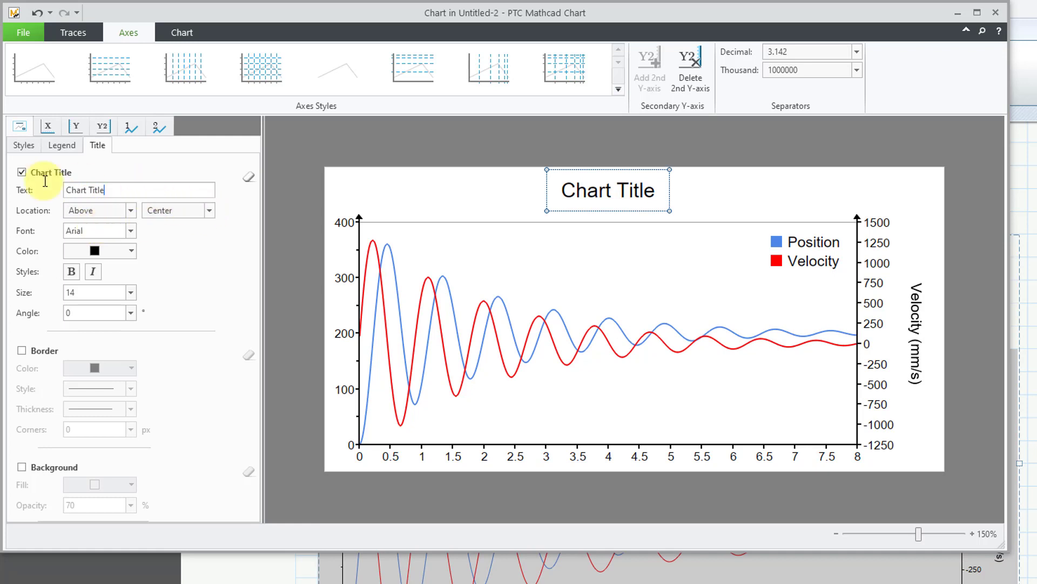
key("shift+Tab")
type("Mas")
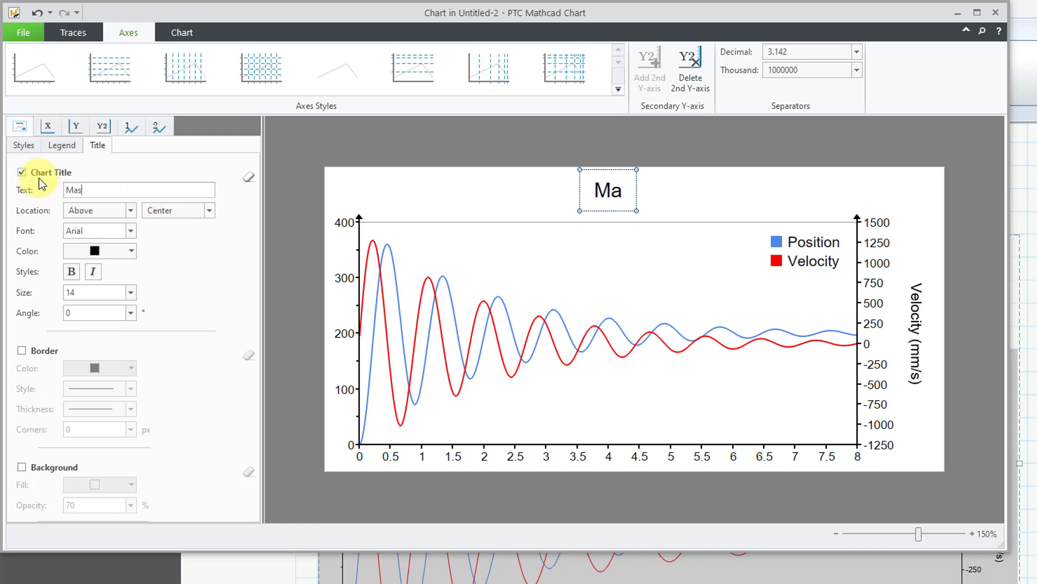
type("s Spring ")
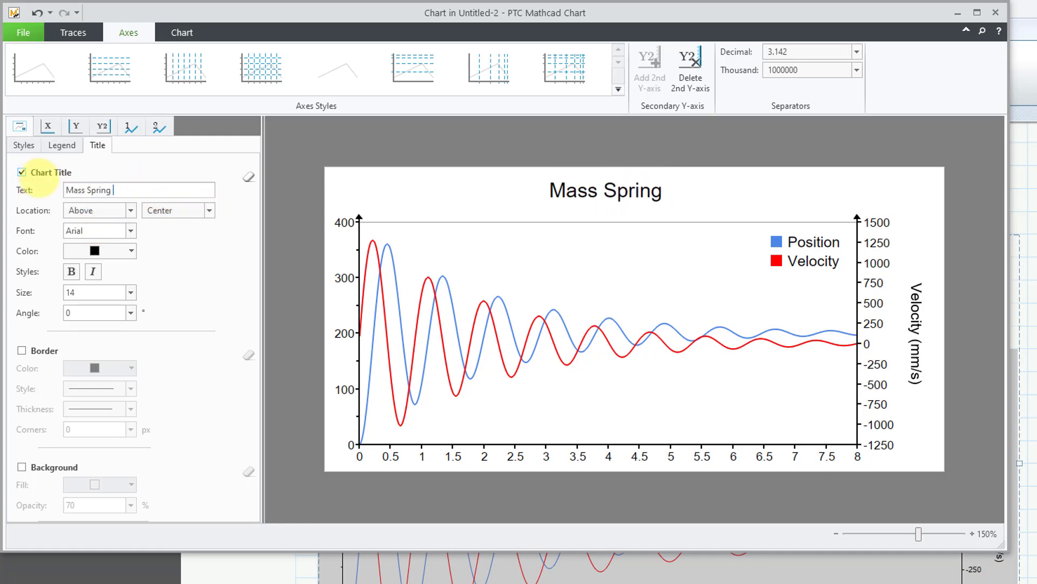
type("Damper ")
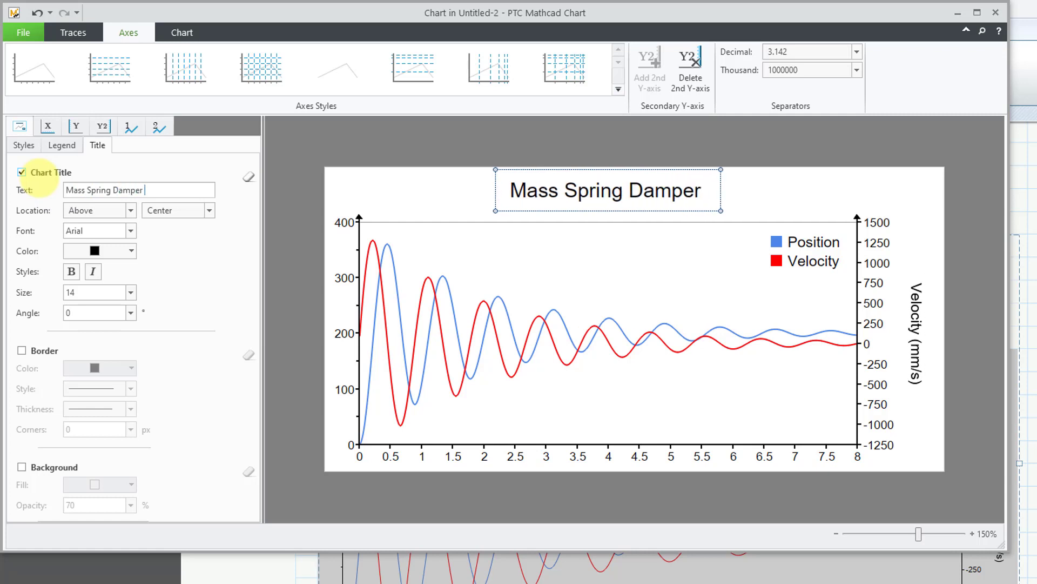
type("System")
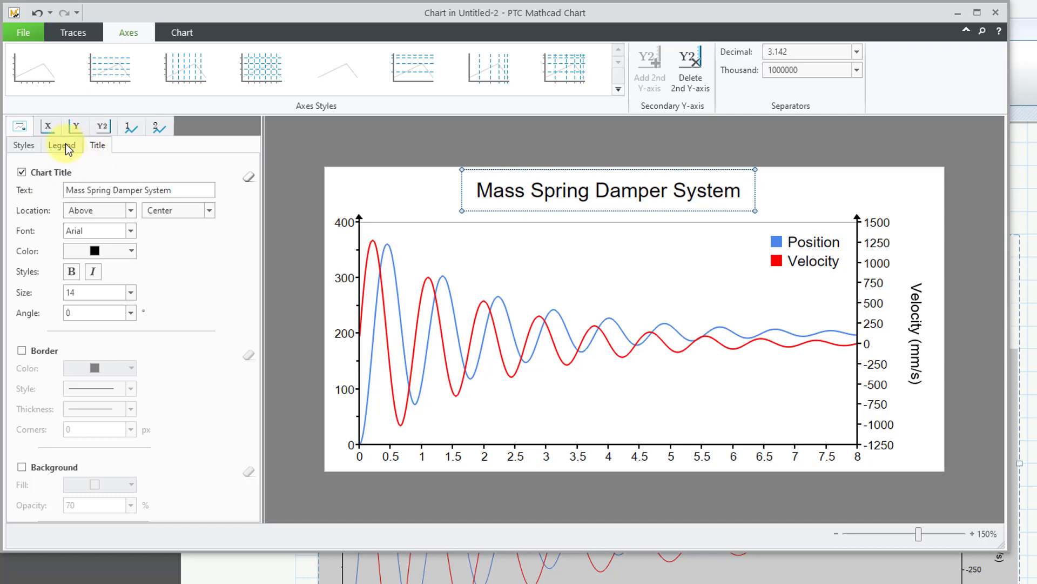
- Give the X-axis a user-defined range with 8 steps
left_click(48, 126)
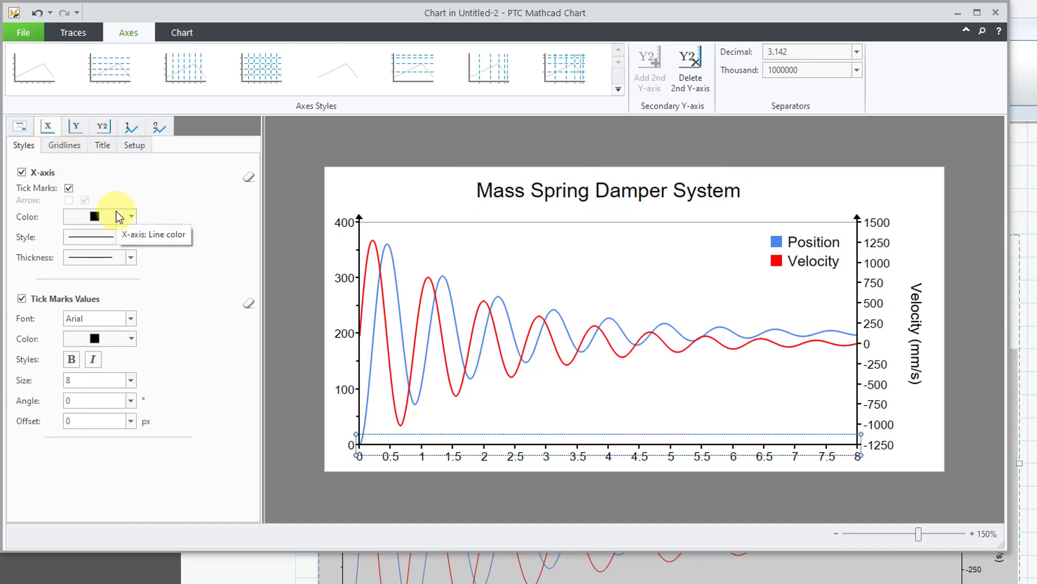
left_click(133, 146)
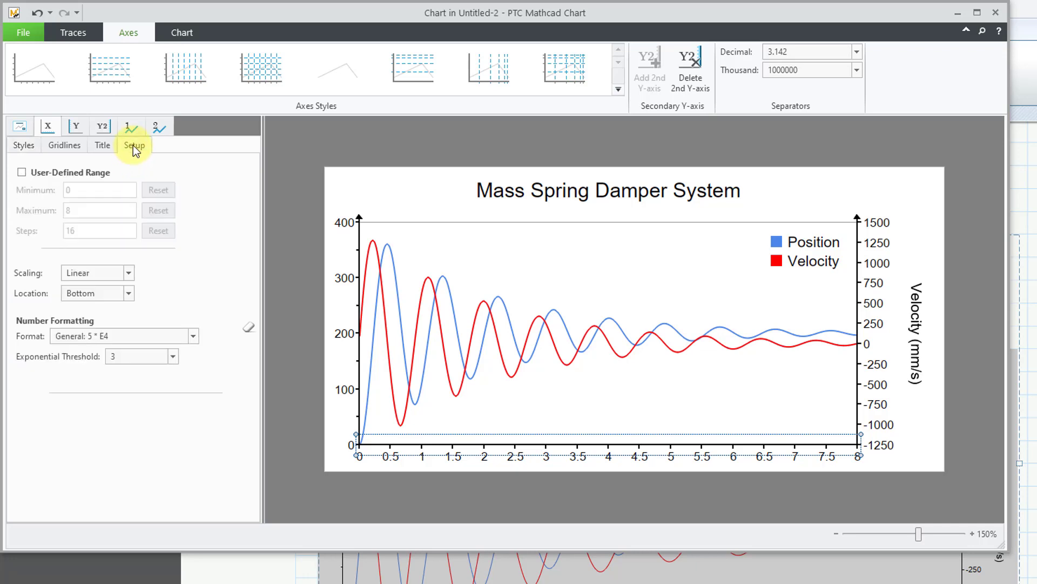
left_click(22, 173)
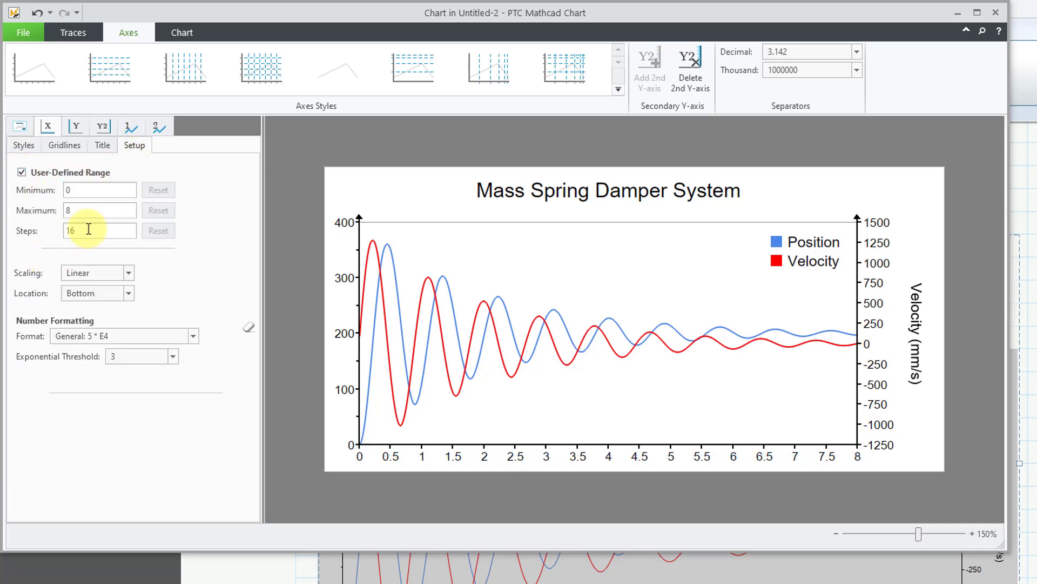
double_click(85, 231)
type("8")
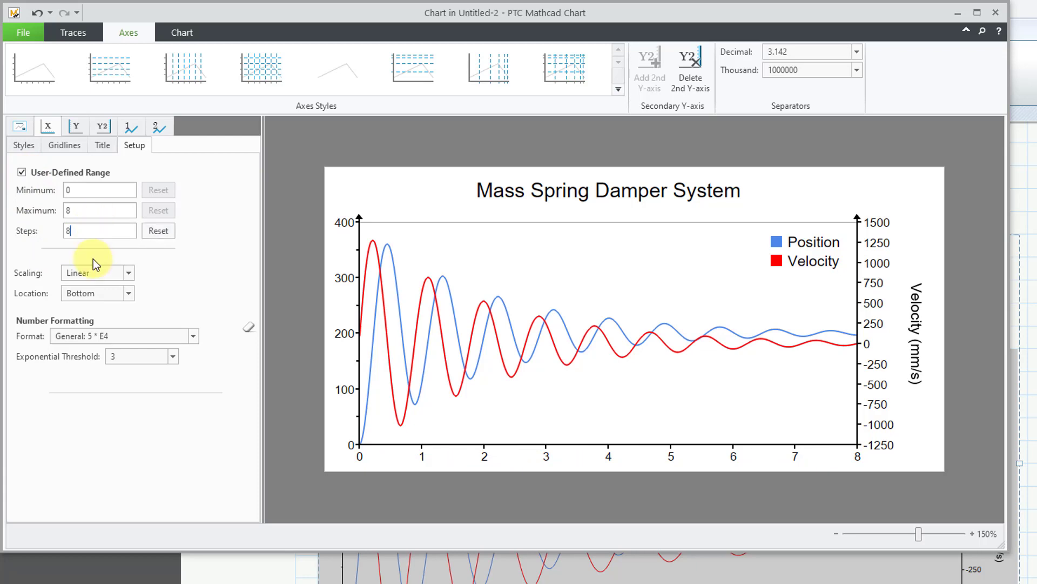
- Label the X-axis in Decimal format with 1 decimal place and trailing zeros
left_click(110, 335)
left_click(115, 362)
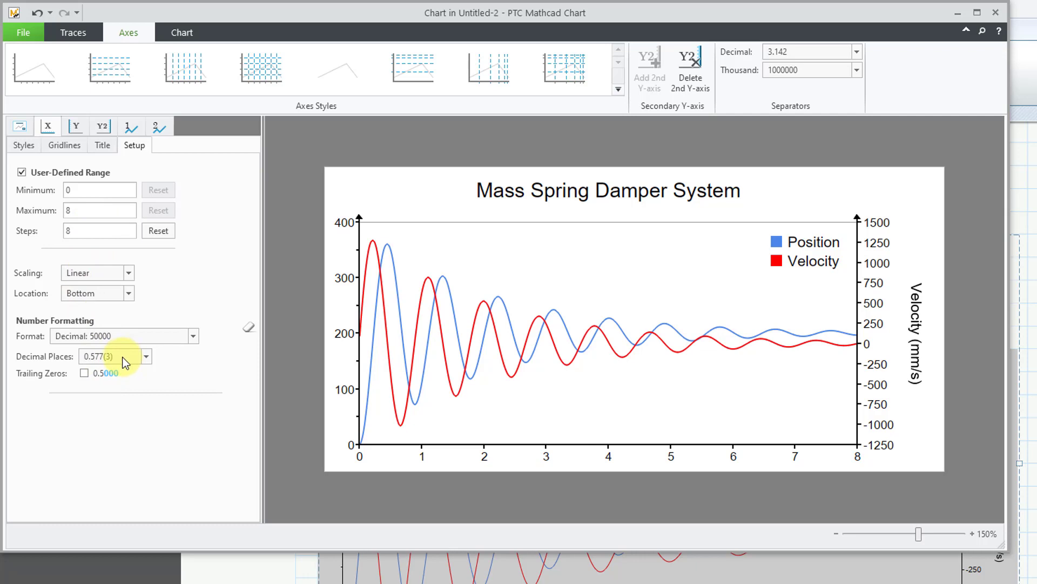
left_click(124, 361)
left_click(116, 381)
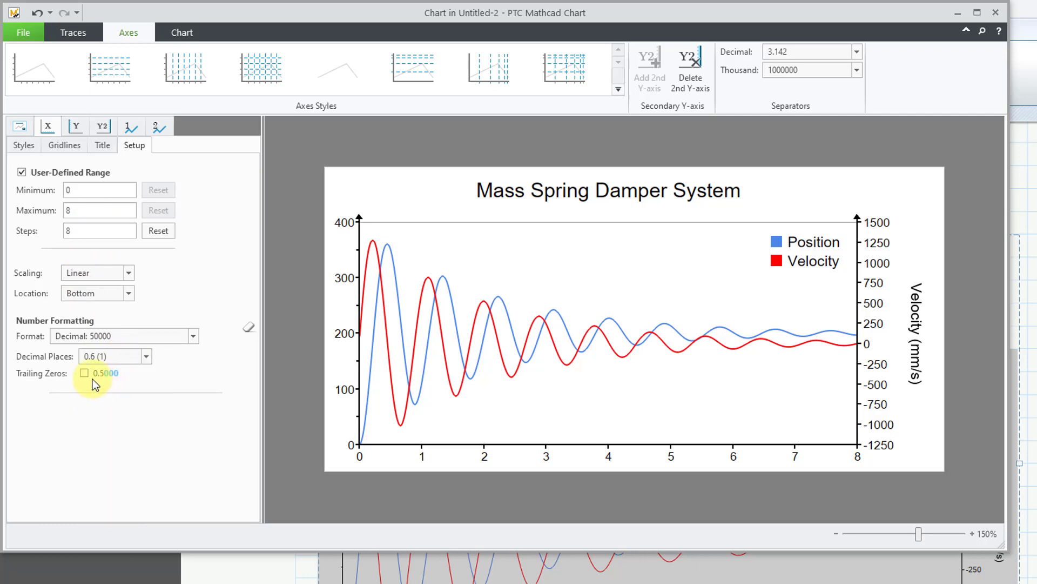
left_click(84, 373)
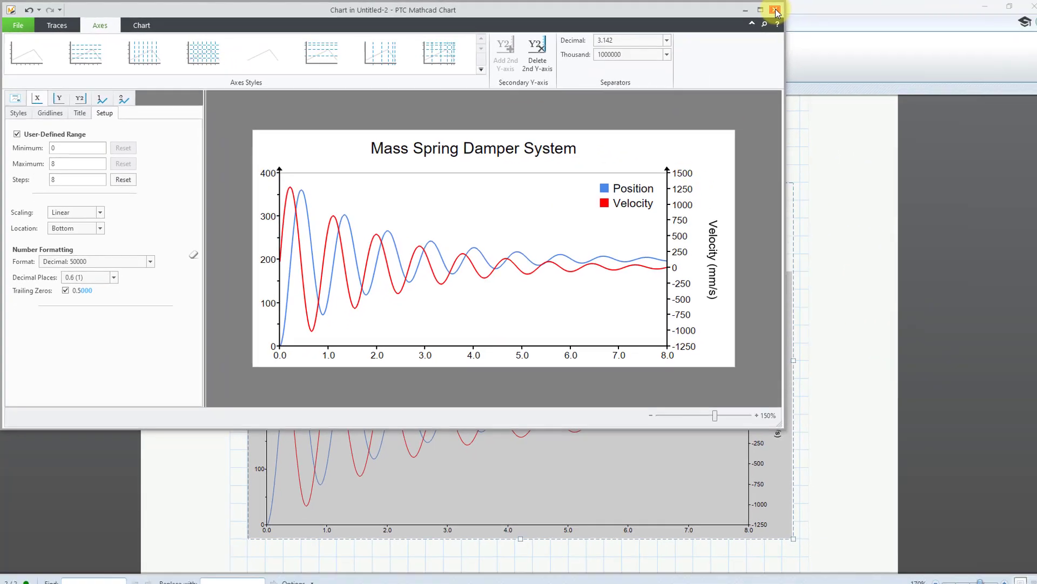
- Close the chart editor, collapse the chart's inputs area, and stretch the chart taller
left_click(776, 10)
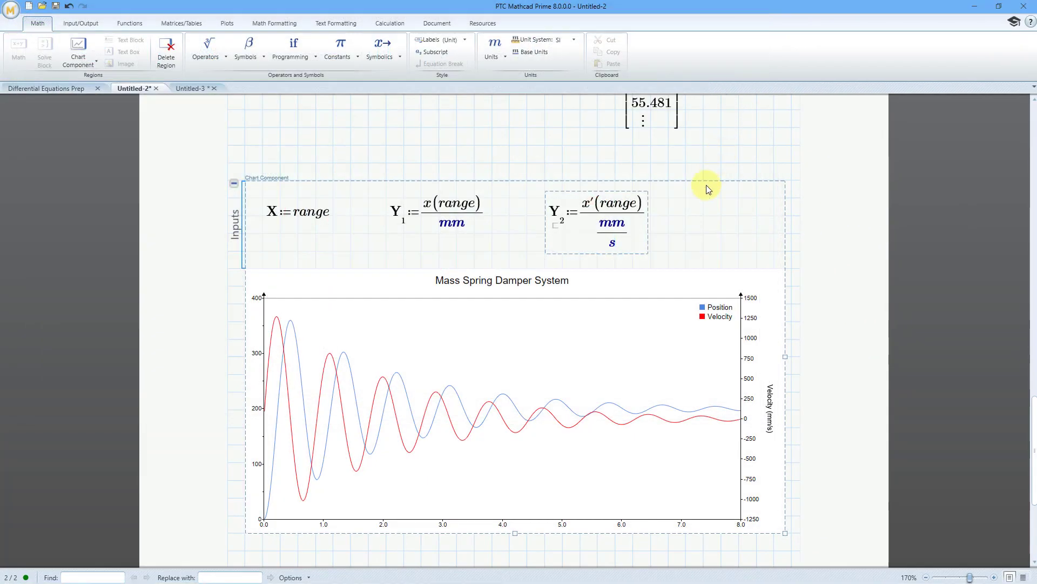
left_click(234, 183)
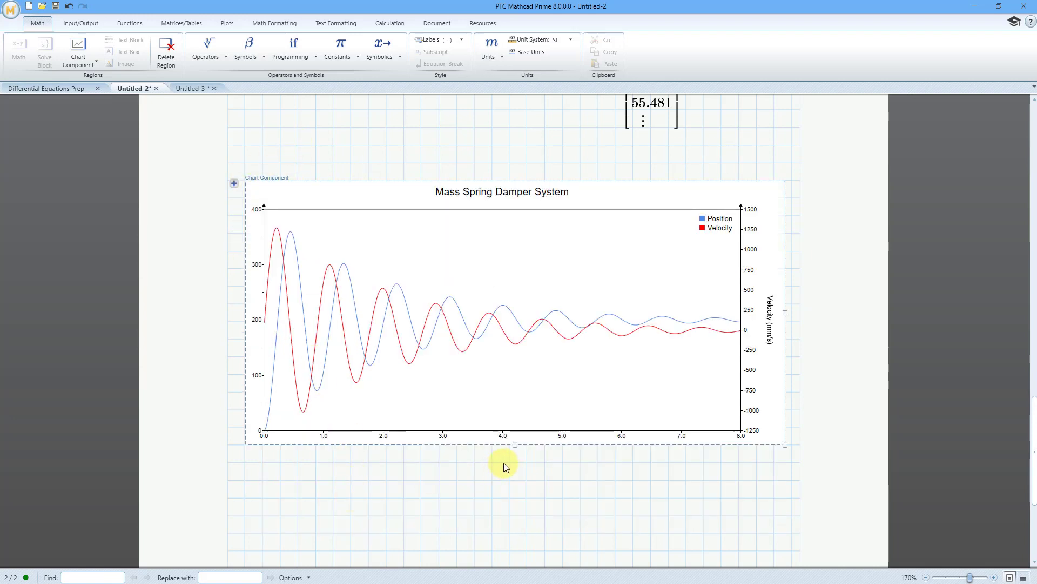
left_click_drag(515, 445, 515, 527)
left_click(715, 140)
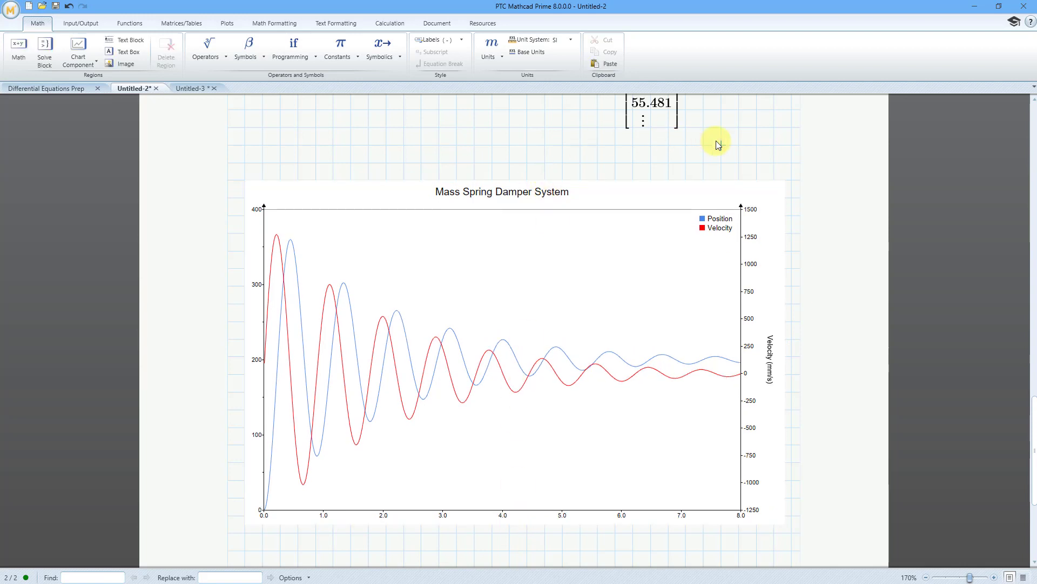